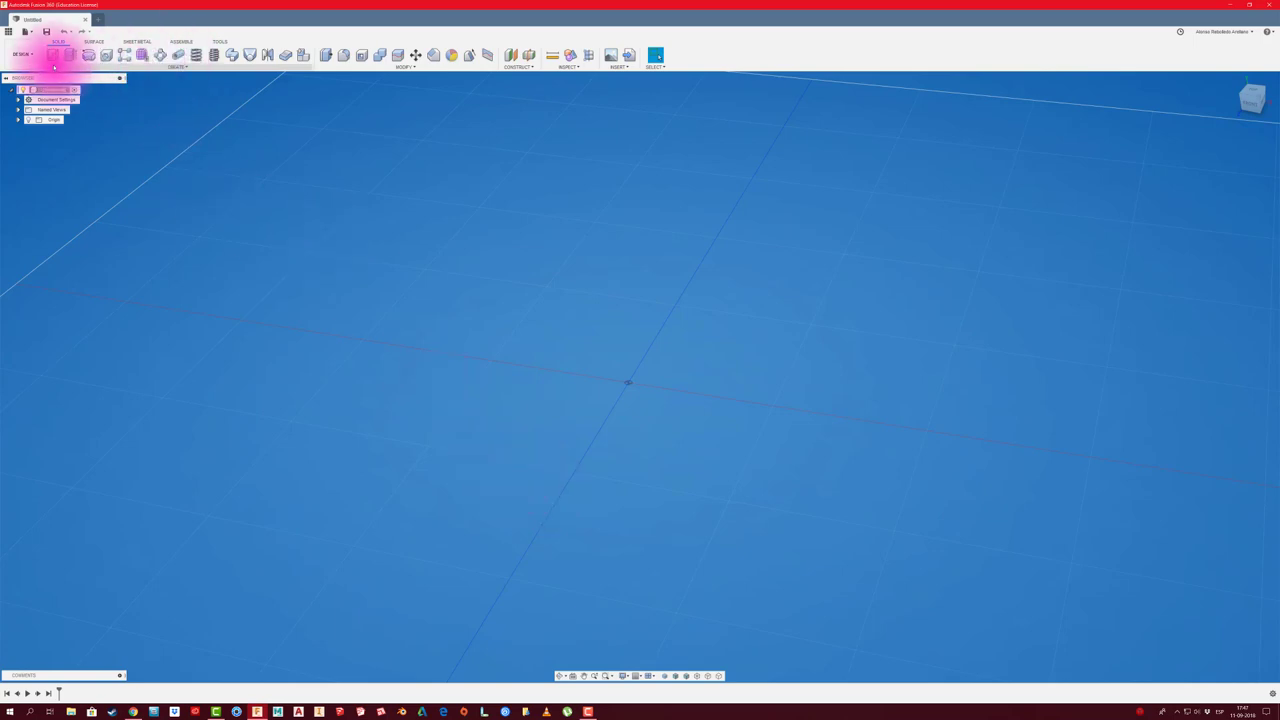
Start a sketch on the ground plane and draw a center rectangle at the origin
click(55, 57)
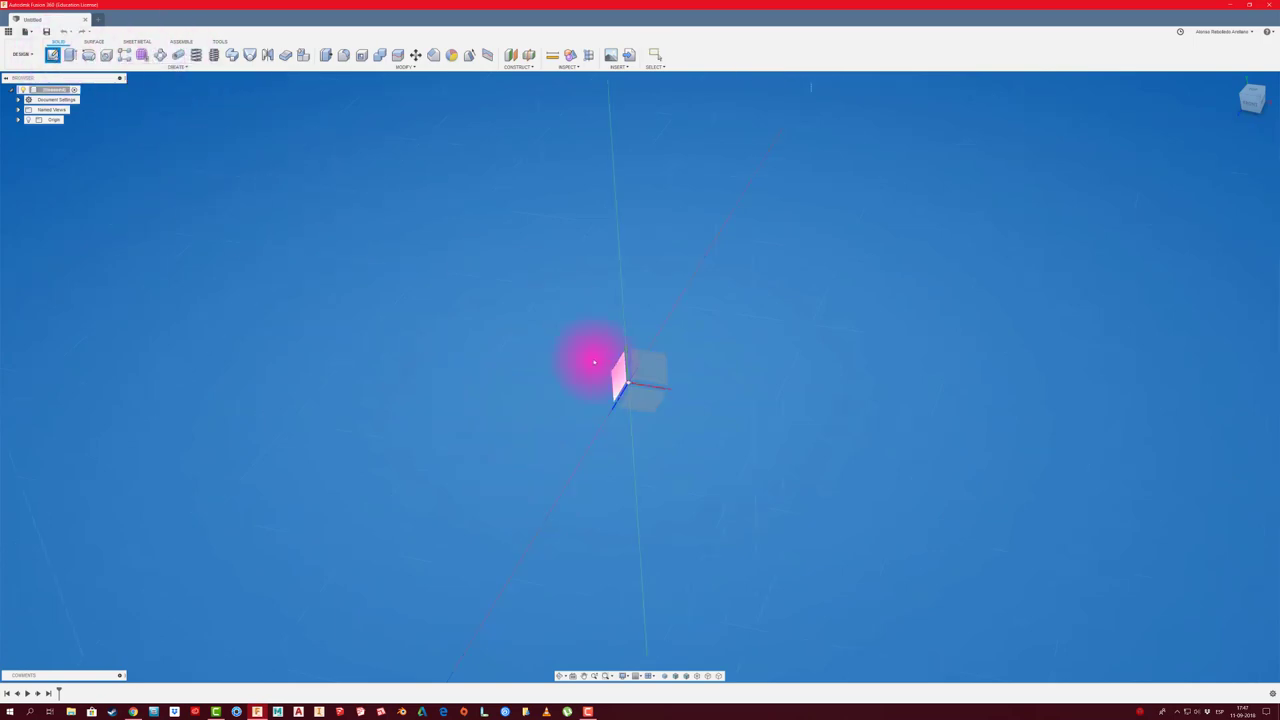
click(640, 397)
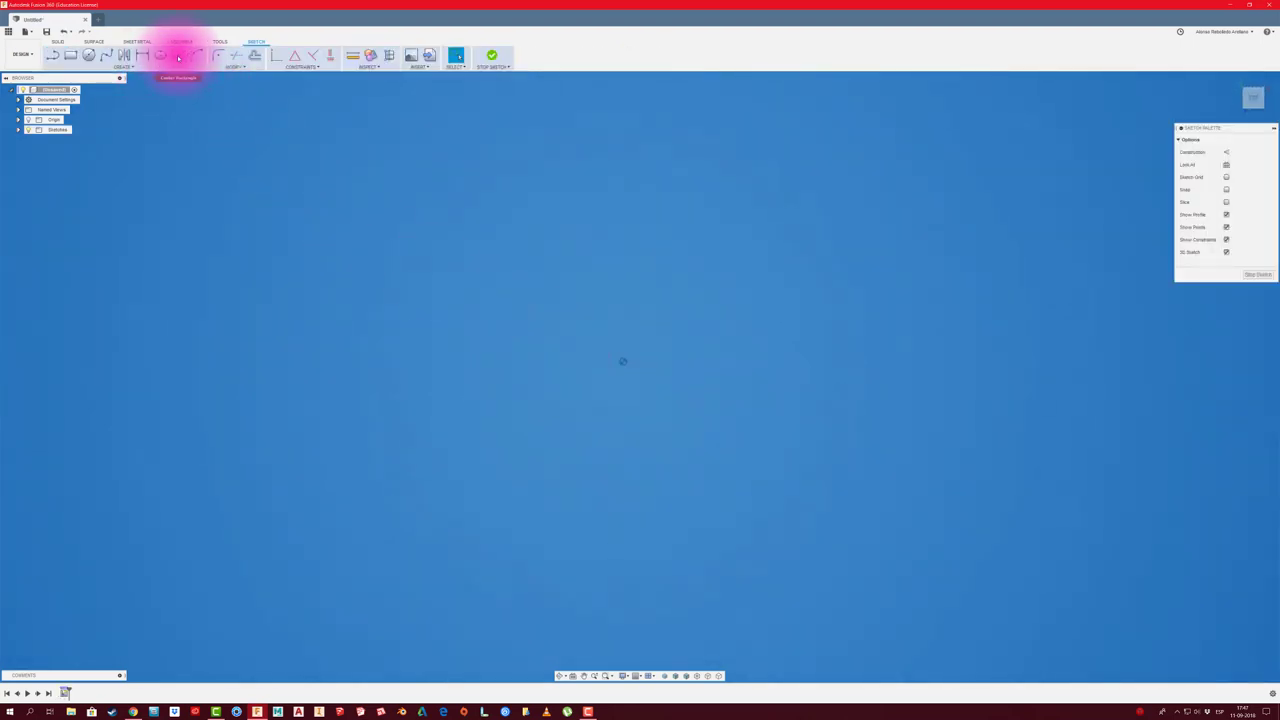
key(r)
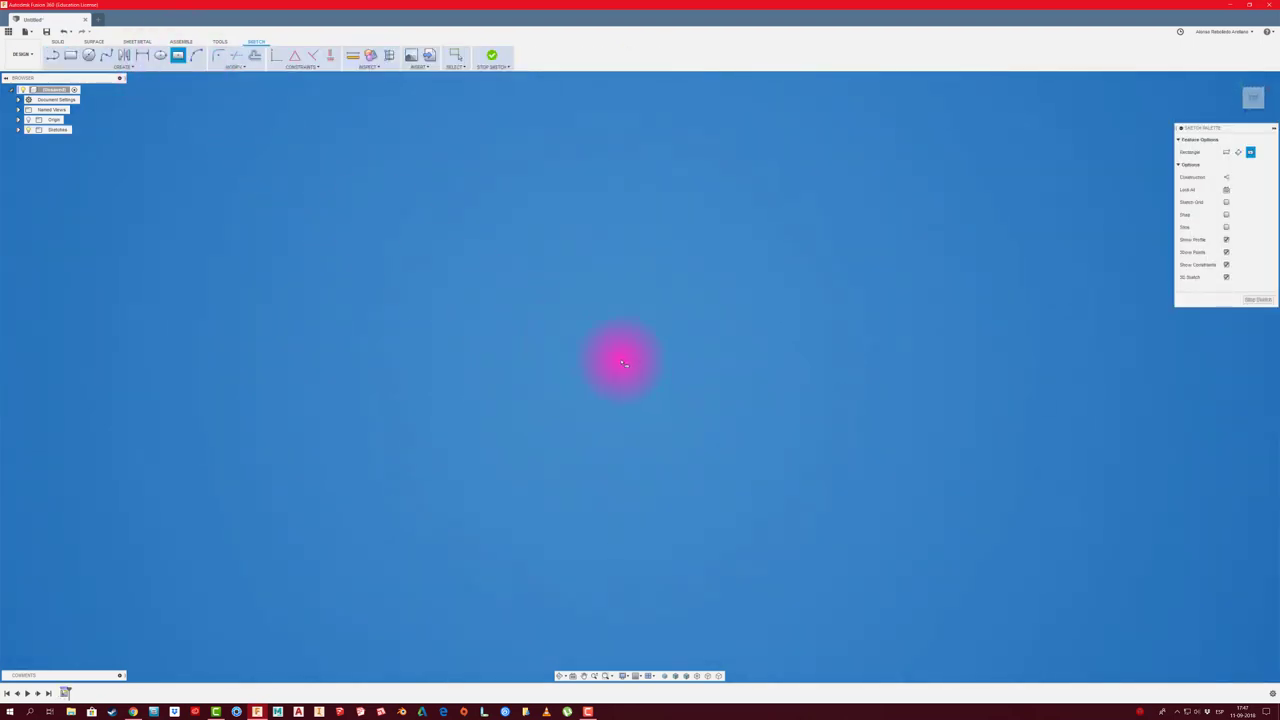
click(622, 363)
click(876, 247)
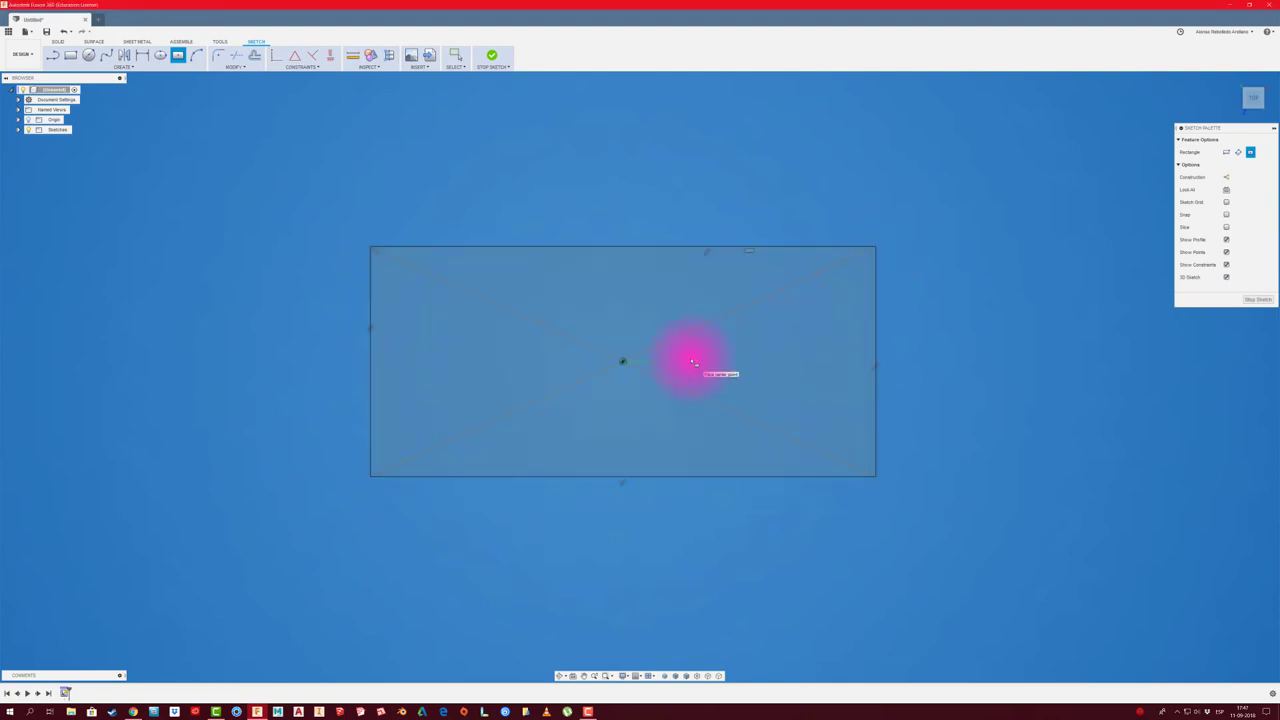
Dimension the rectangle 60.00 mm tall, set its width, and finish the sketch
key(d)
click(875, 345)
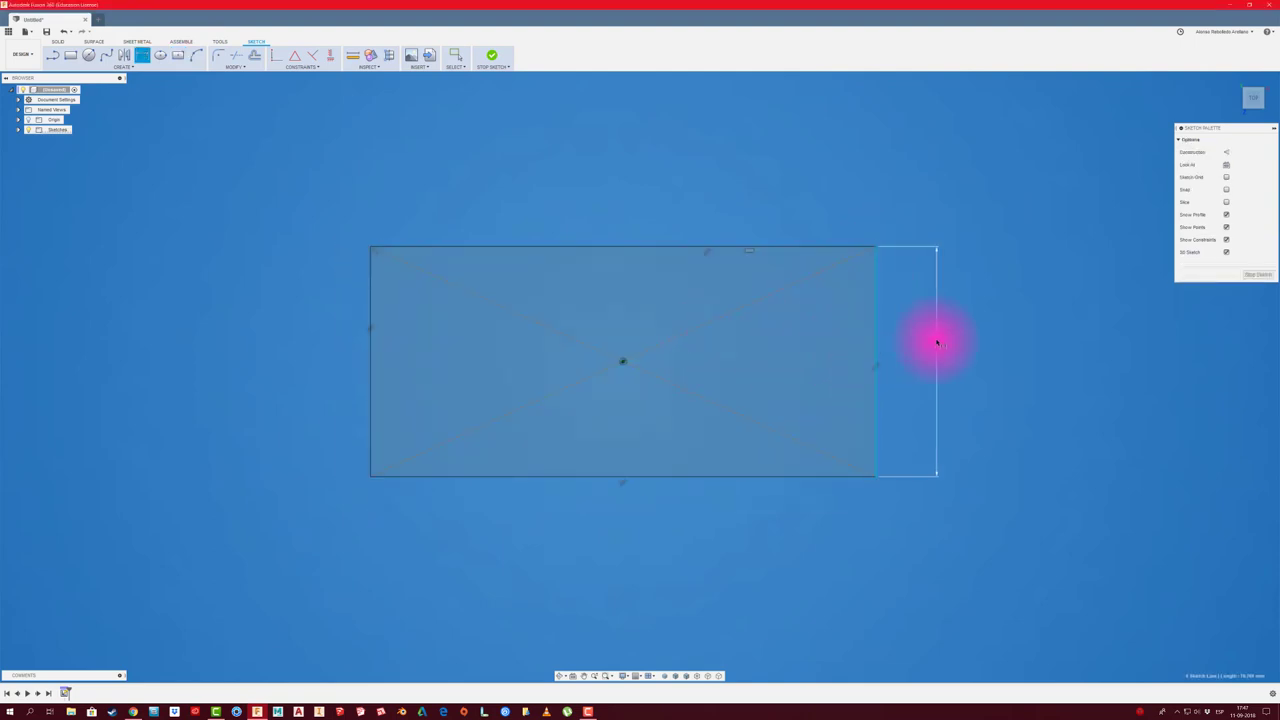
click(937, 343)
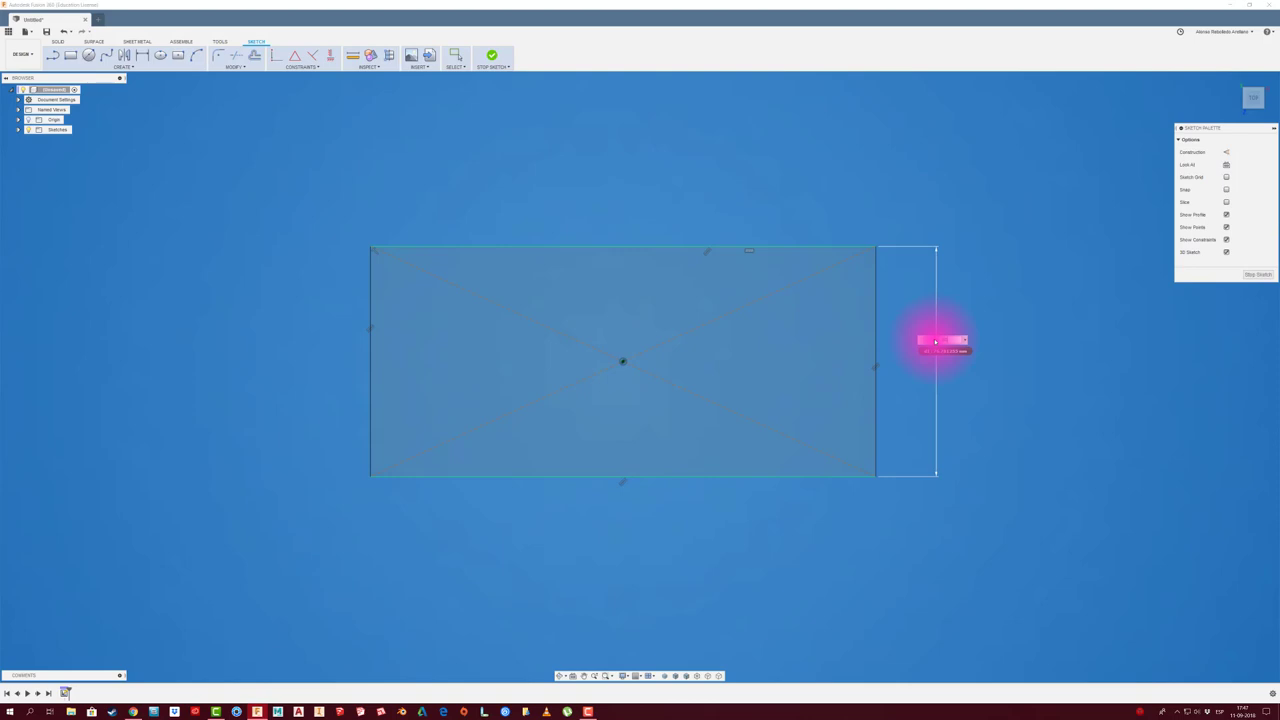
key(Return)
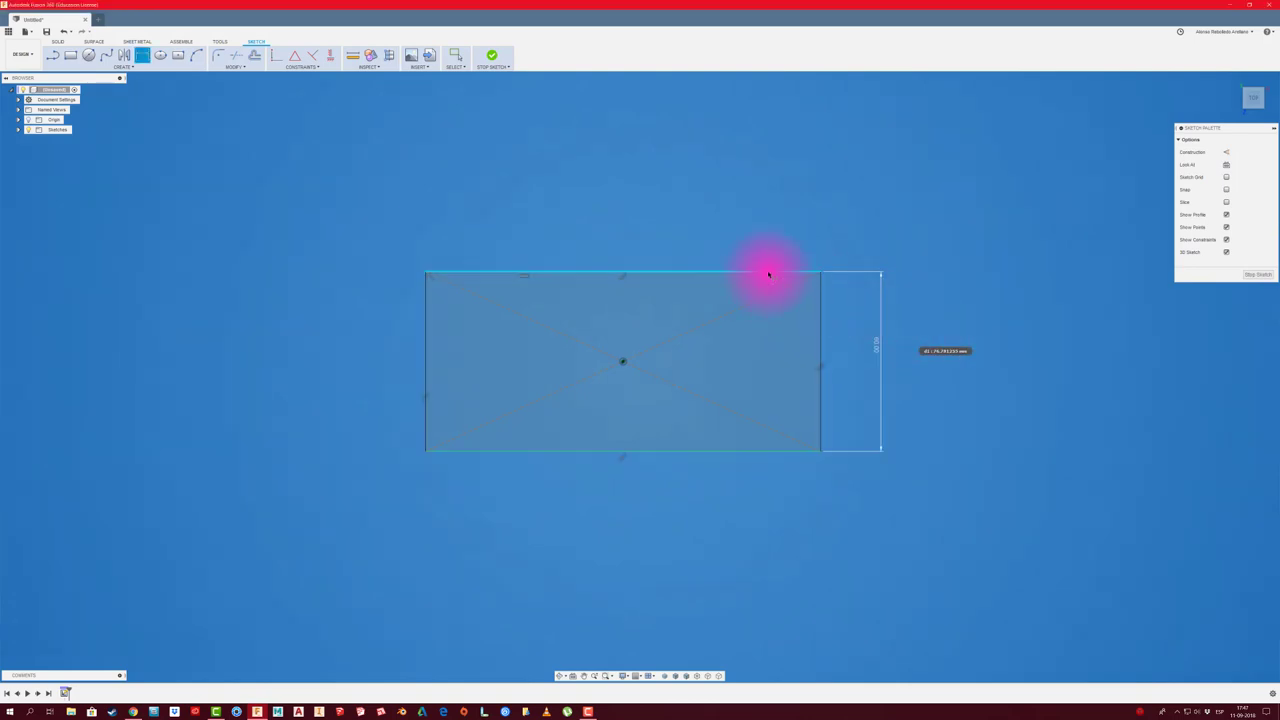
click(766, 272)
click(690, 218)
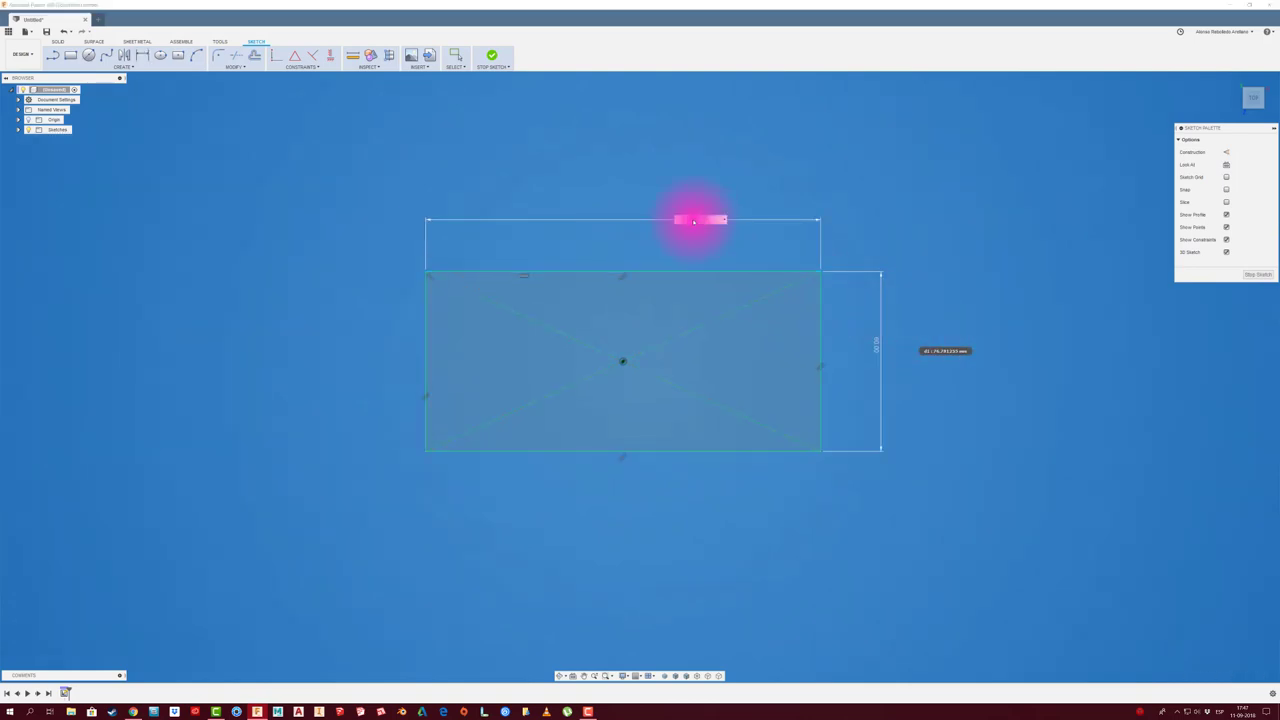
key(Return)
click(491, 54)
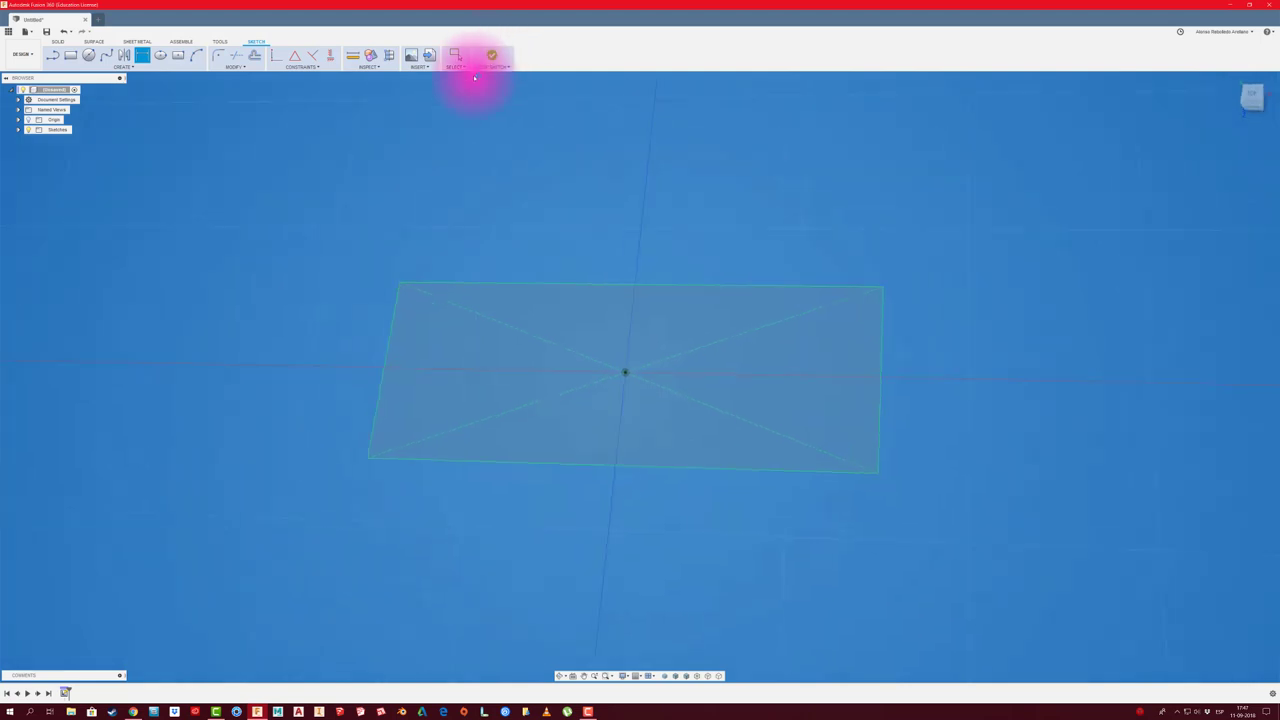
Extrude the rectangle profile 5 mm upward as a new body
click(70, 54)
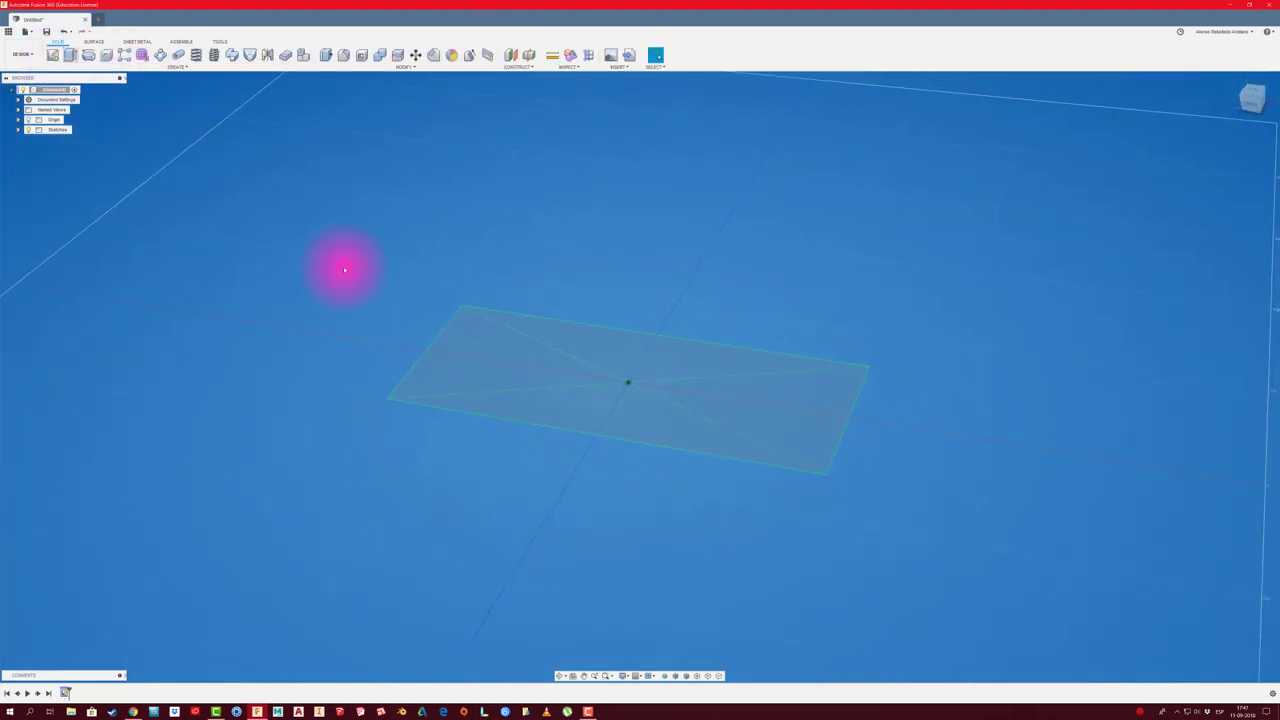
click(475, 340)
drag(628, 378, 629, 340)
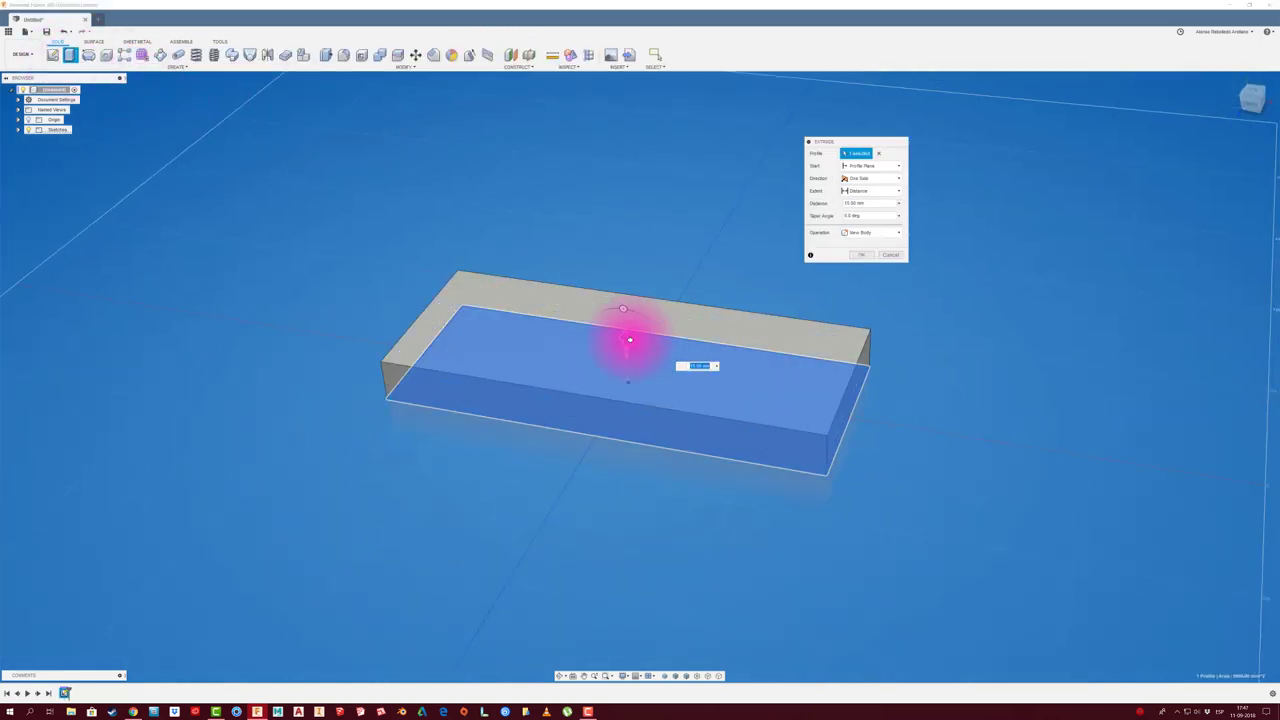
text(5)
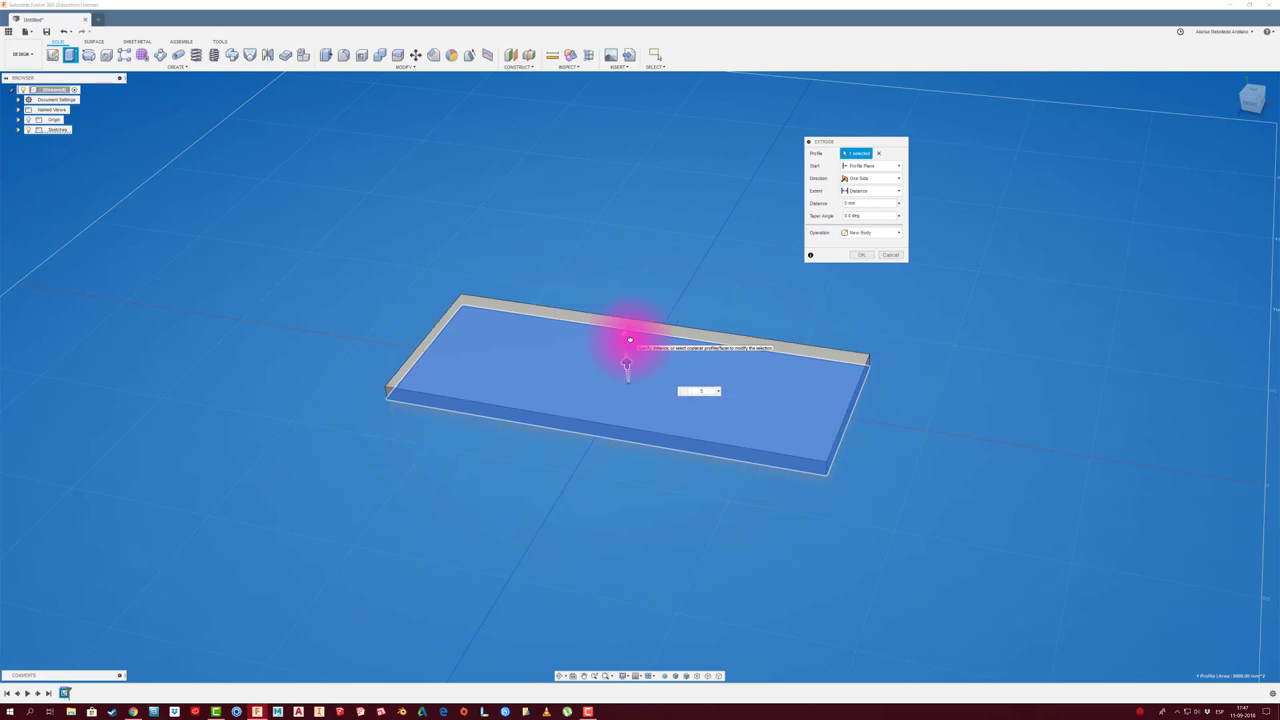
click(860, 255)
middle_drag(578, 247, 557, 239)
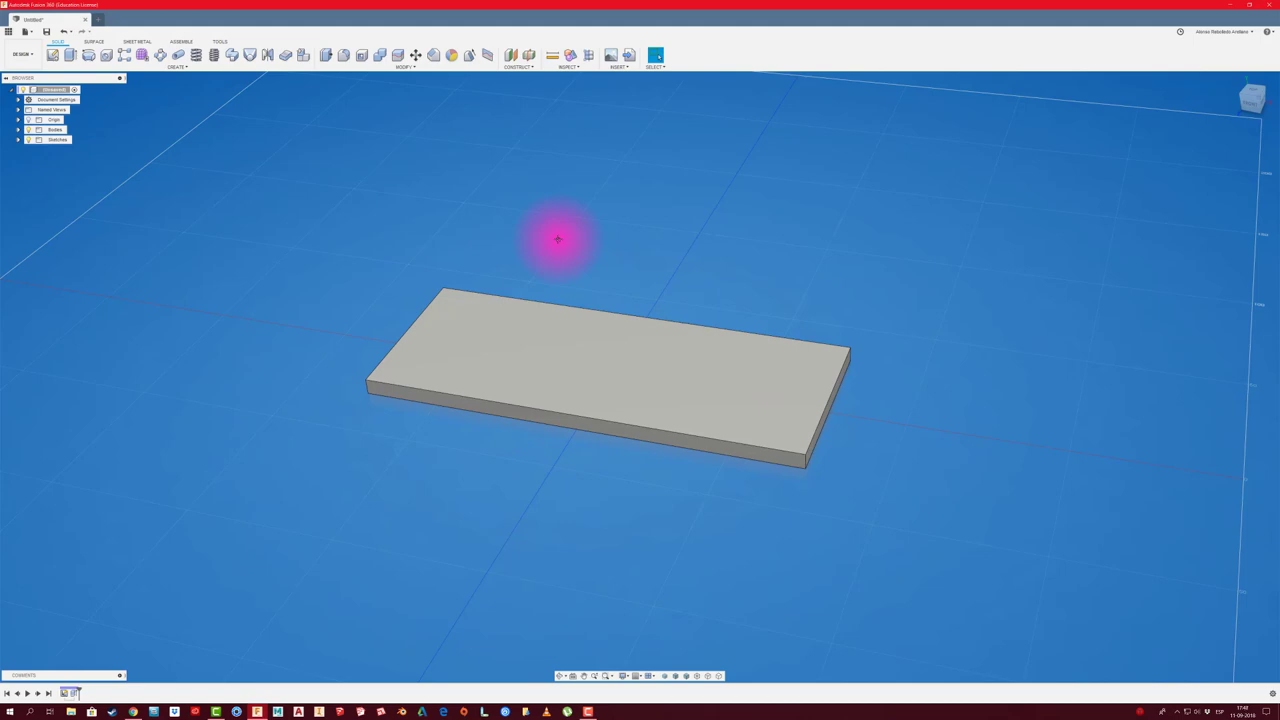
Convert the slab body into a component named CUBIERTA
click(570, 57)
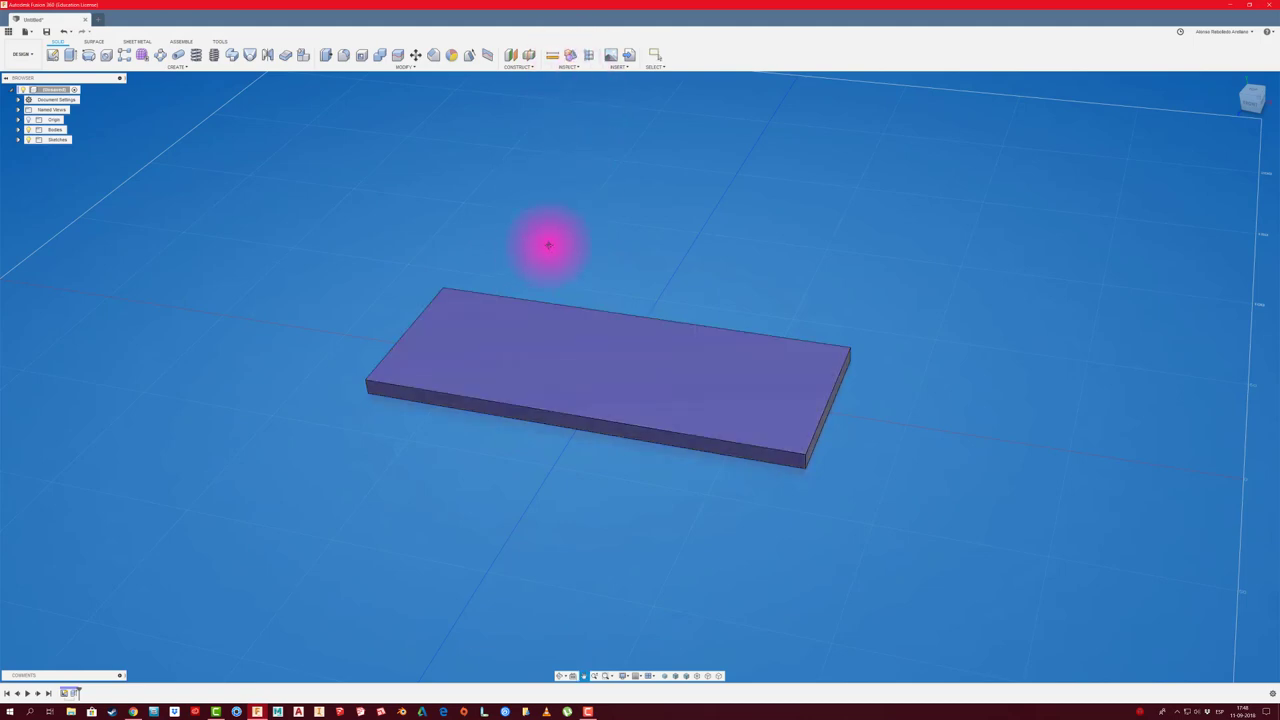
right_click(57, 130)
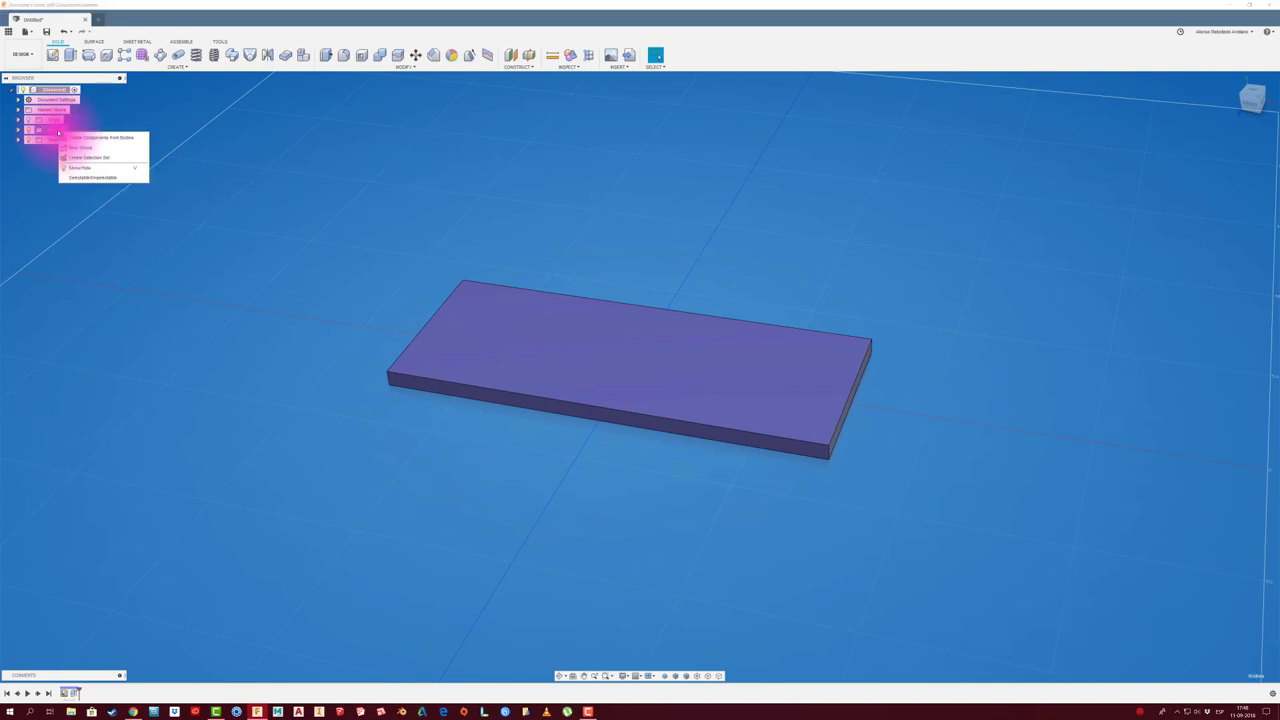
click(114, 140)
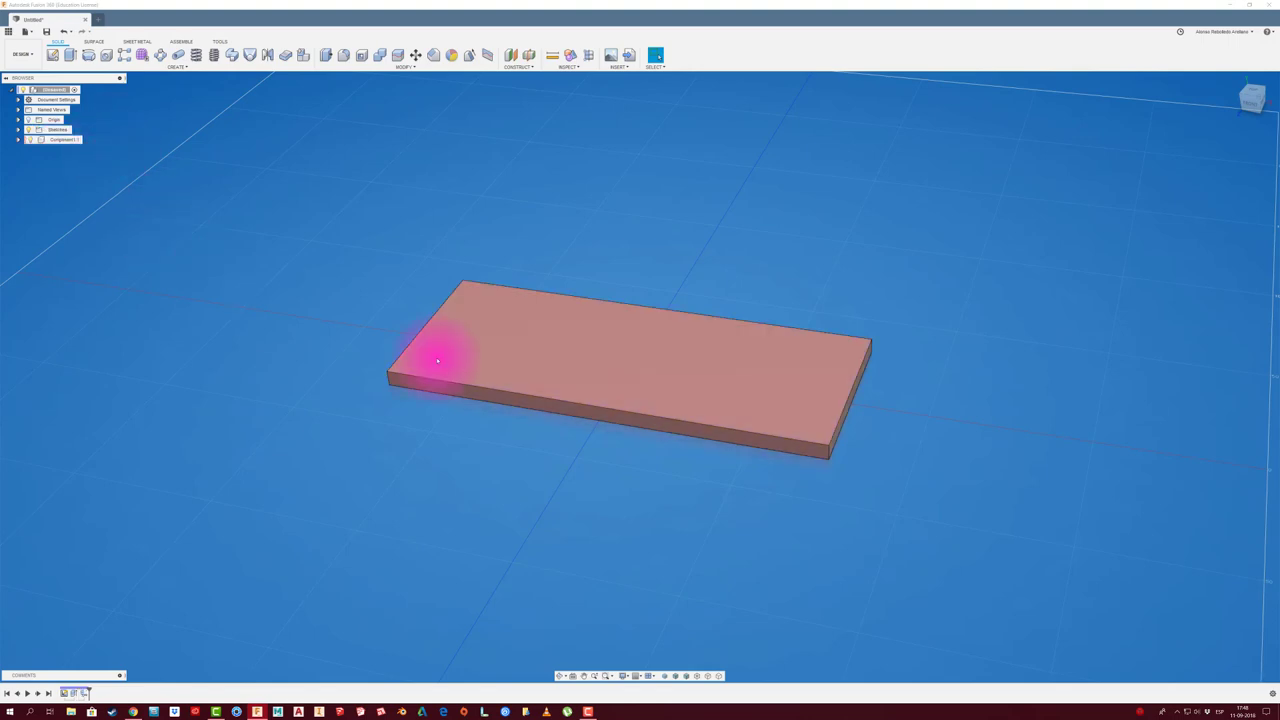
double_click(80, 141)
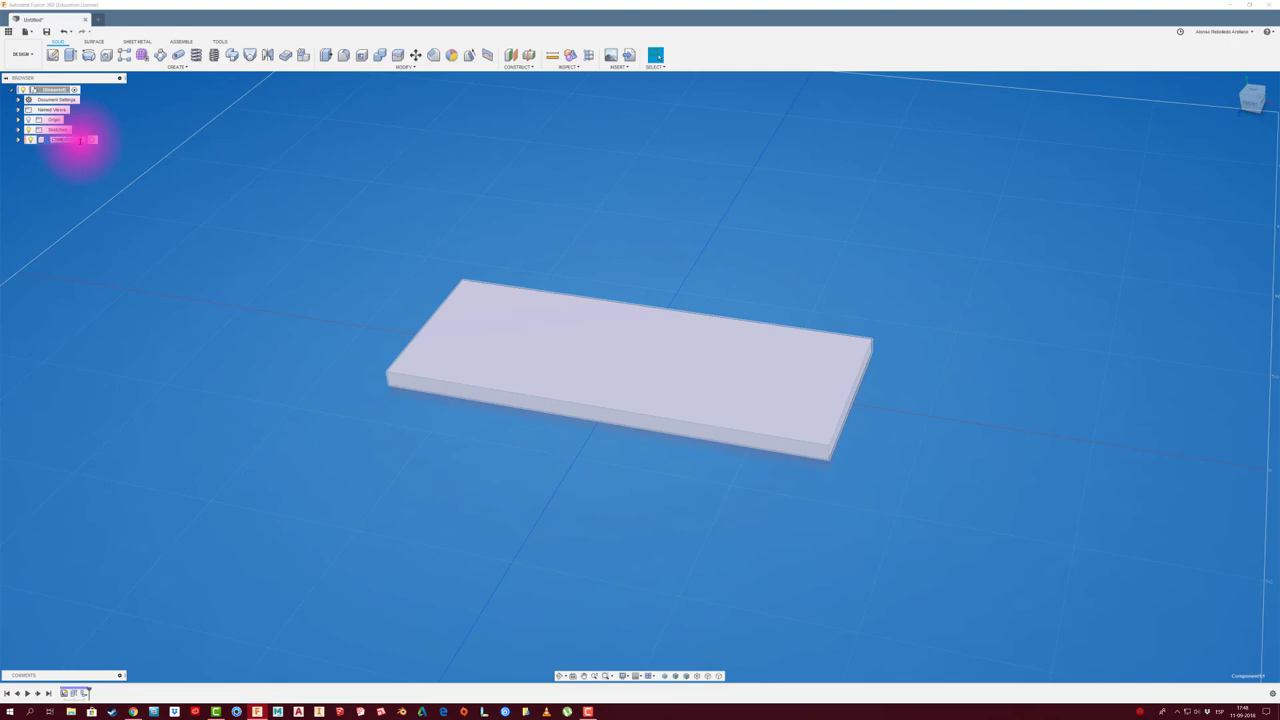
key(Return)
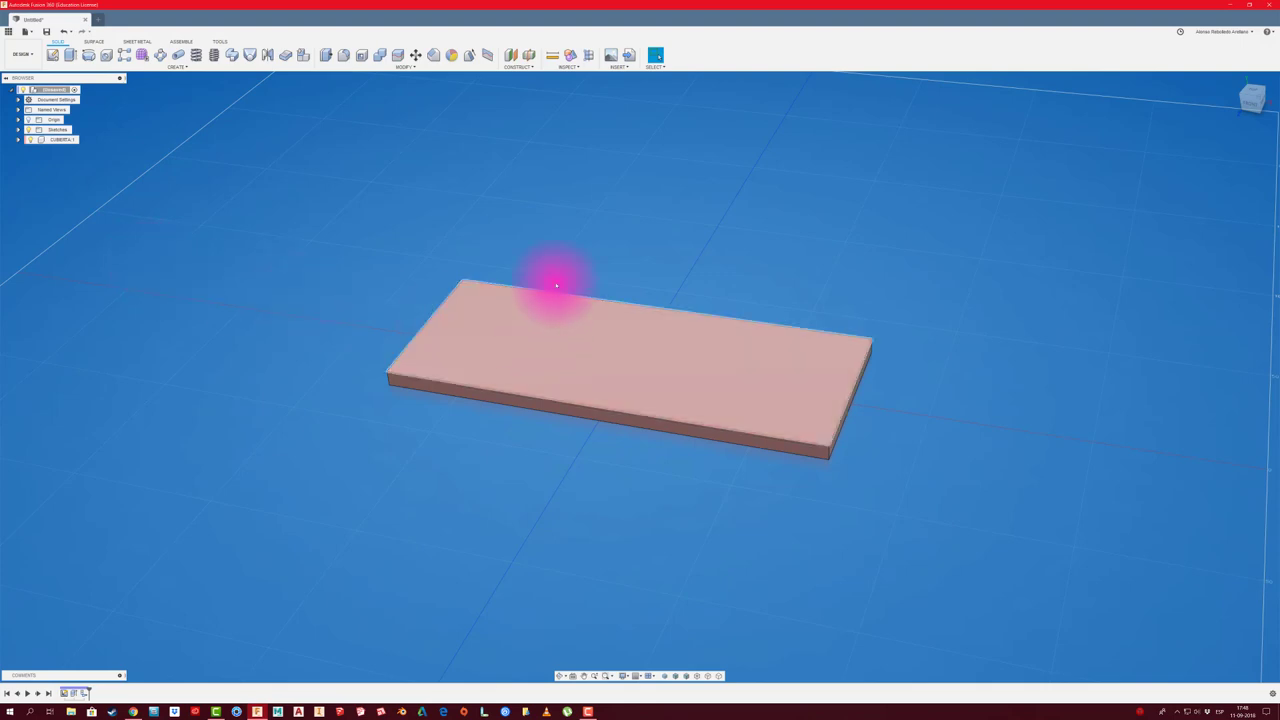
Undo the accidental drag so the CUBIERTA slab returns to its original position
drag(556, 285, 623, 332)
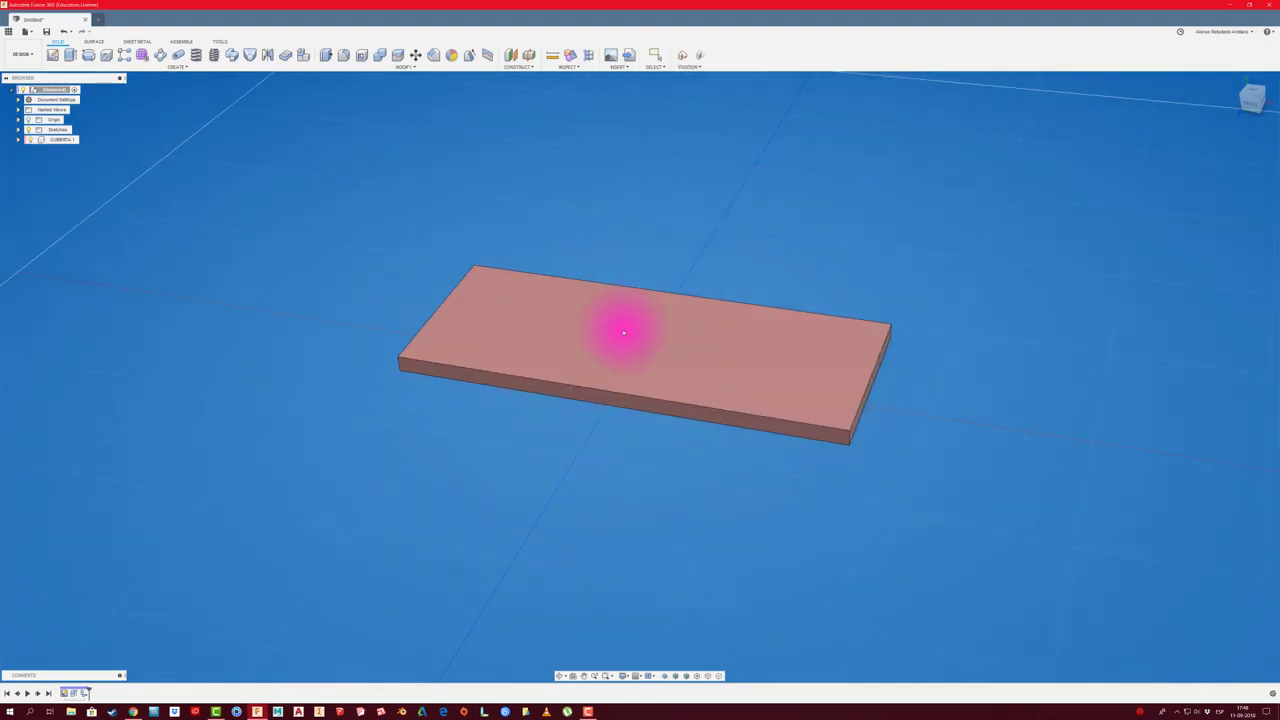
drag(623, 332, 718, 280)
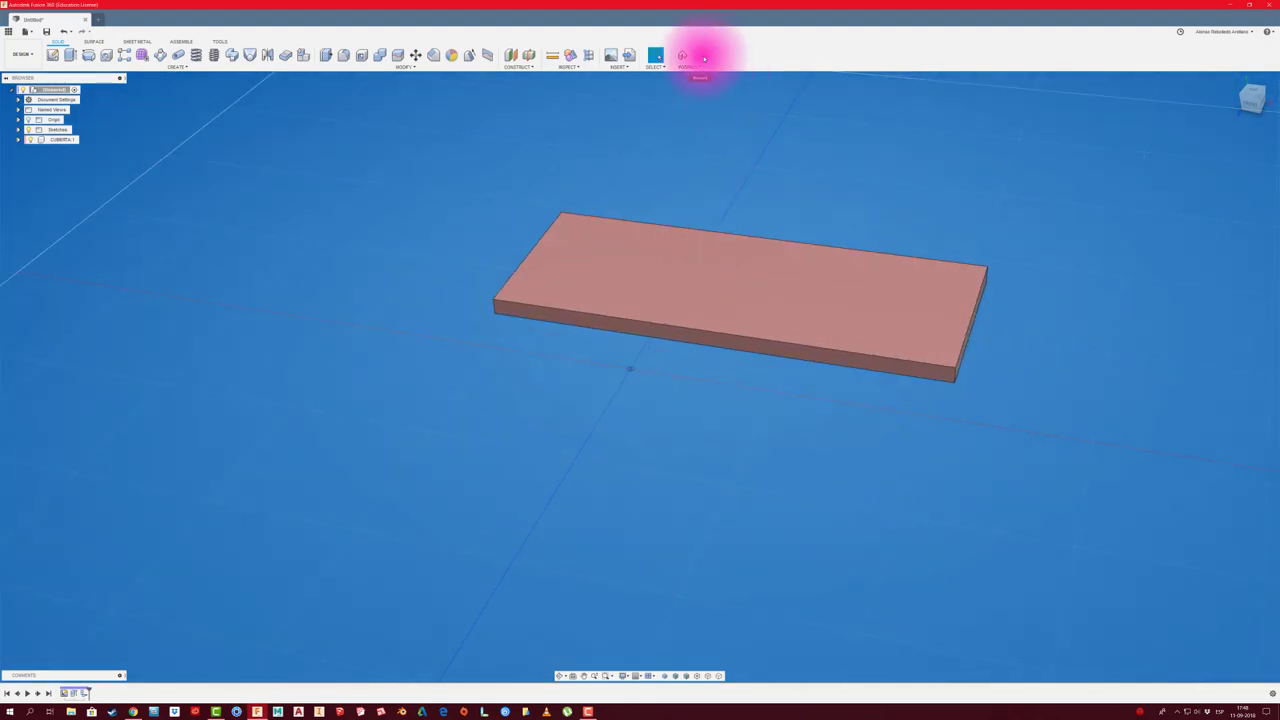
click(703, 58)
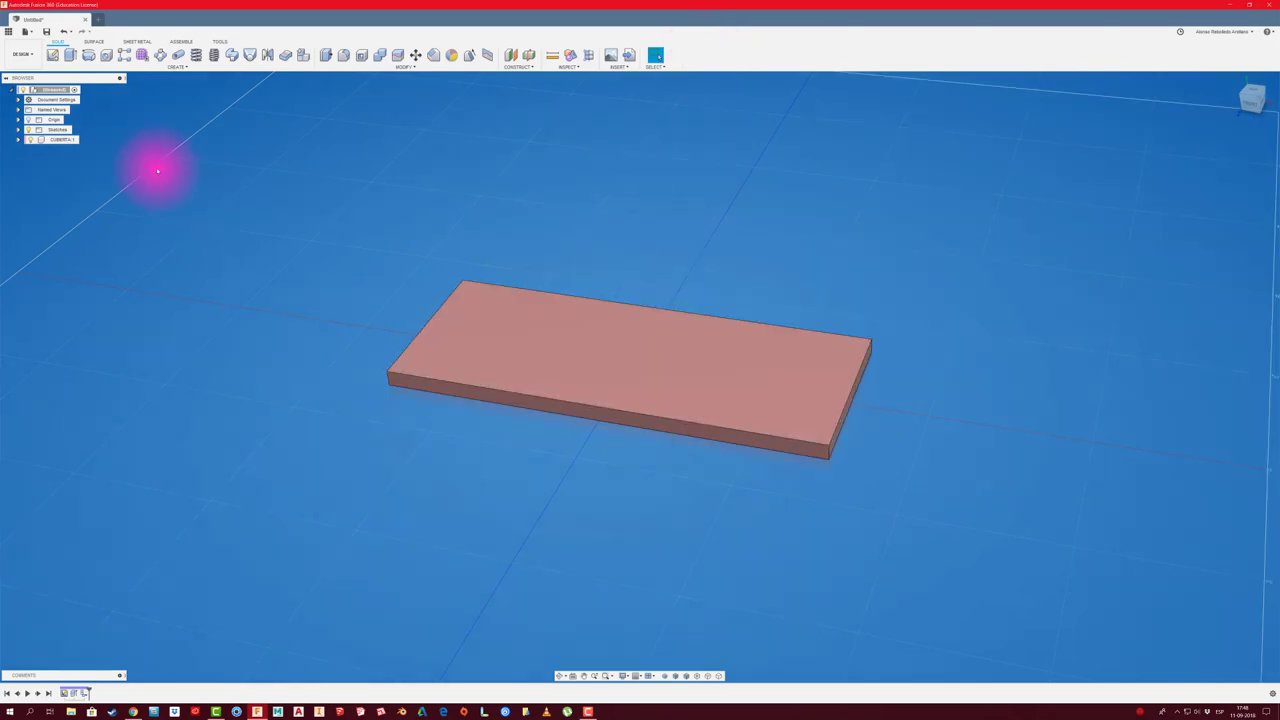
right_click(65, 143)
click(84, 152)
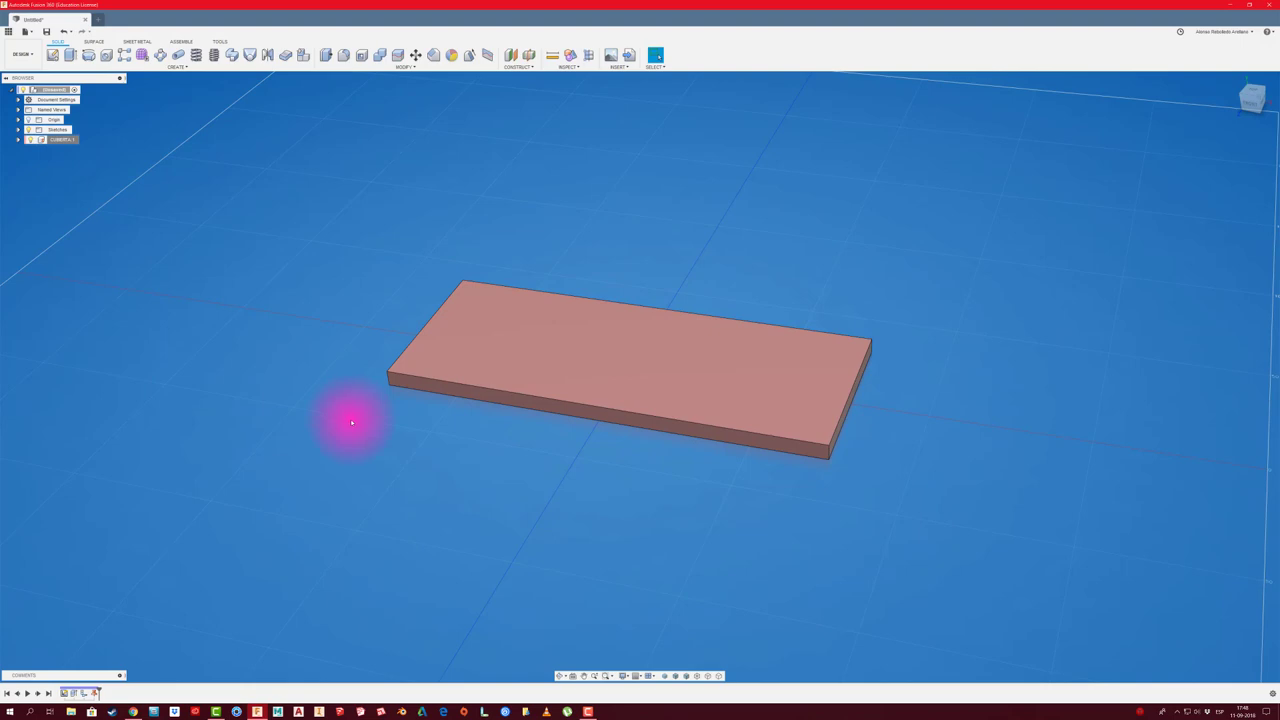
mouse_move(351, 422)
shift+middle_down()
mouse_move(593, 391)
mouse_move(517, 371)
mouse_move(617, 417)
mouse_move(666, 463)
mouse_move(505, 411)
mouse_move(443, 291)
mouse_move(109, 163)
shift+middle_up()
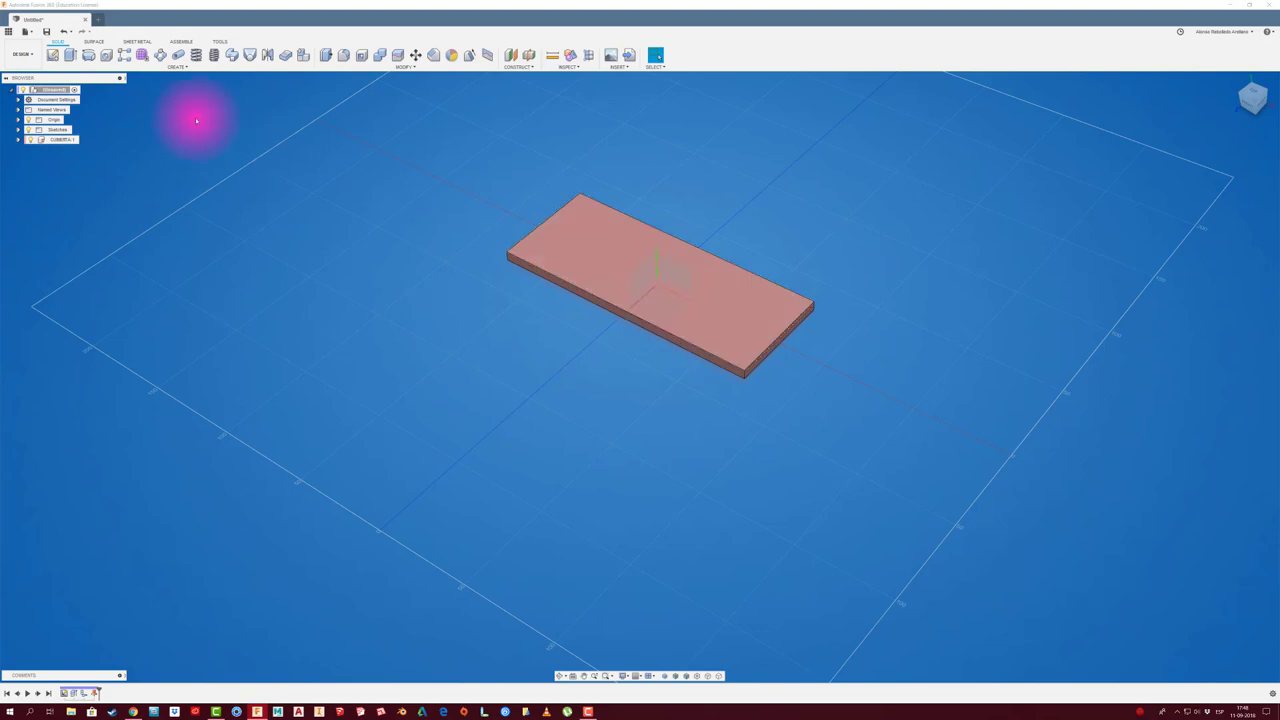
Start a new sketch looking down on the CUBIERTA slab and expand the Origin folder
click(53, 54)
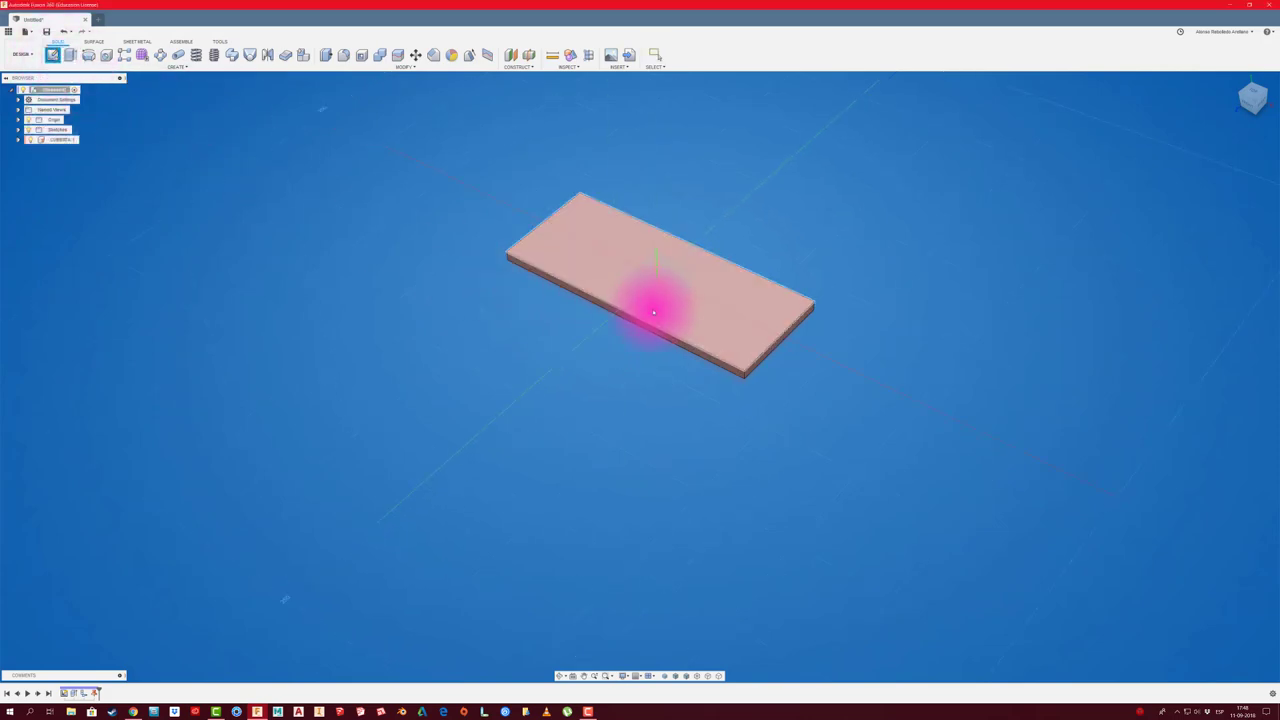
click(653, 312)
click(18, 120)
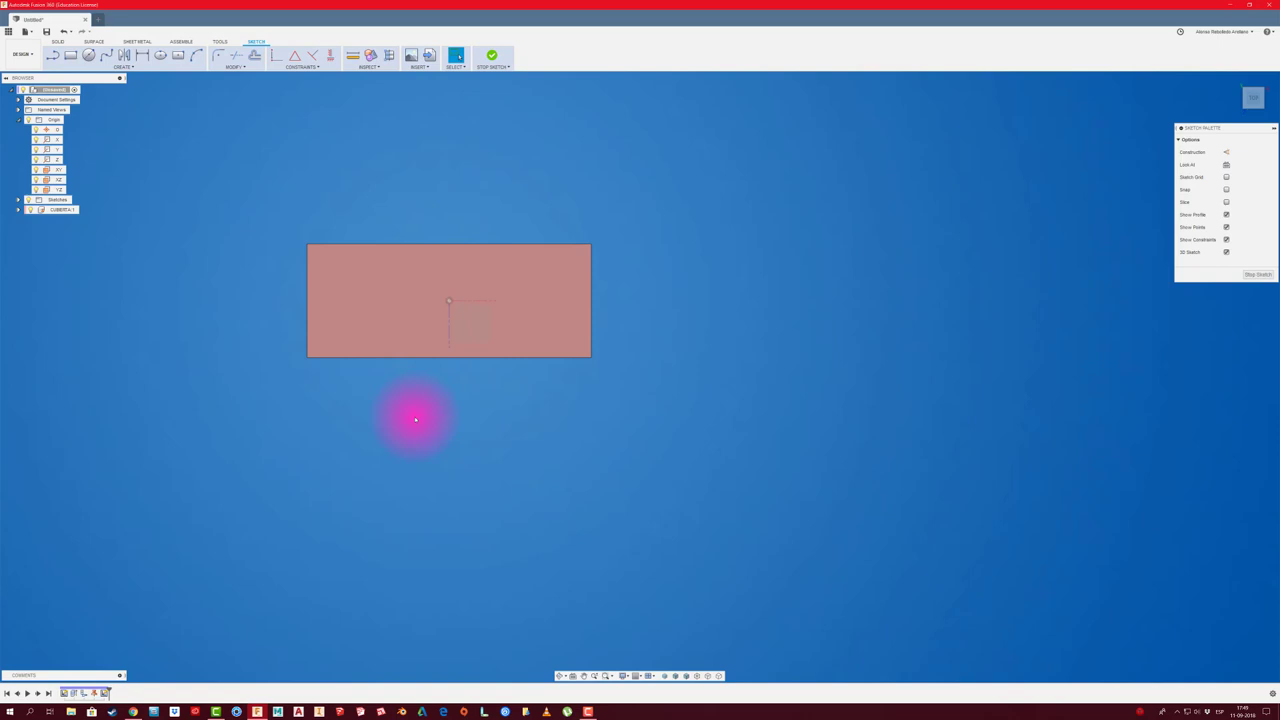
Draw a rectangle below the slab and dimension its width to 60 mm
click(70, 55)
click(518, 396)
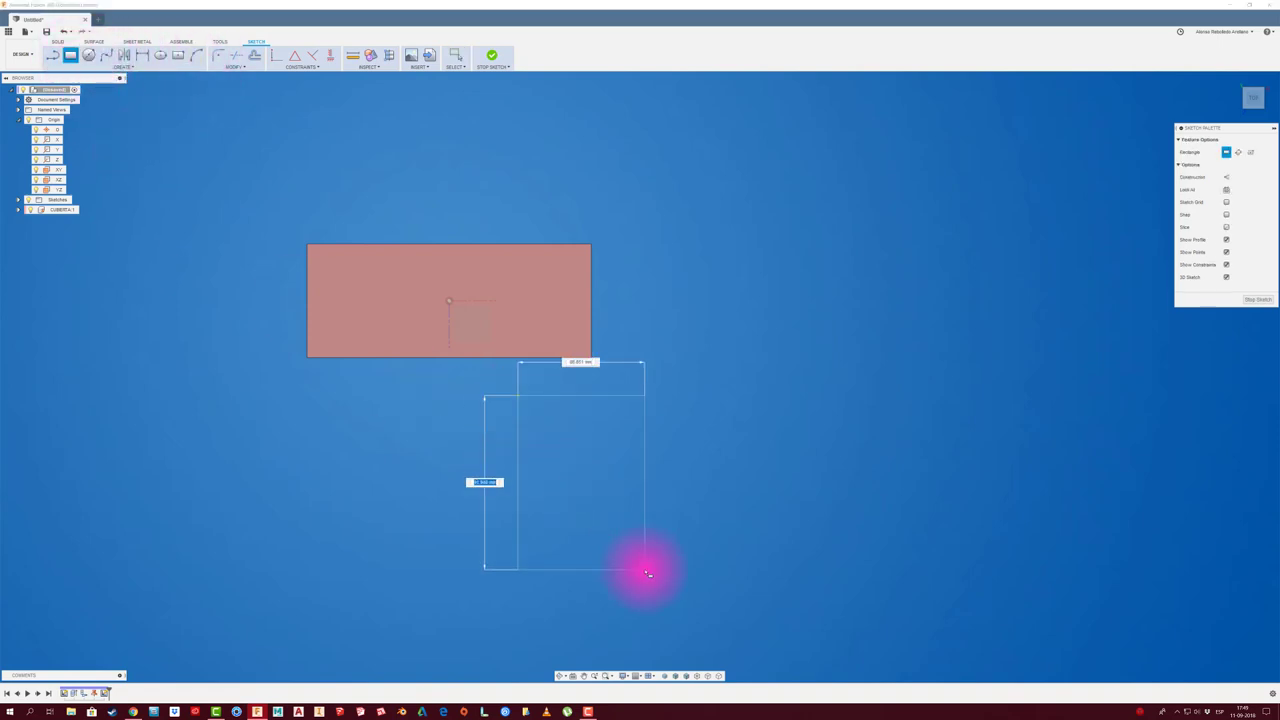
click(645, 570)
key(d)
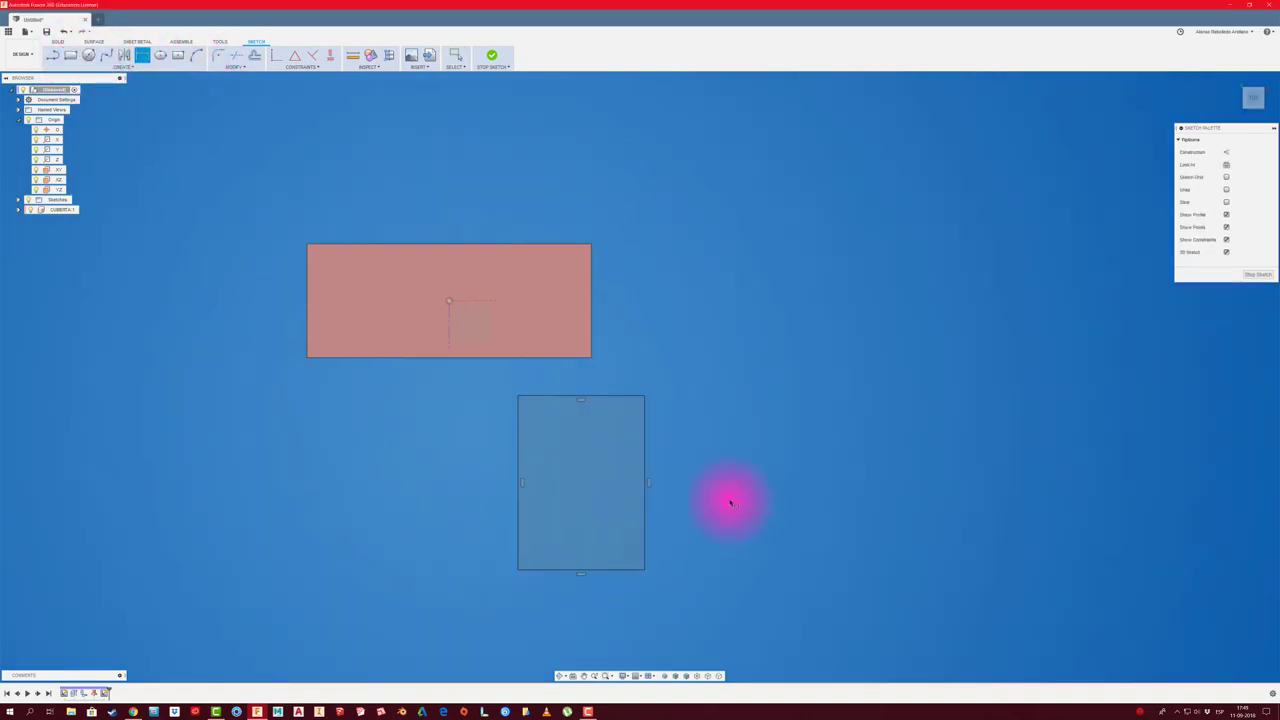
click(608, 570)
click(606, 598)
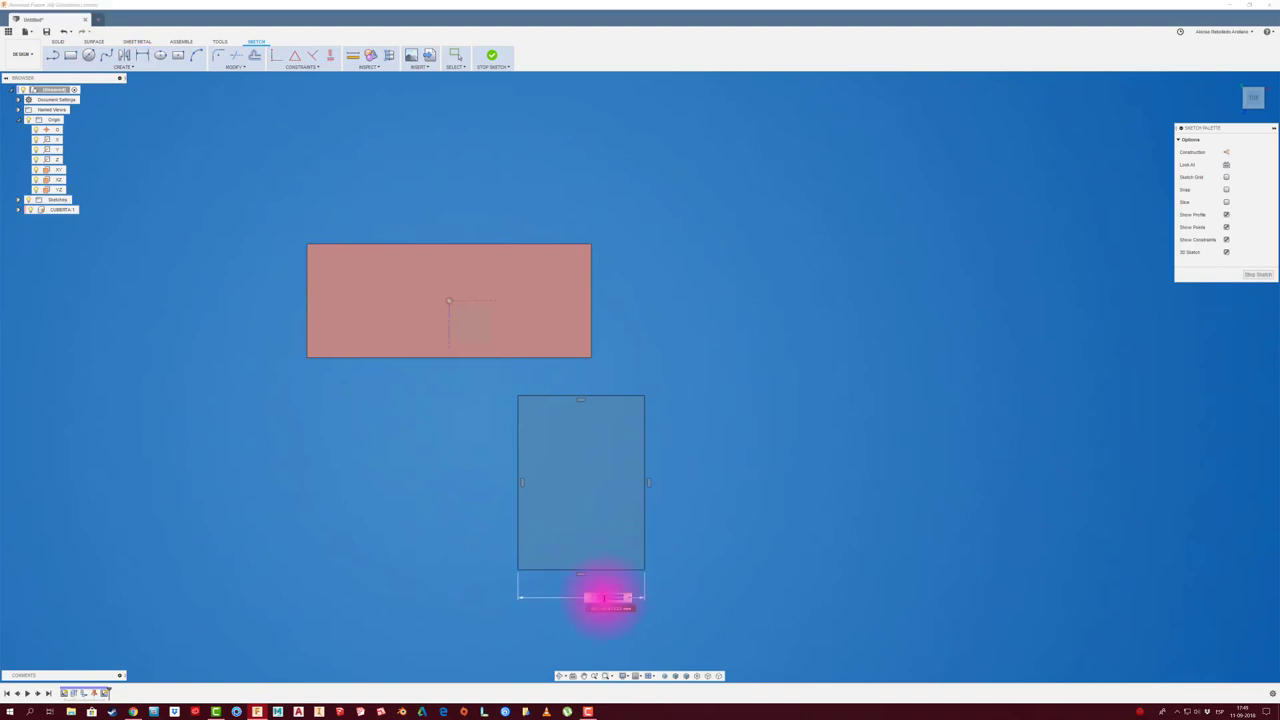
key(Return)
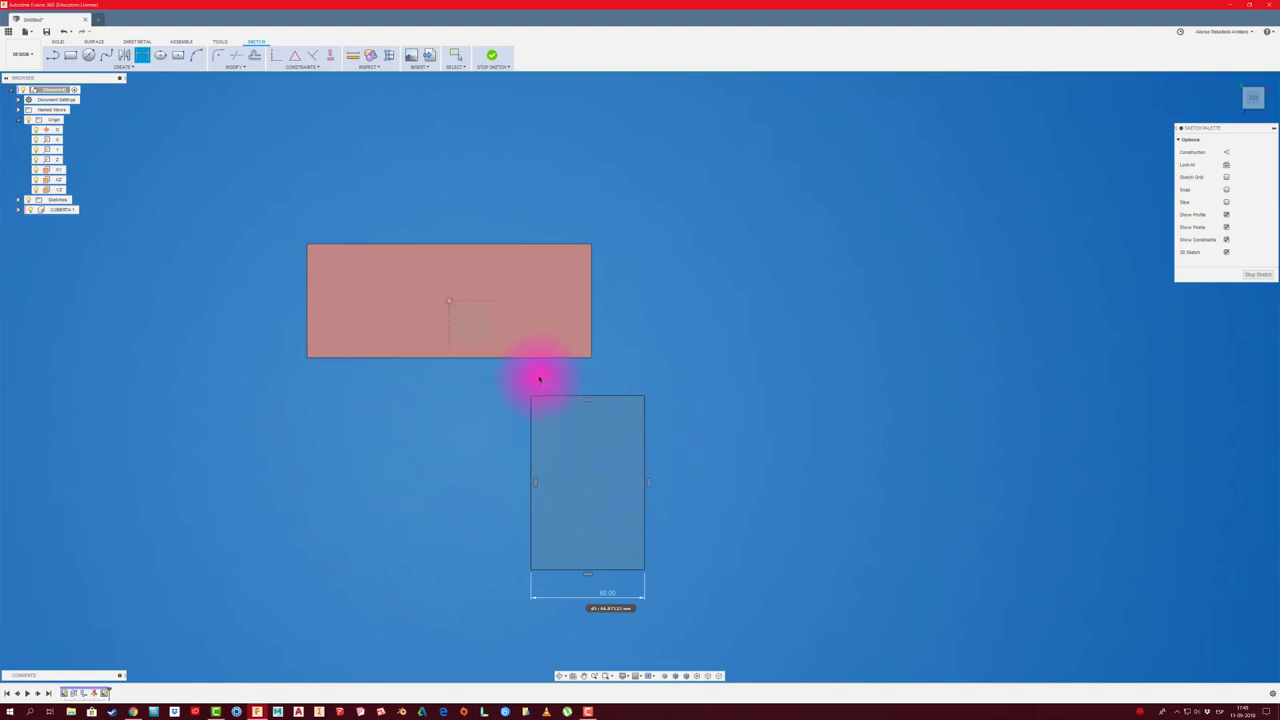
scroll(623, 385, up, 5)
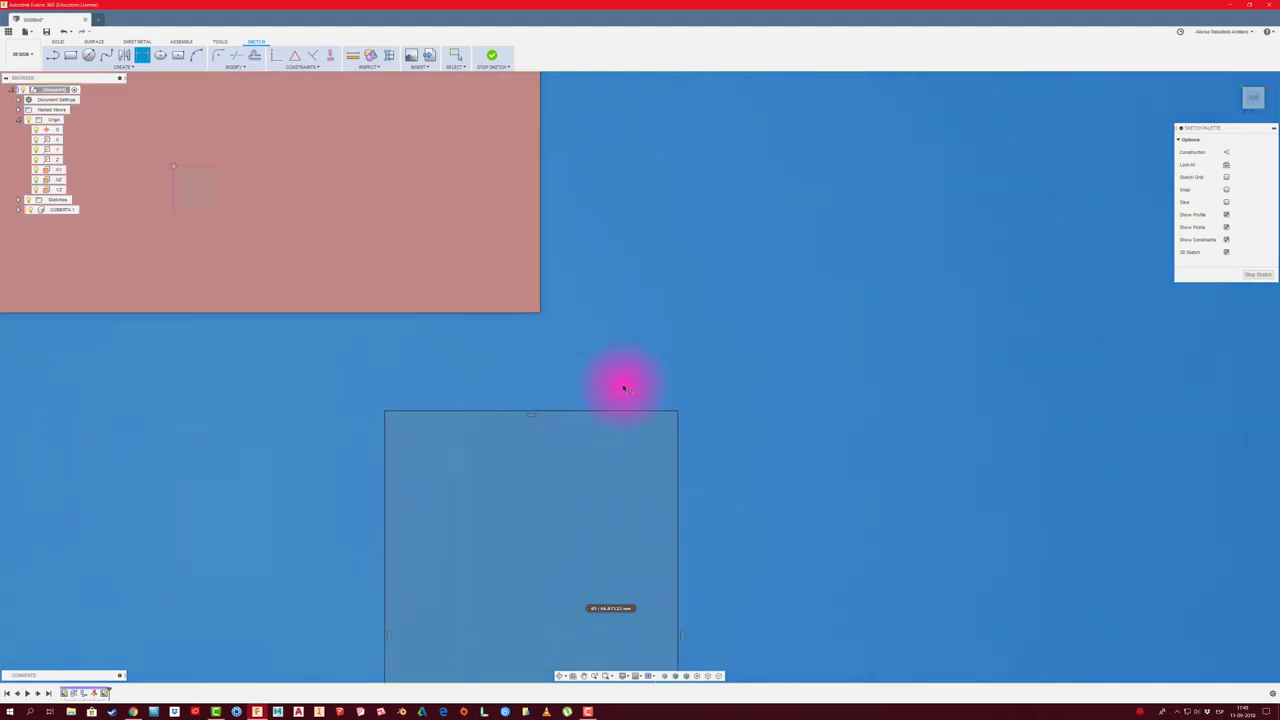
Draw the tab step on the rectangle's top edge with lines of 20, 5 and 20
click(52, 55)
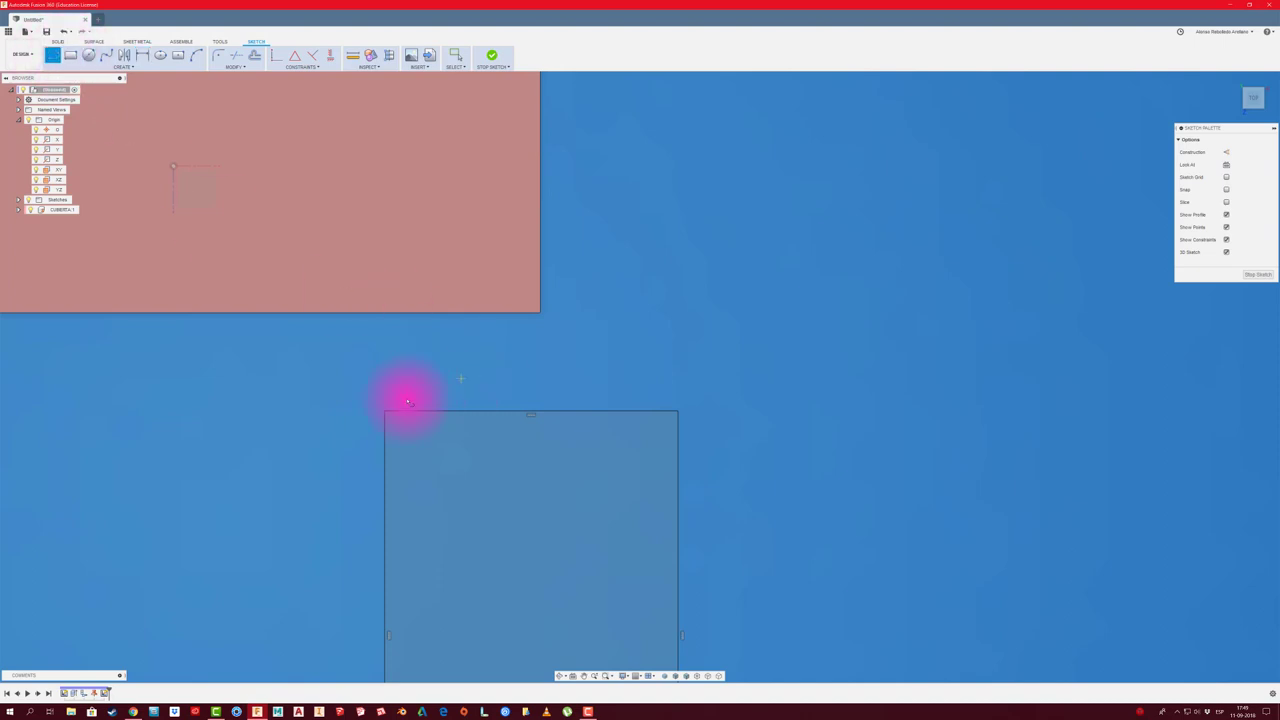
click(386, 412)
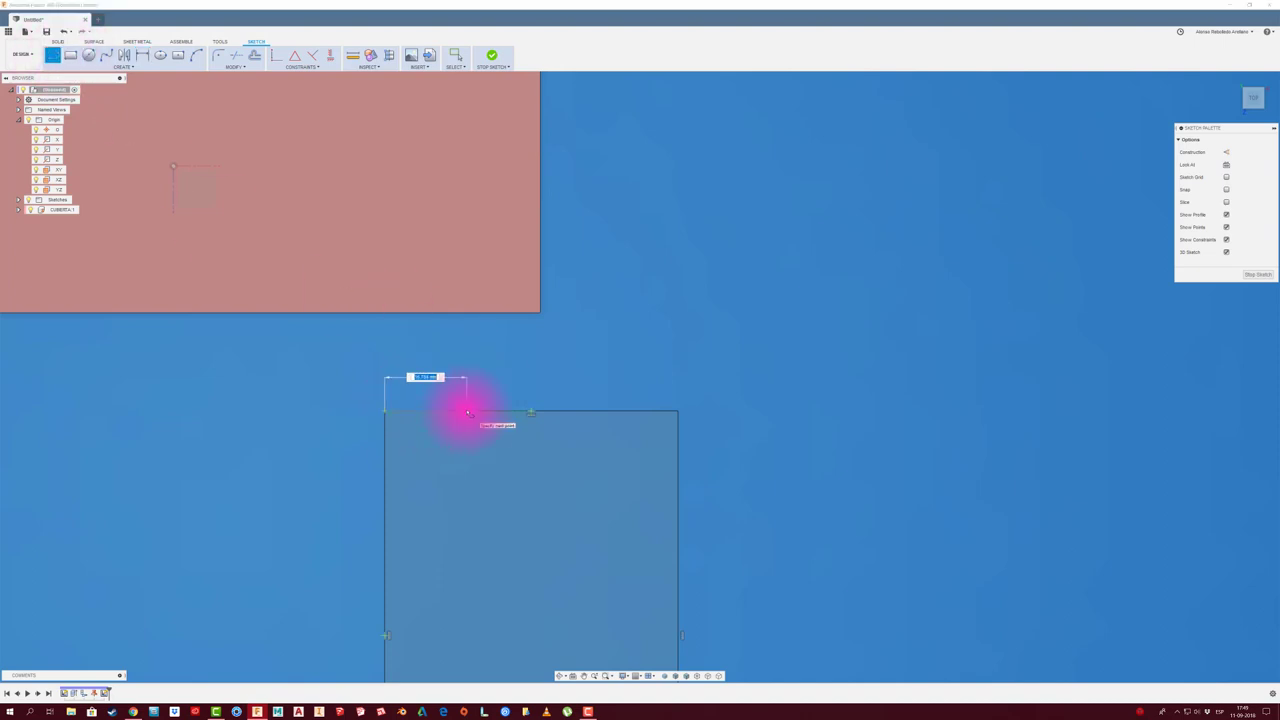
text(20)
key(Return)
key(Escape)
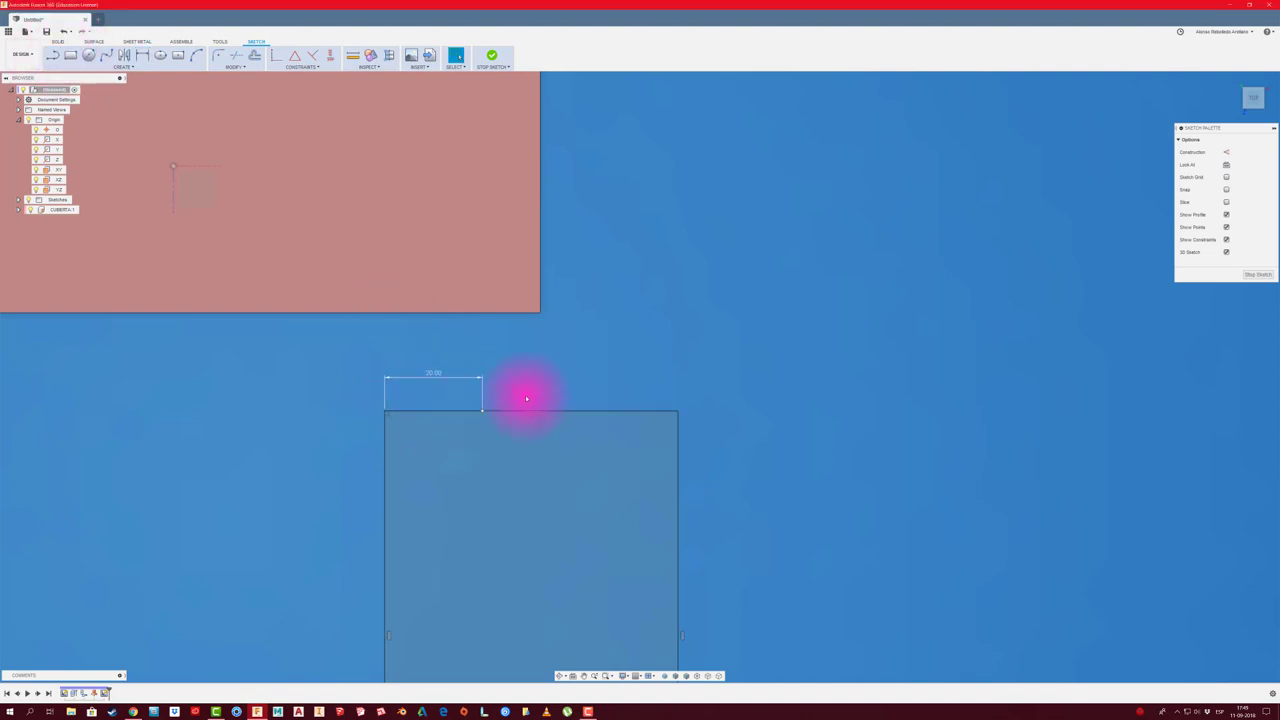
key(l)
click(484, 411)
text(5)
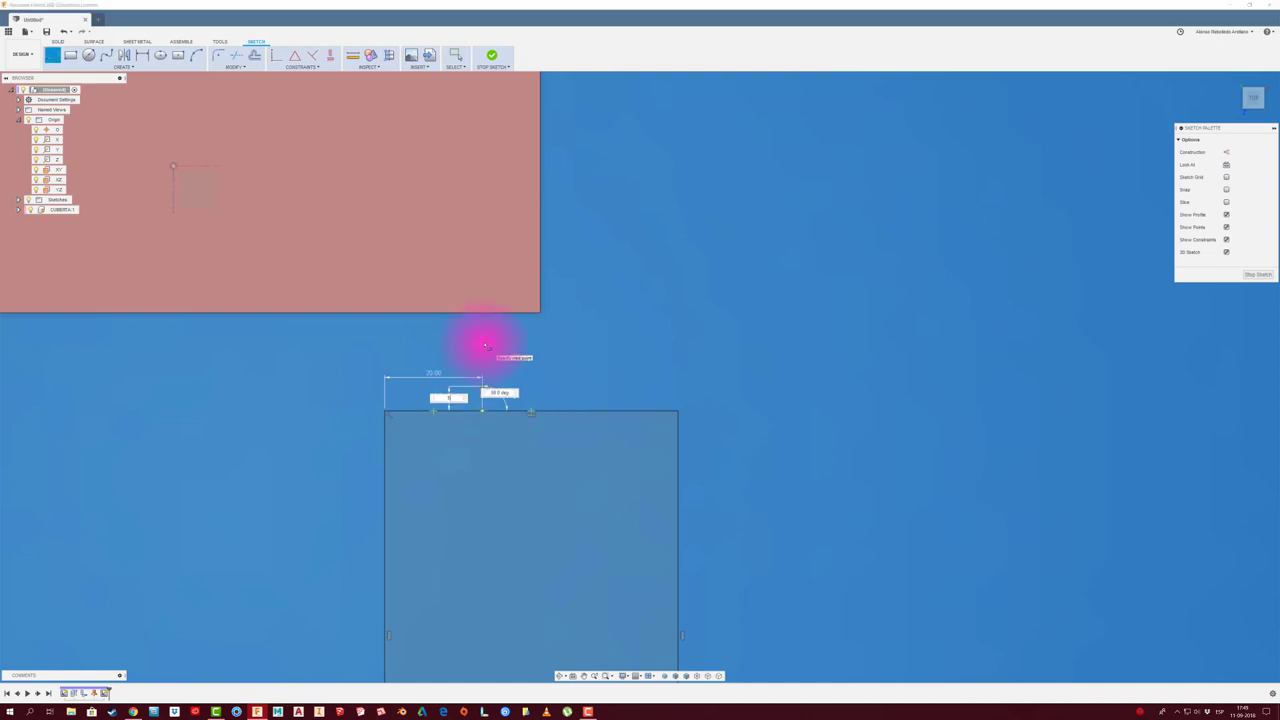
key(Return)
key(Escape)
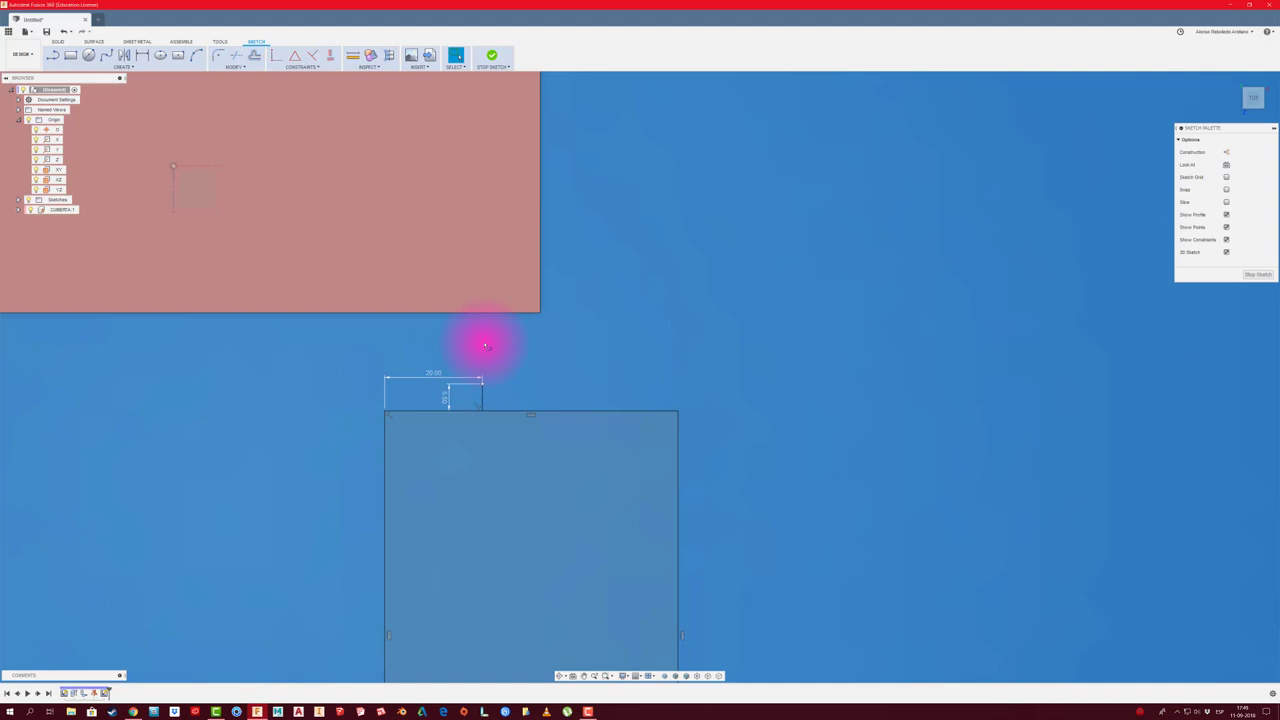
key(l)
click(482, 384)
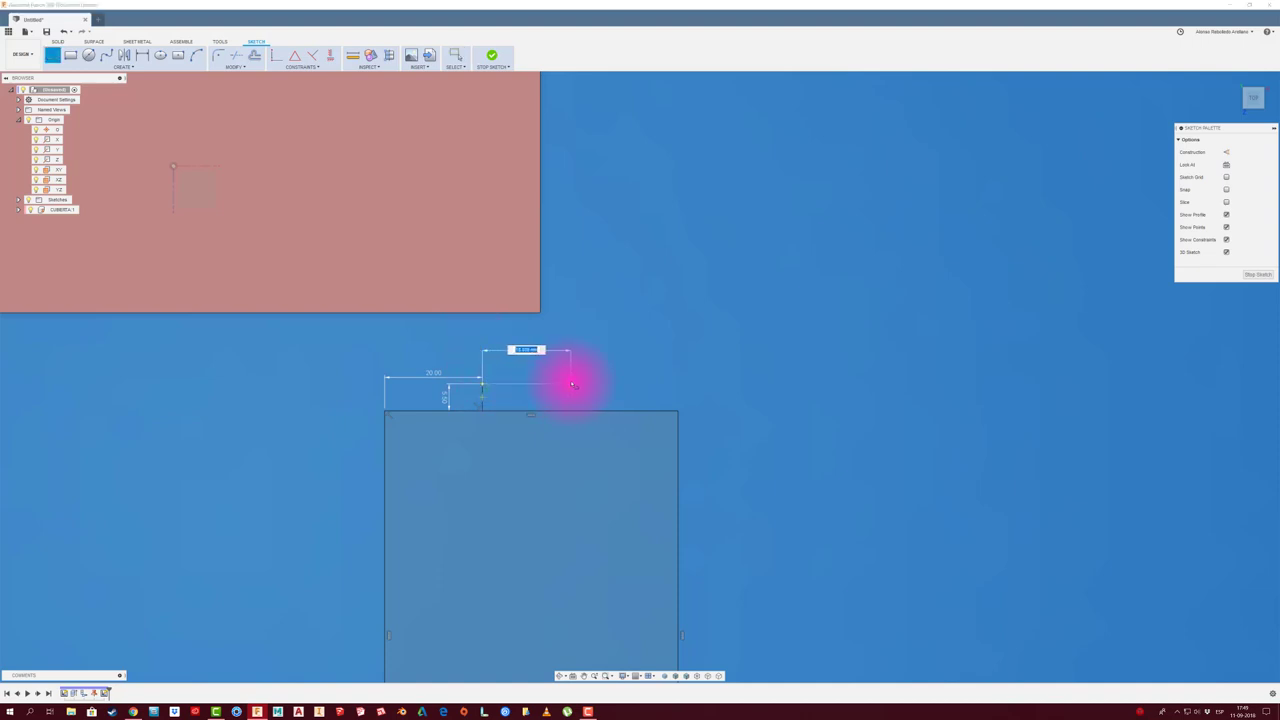
text(20)
key(Return)
key(Escape)
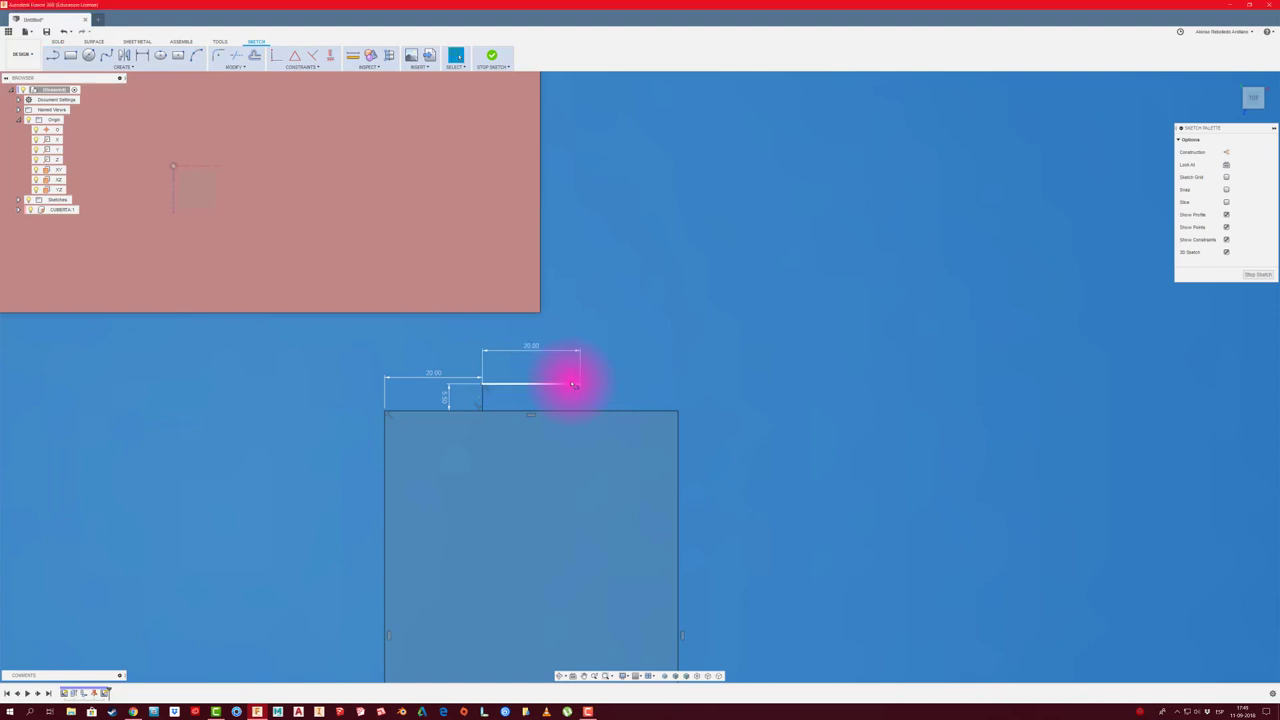
key(l)
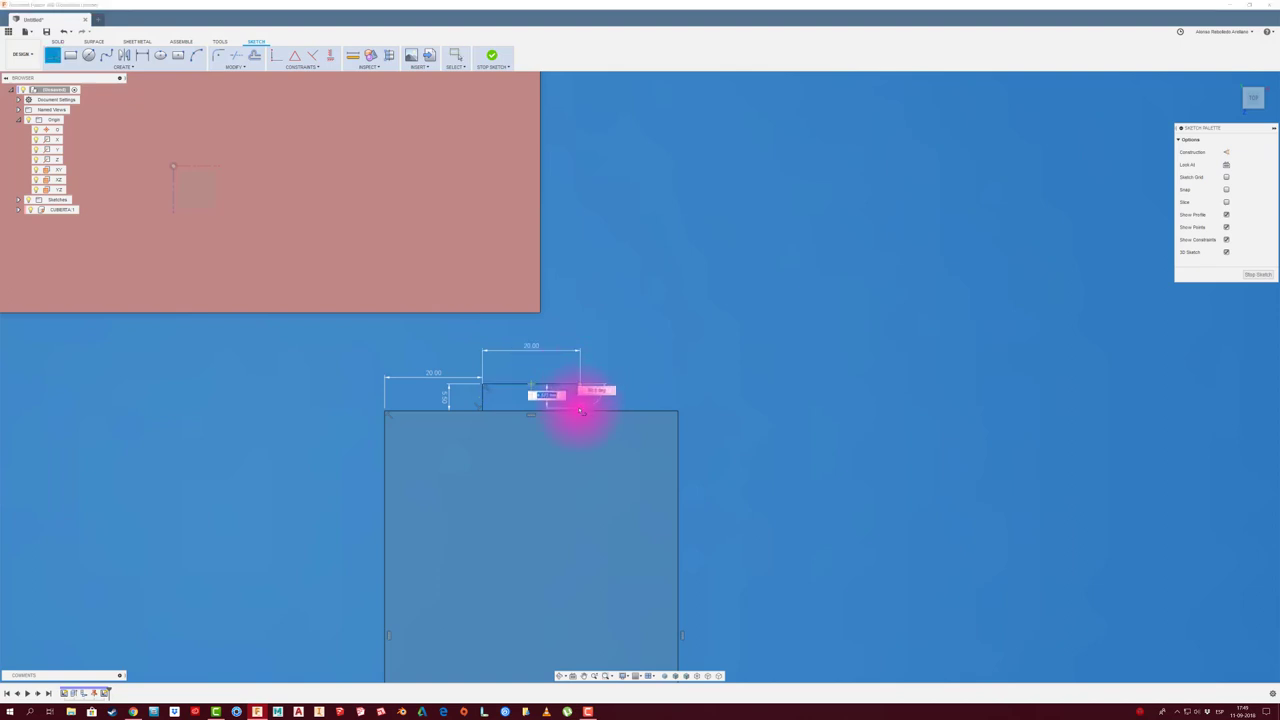
Trim the old top-edge segments, close the outline, and dimension the height to 90
right_click(607, 388)
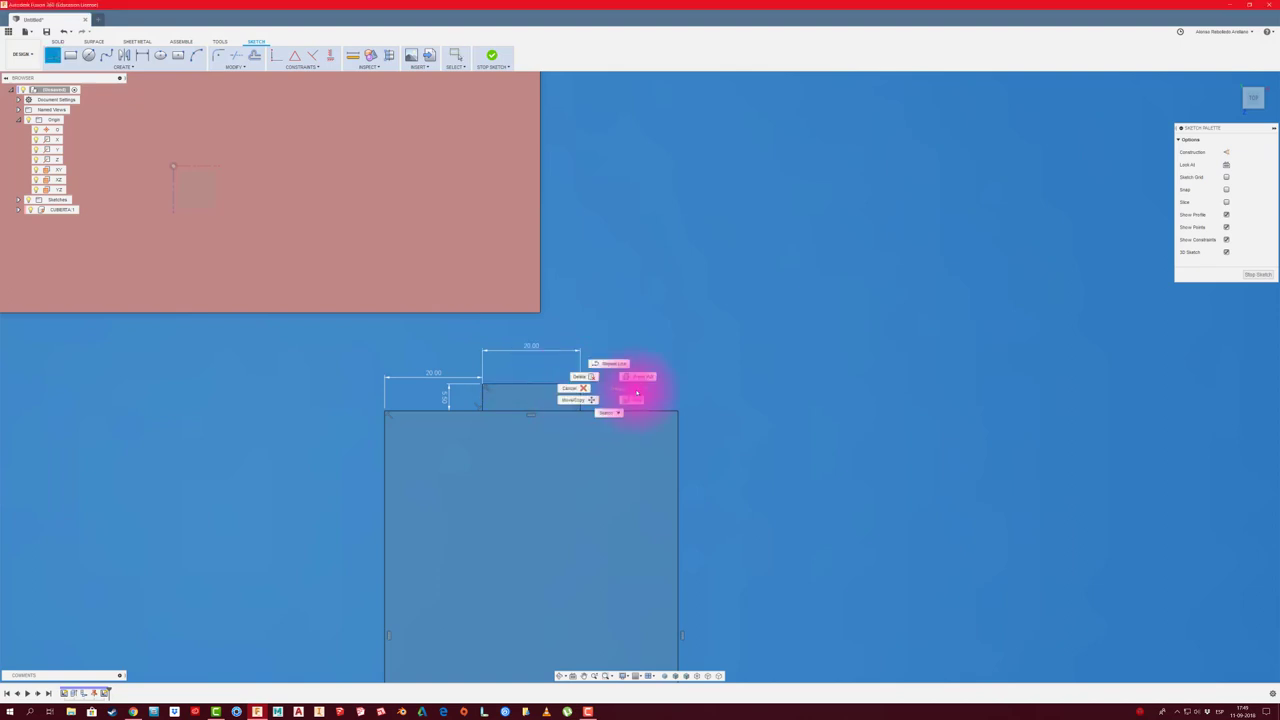
key(Escape)
key(t)
click(552, 411)
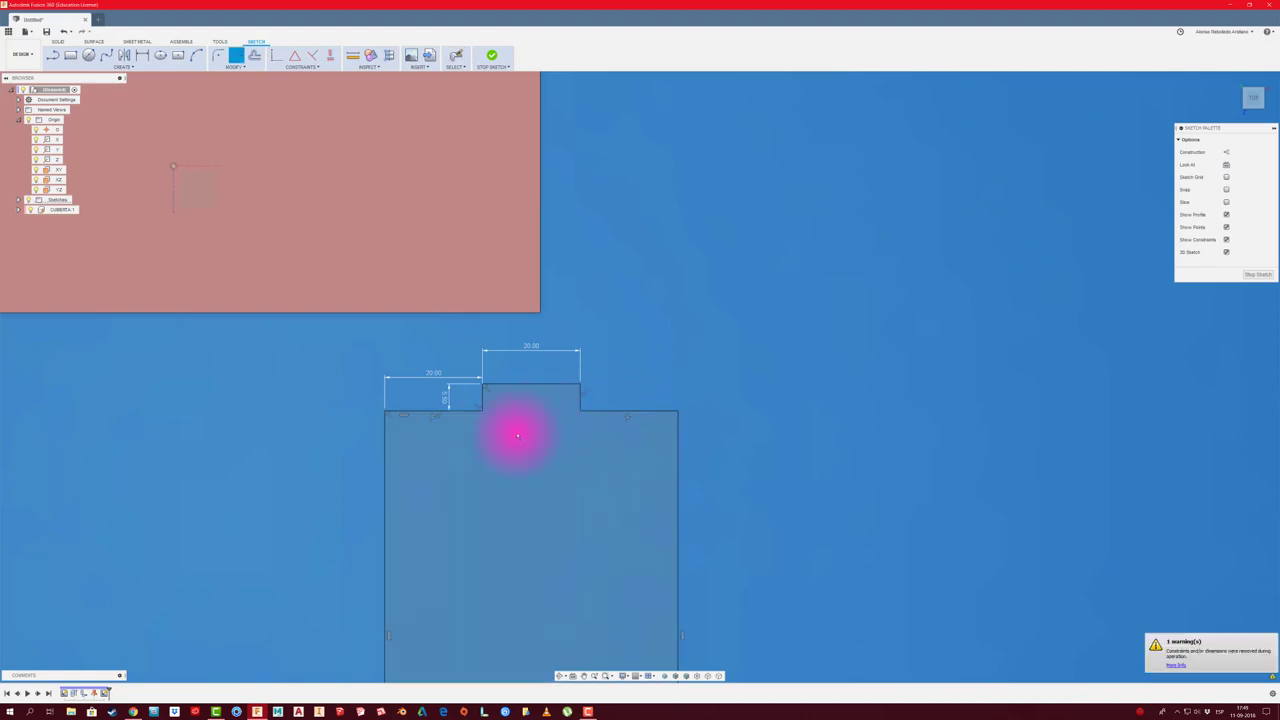
click(631, 410)
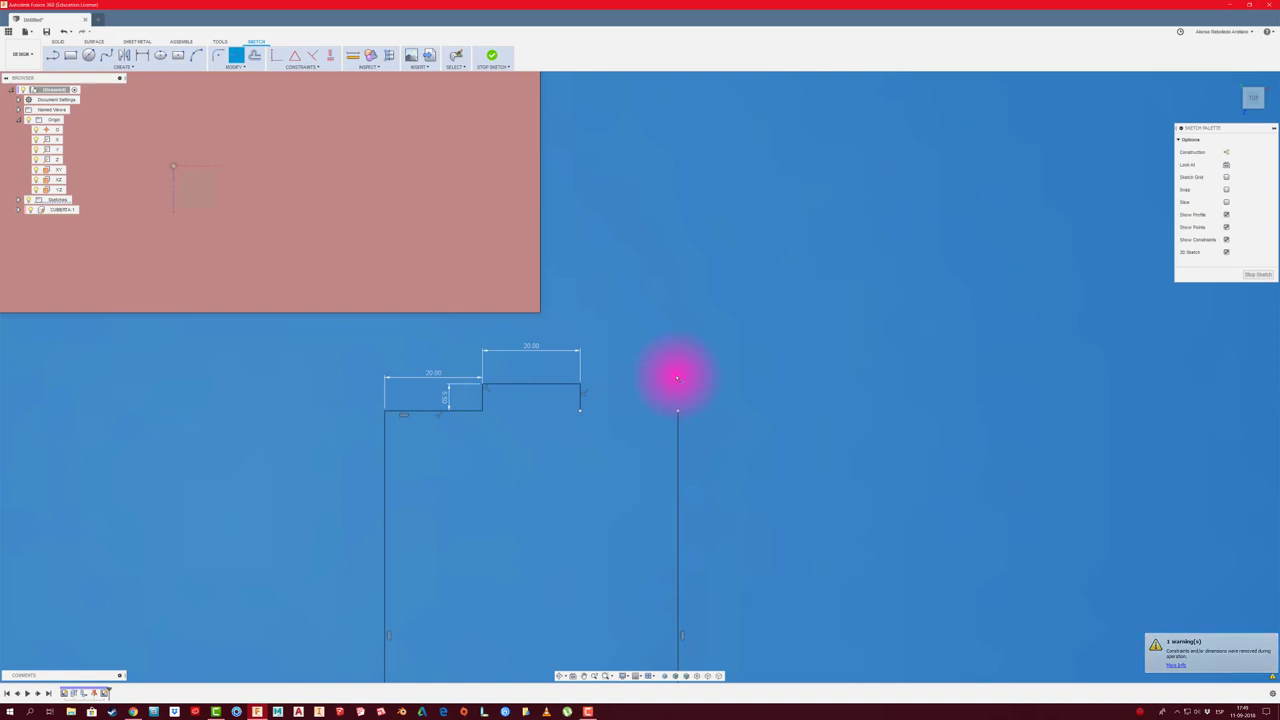
key(l)
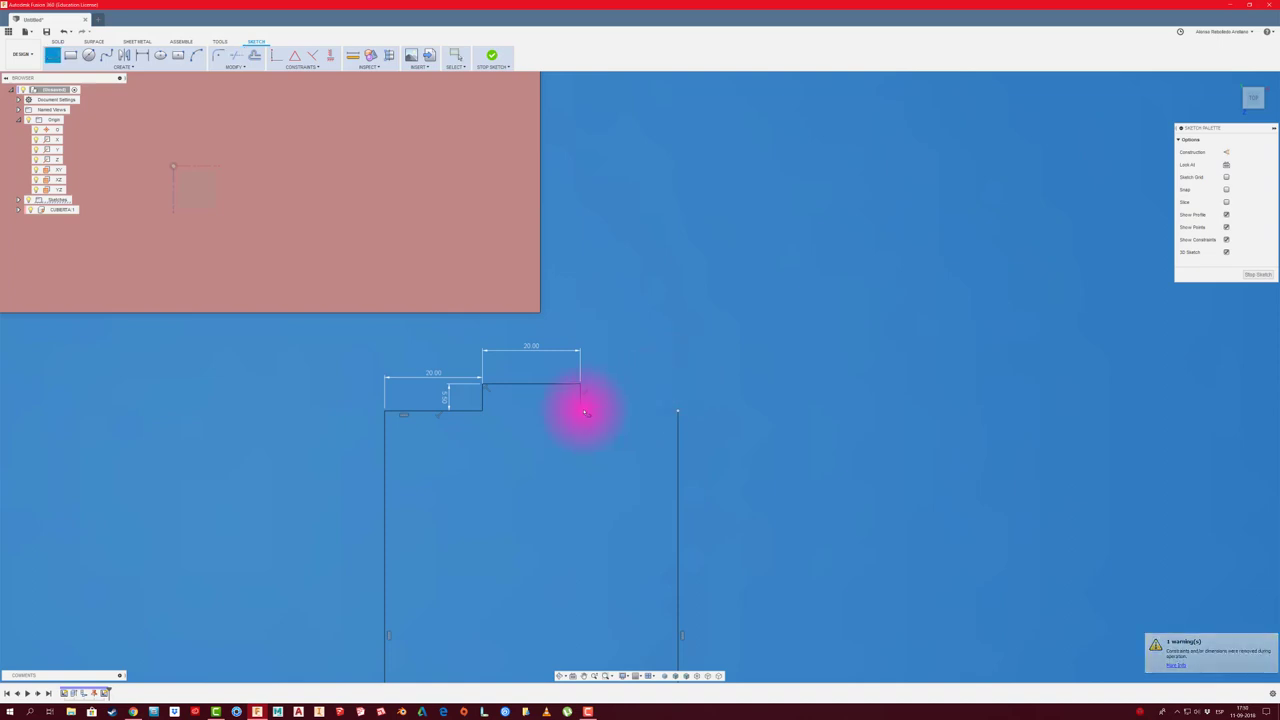
click(580, 410)
click(677, 410)
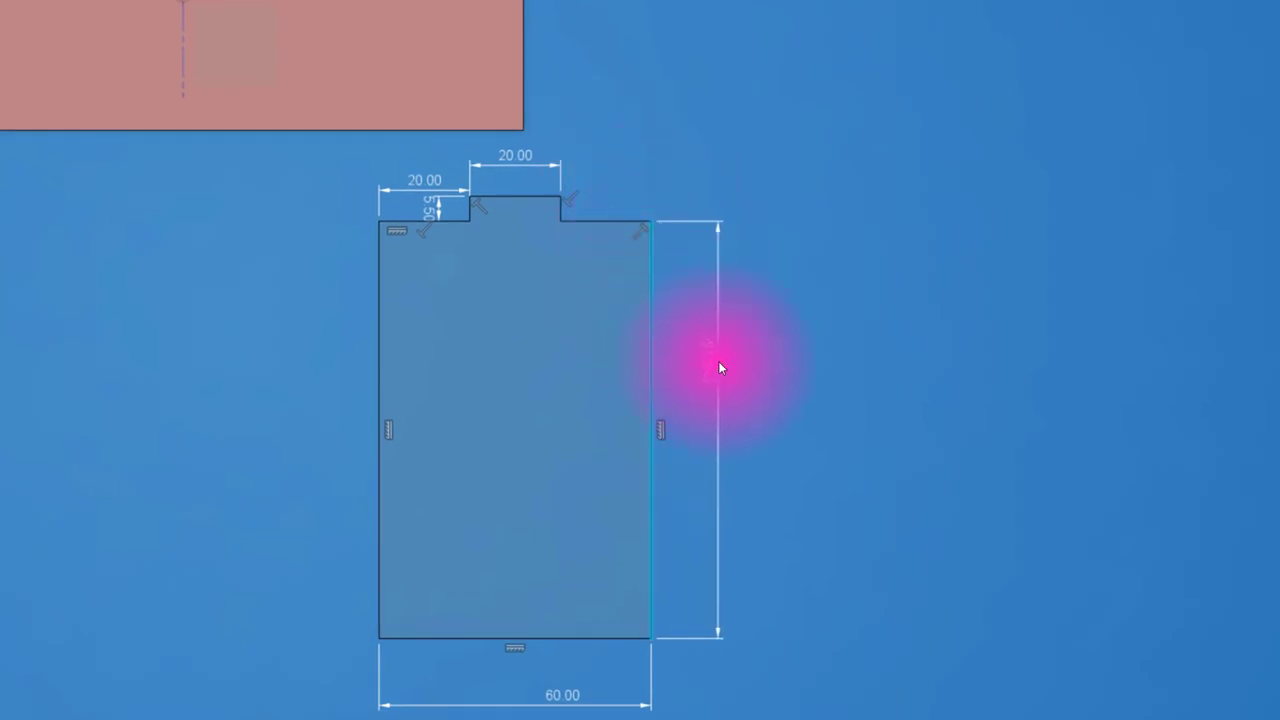
click(718, 361)
text(90)
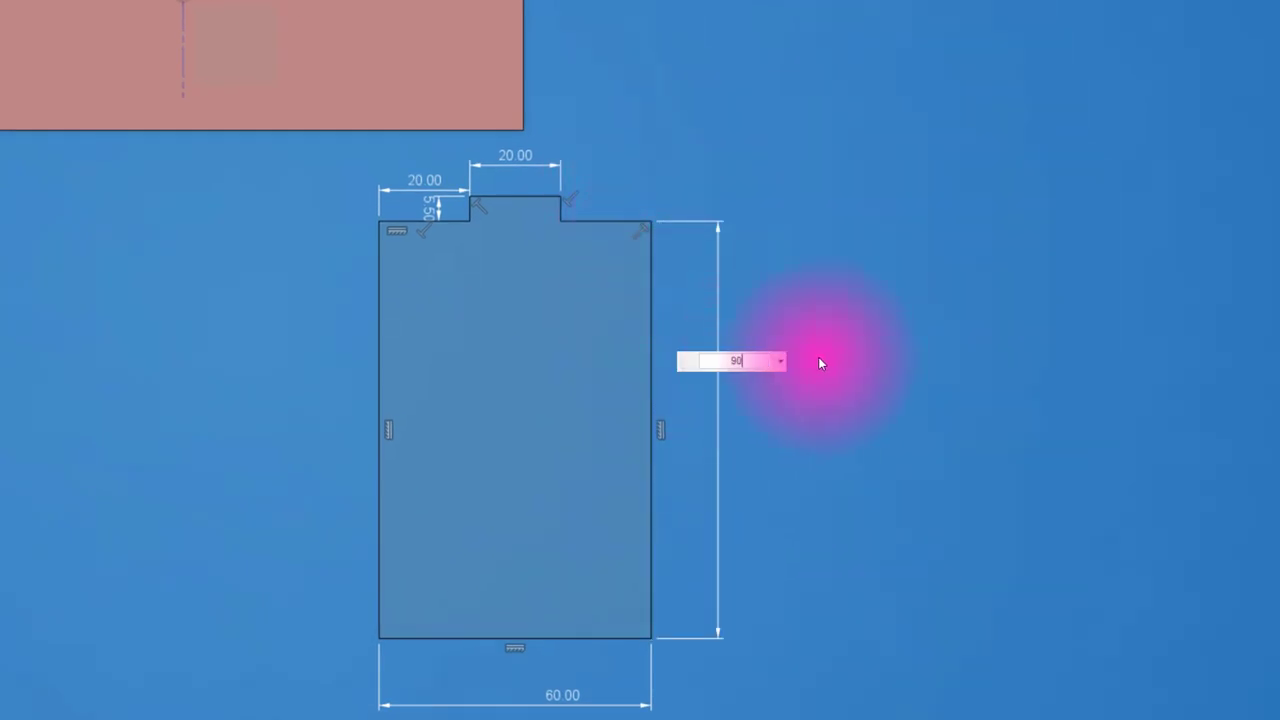
key(Return)
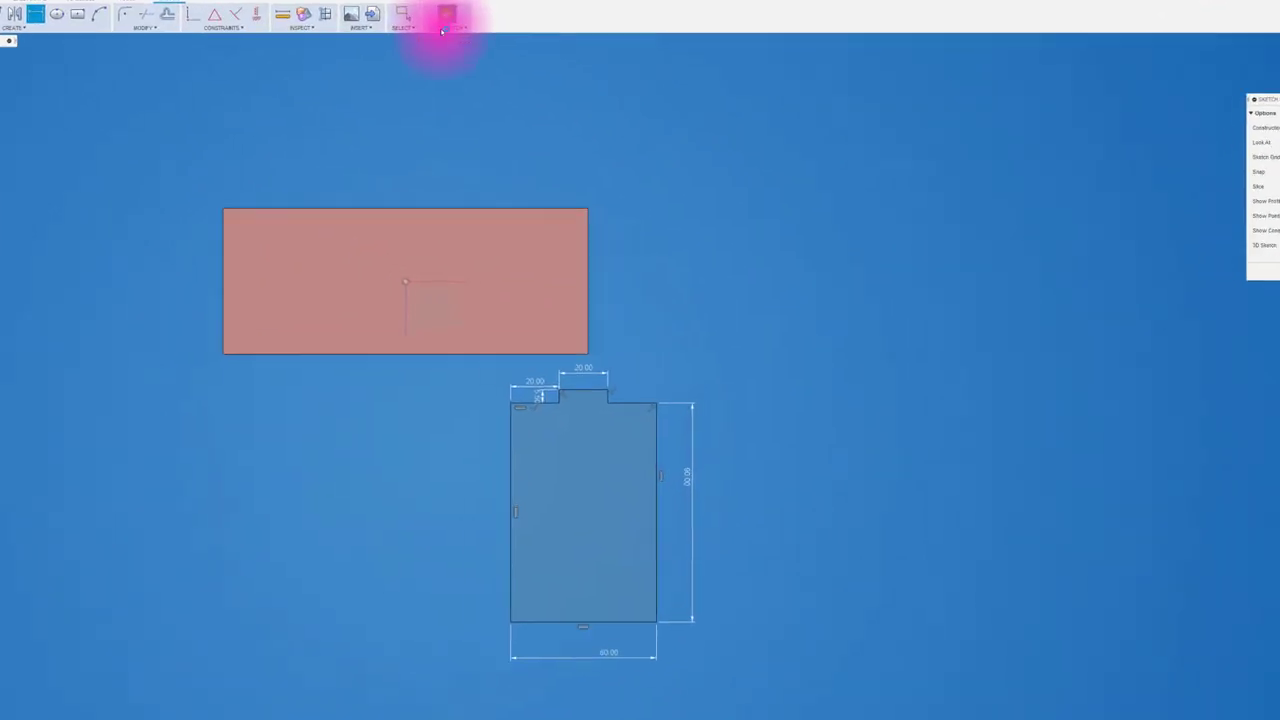
Finish the sketch and extrude the tabbed side-panel profile 5 mm
click(491, 56)
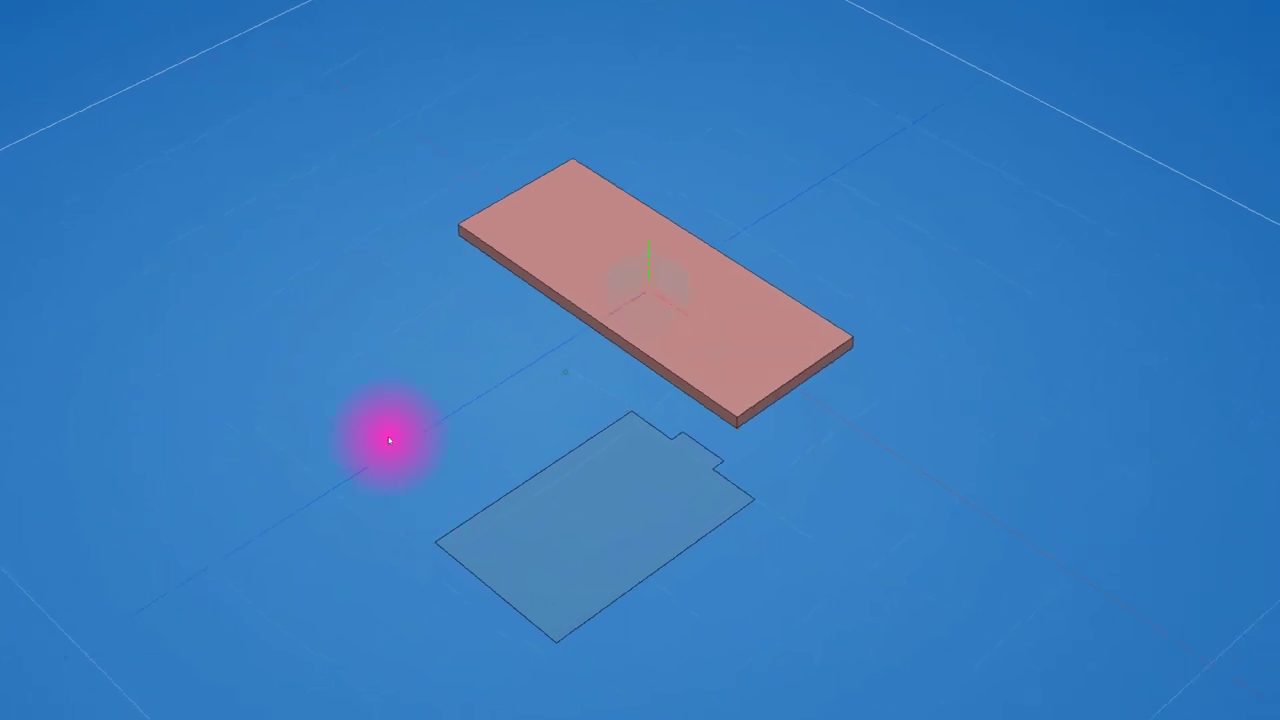
key(e)
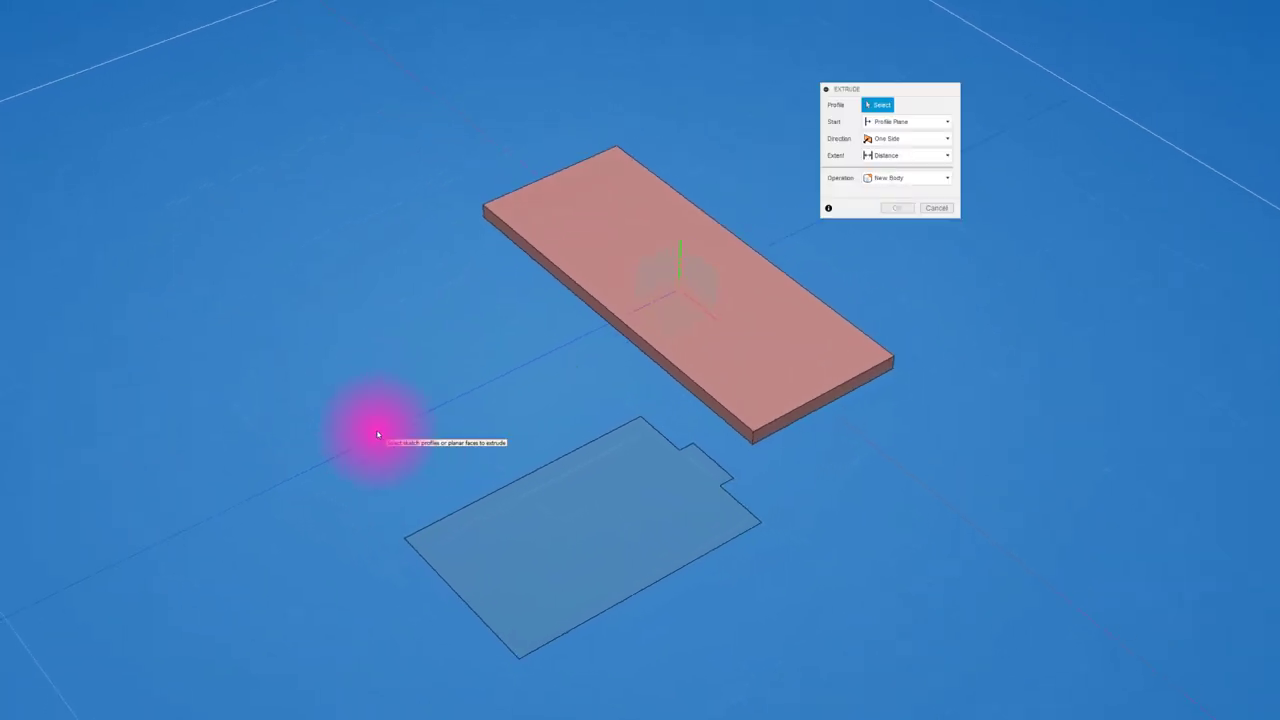
click(591, 520)
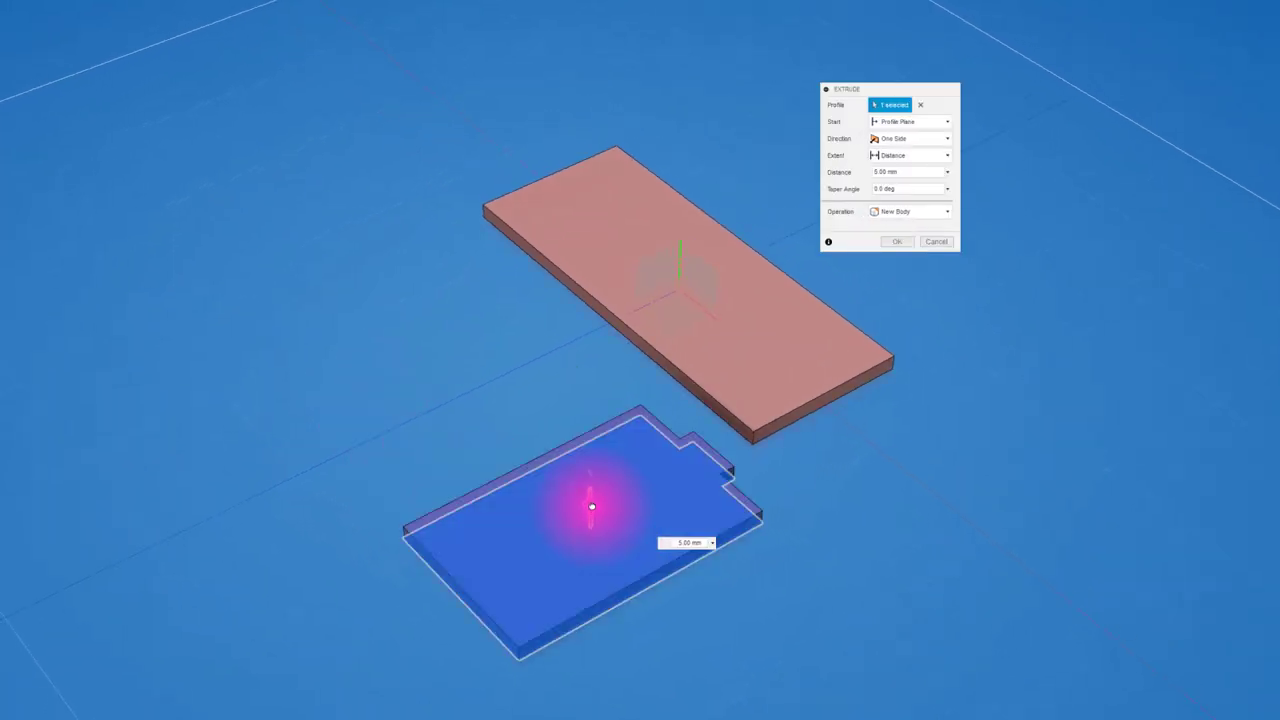
text(5.5)
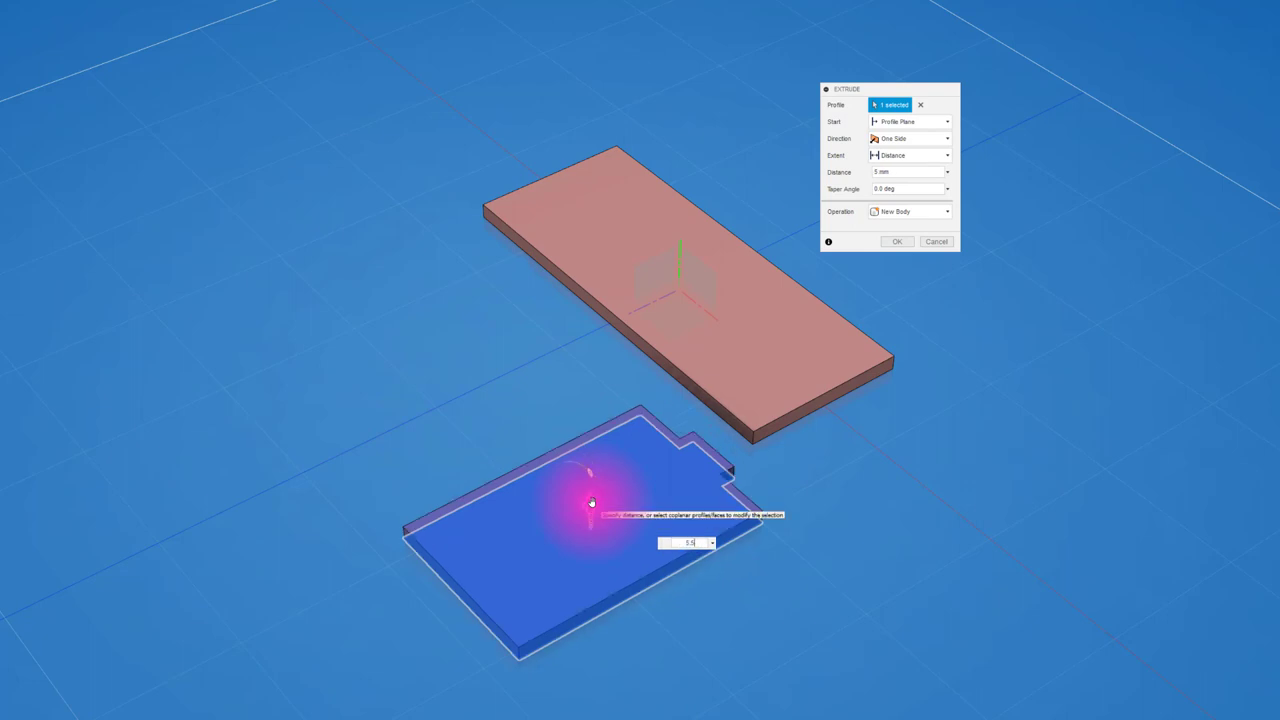
key(Return)
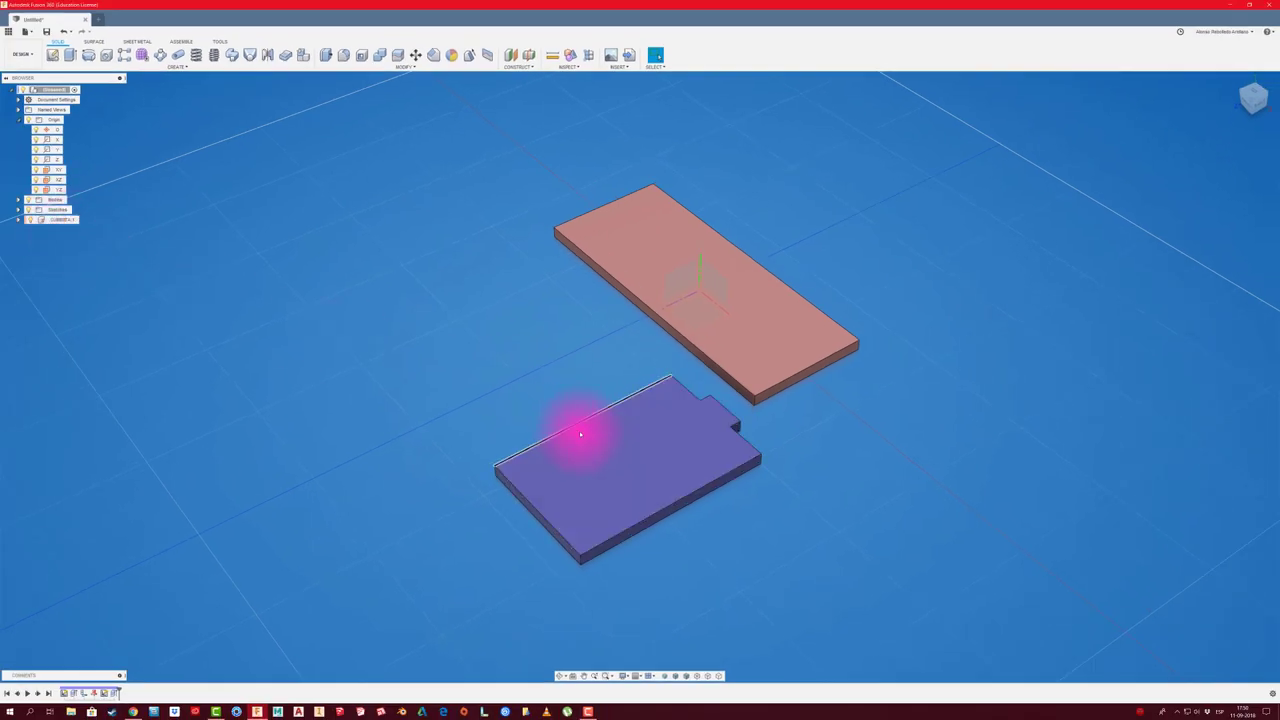
Turn Body1 into its own component named SOPORTE LATERAL
click(18, 200)
right_click(58, 210)
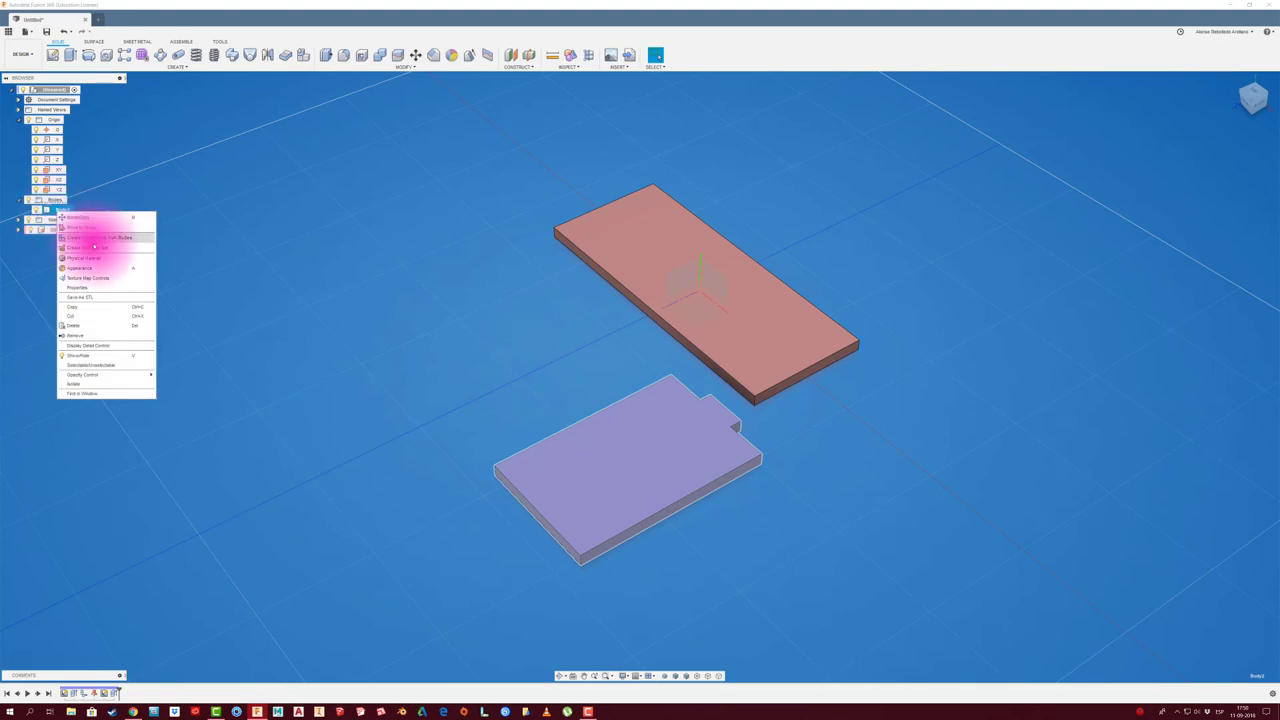
click(97, 238)
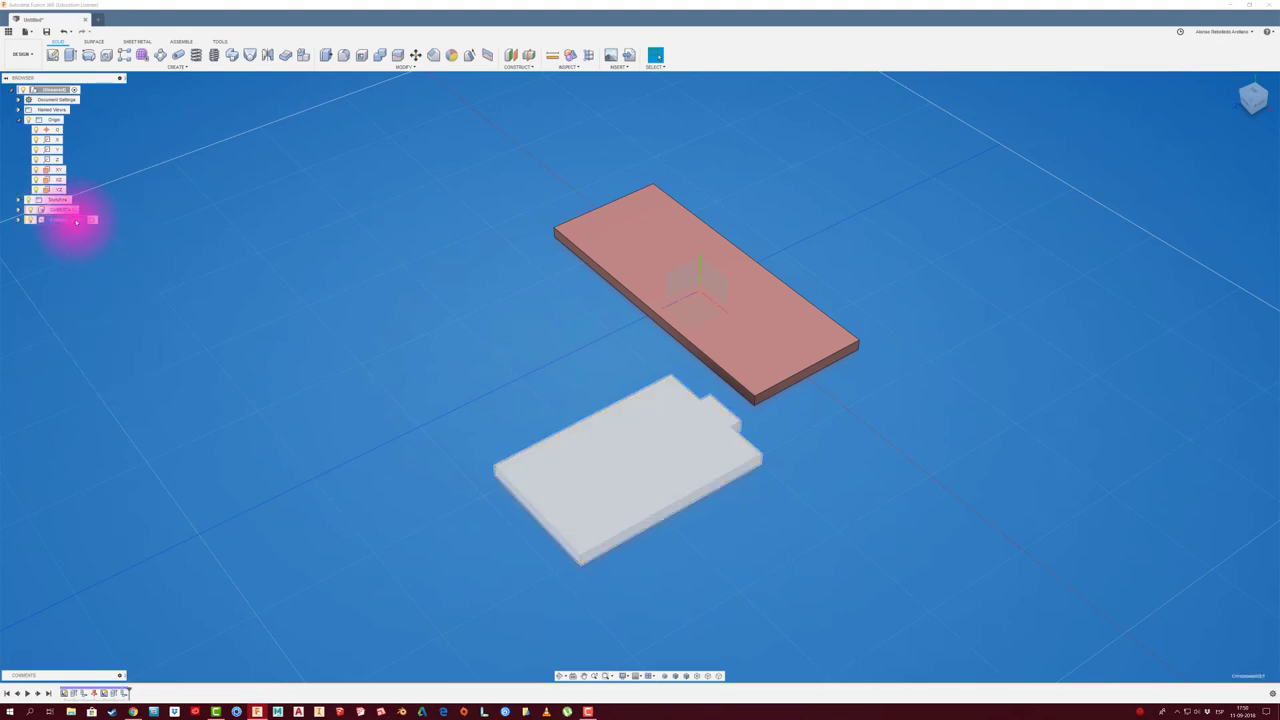
mouse_move(88, 218)
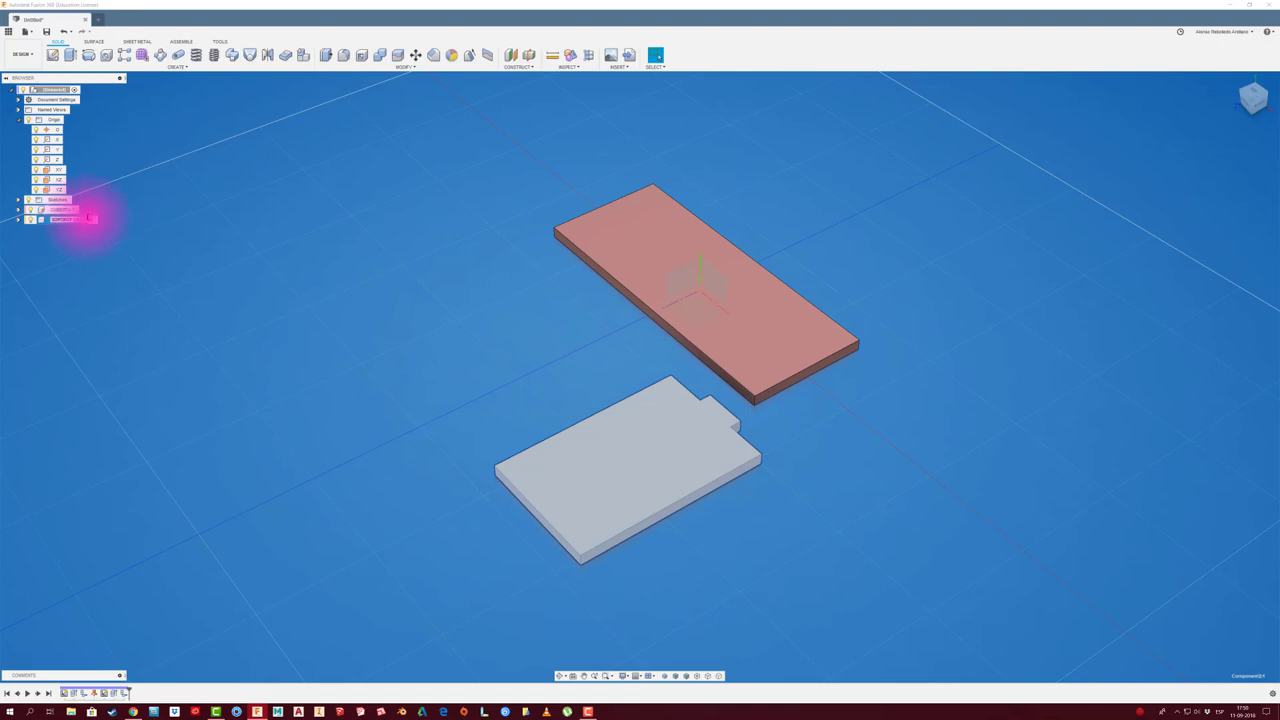
key(Return)
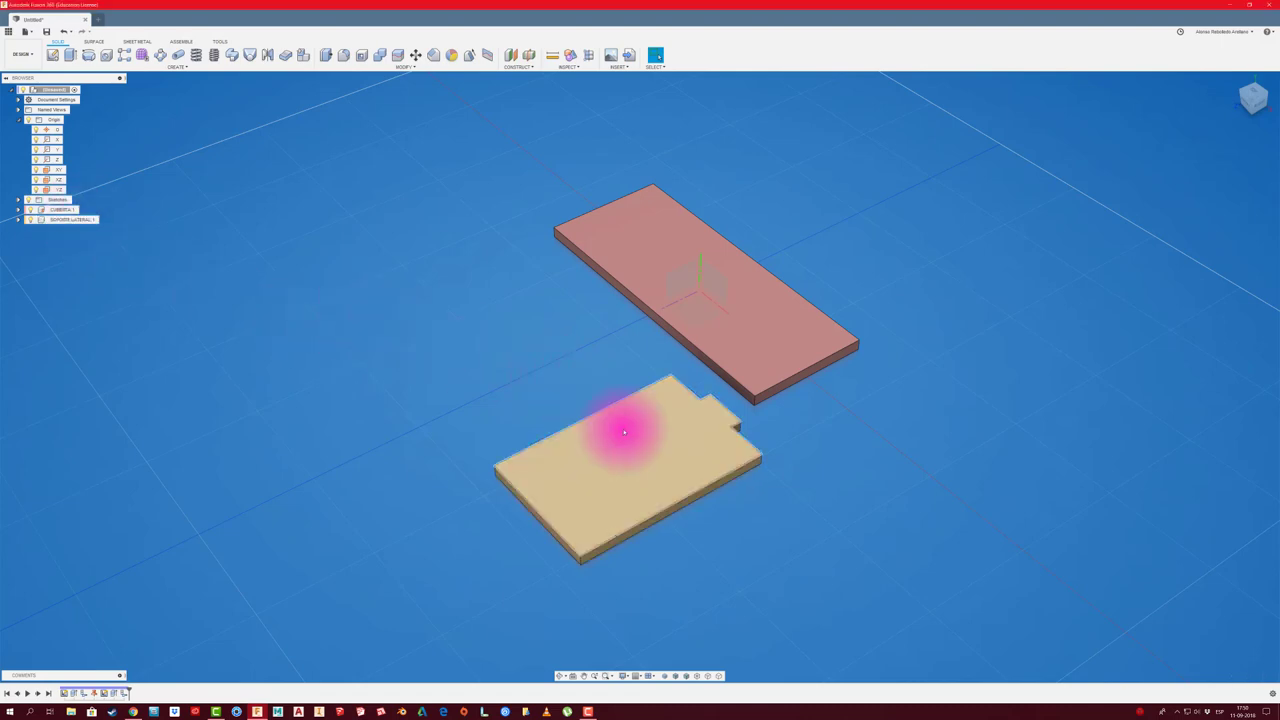
Drag the SOPORTE LATERAL panel to sit beside the pink CUBIERTA plate
drag(620, 428, 472, 377)
shift+middle_drag(472, 377, 657, 329)
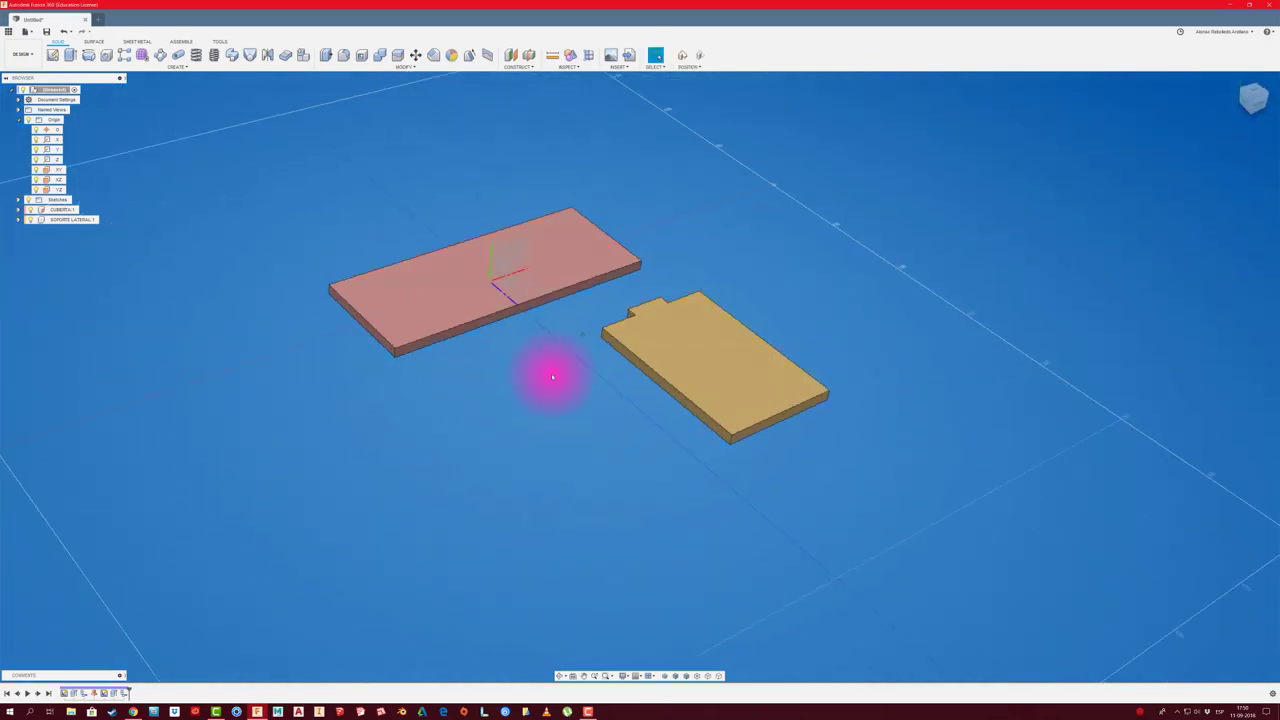
drag(657, 329, 357, 457)
drag(437, 463, 523, 405)
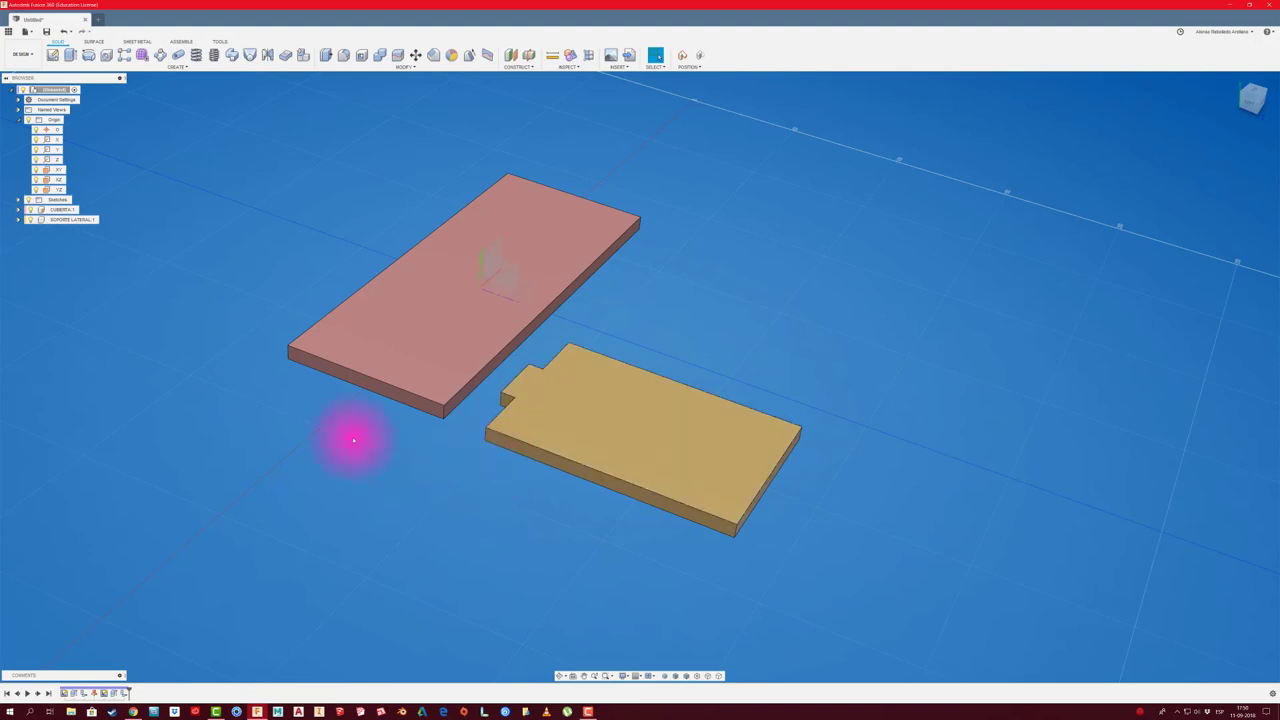
mouse_move(349, 400)
shift+middle_down()
mouse_move(400, 380)
mouse_move(414, 452)
mouse_move(420, 429)
mouse_move(331, 399)
shift+middle_up()
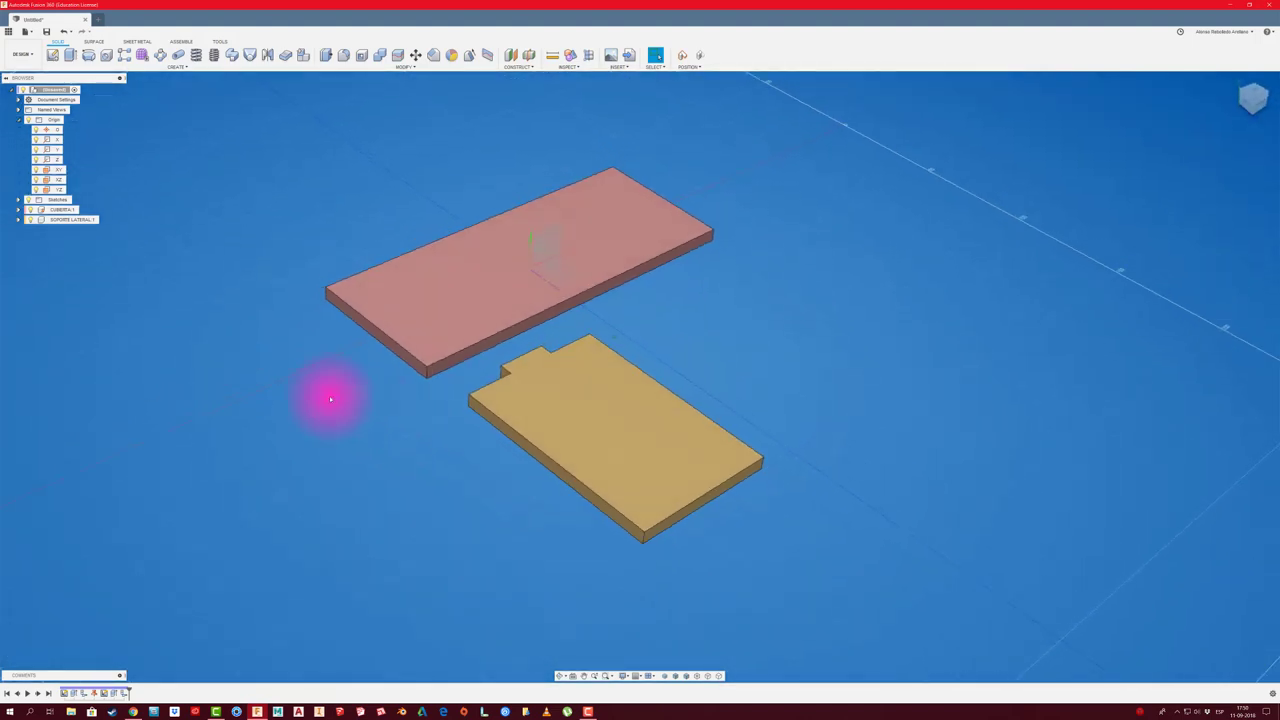
click(80, 220)
right_click(80, 220)
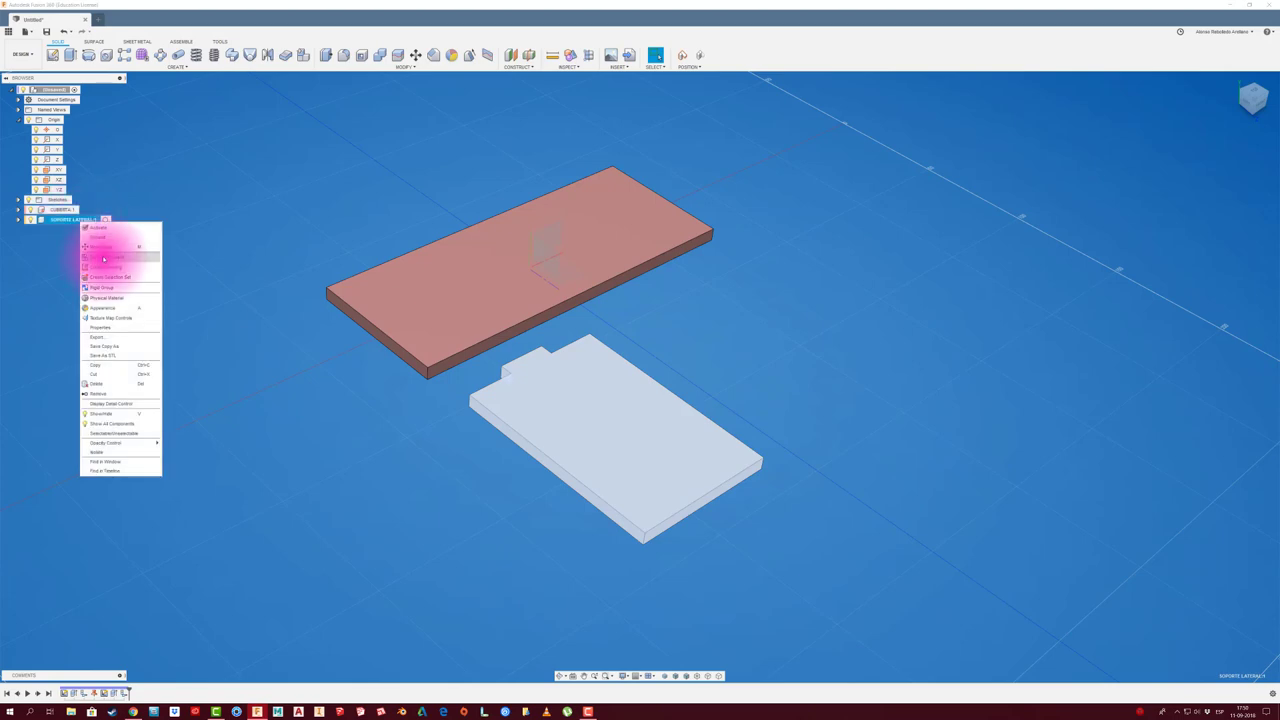
Rotate SOPORTE LATERAL 90° about Z with Move/Copy so it stands upright
click(103, 259)
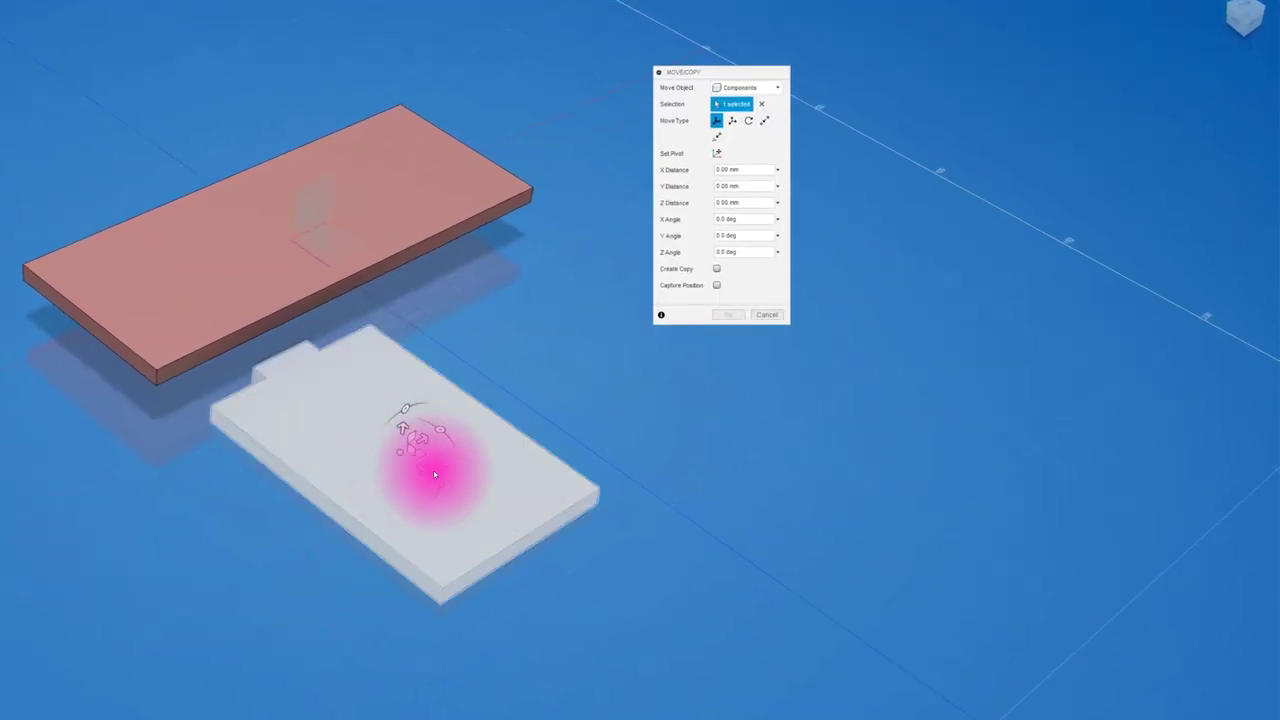
mouse_move(434, 474)
mouse_down()
mouse_move(420, 463)
mouse_move(463, 491)
mouse_move(441, 461)
mouse_move(451, 514)
mouse_move(449, 491)
mouse_move(449, 515)
mouse_move(405, 547)
mouse_up()
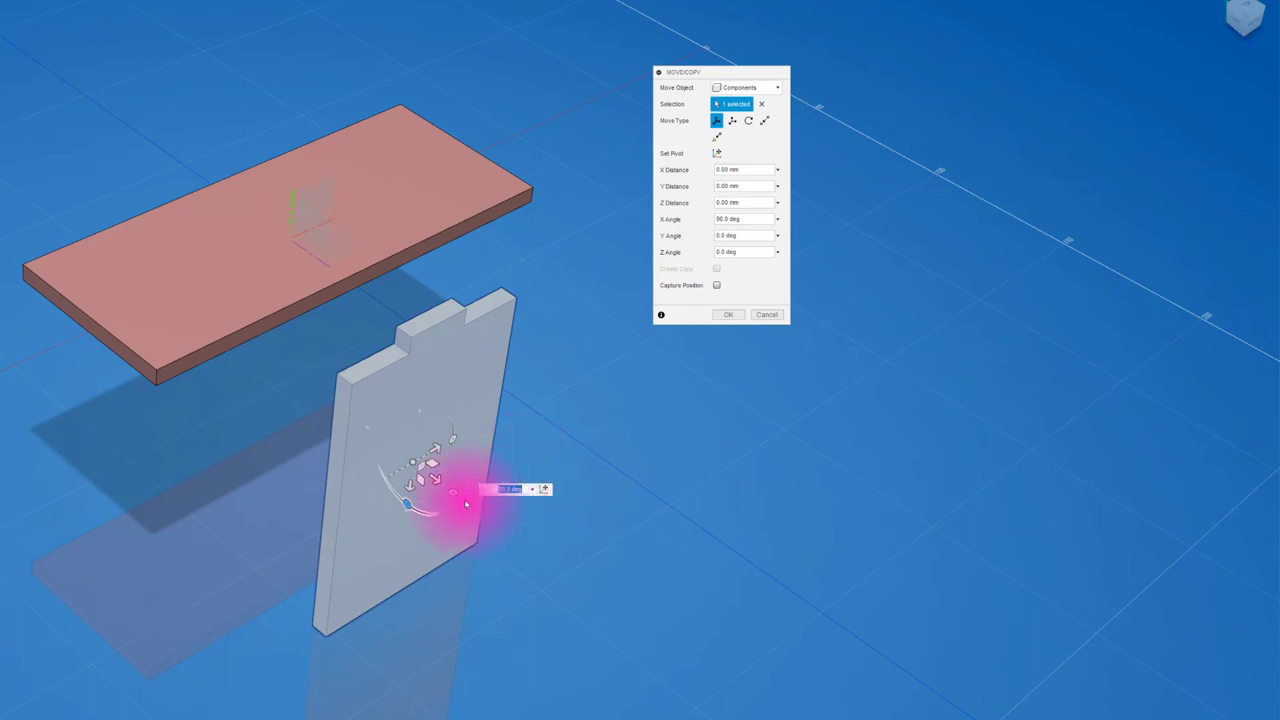
drag(449, 491, 363, 480)
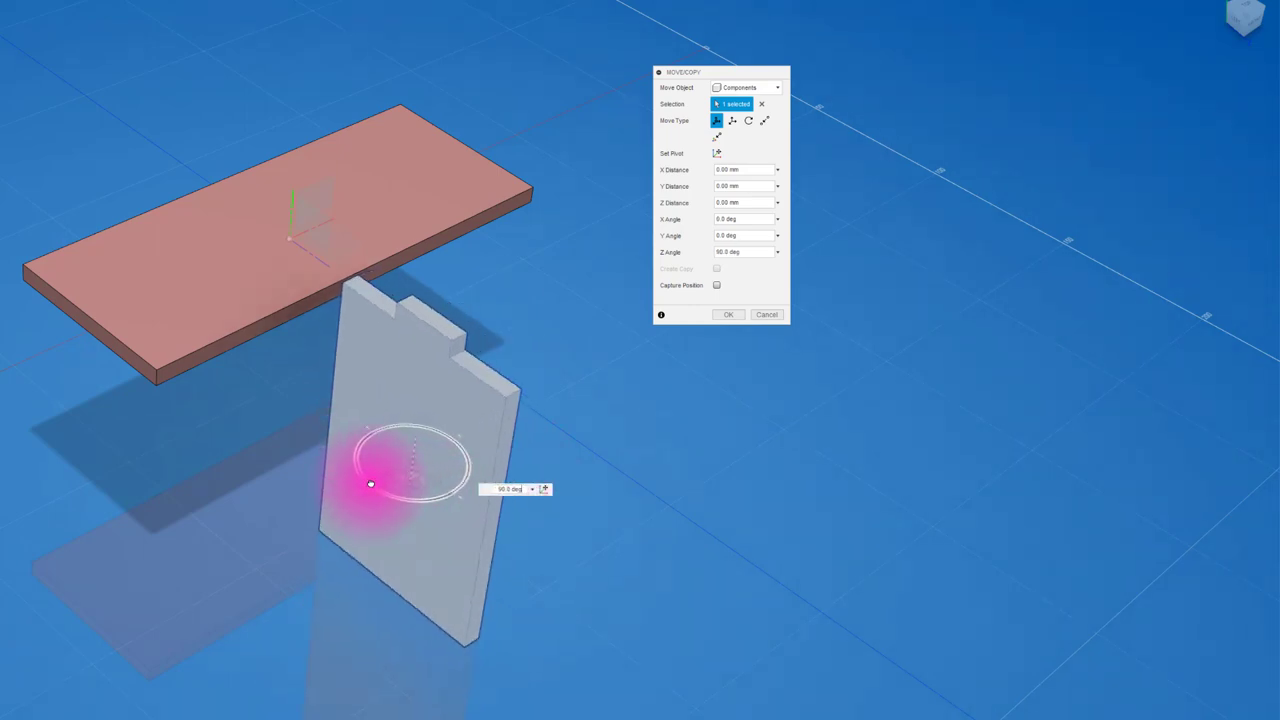
drag(363, 480, 366, 481)
click(737, 320)
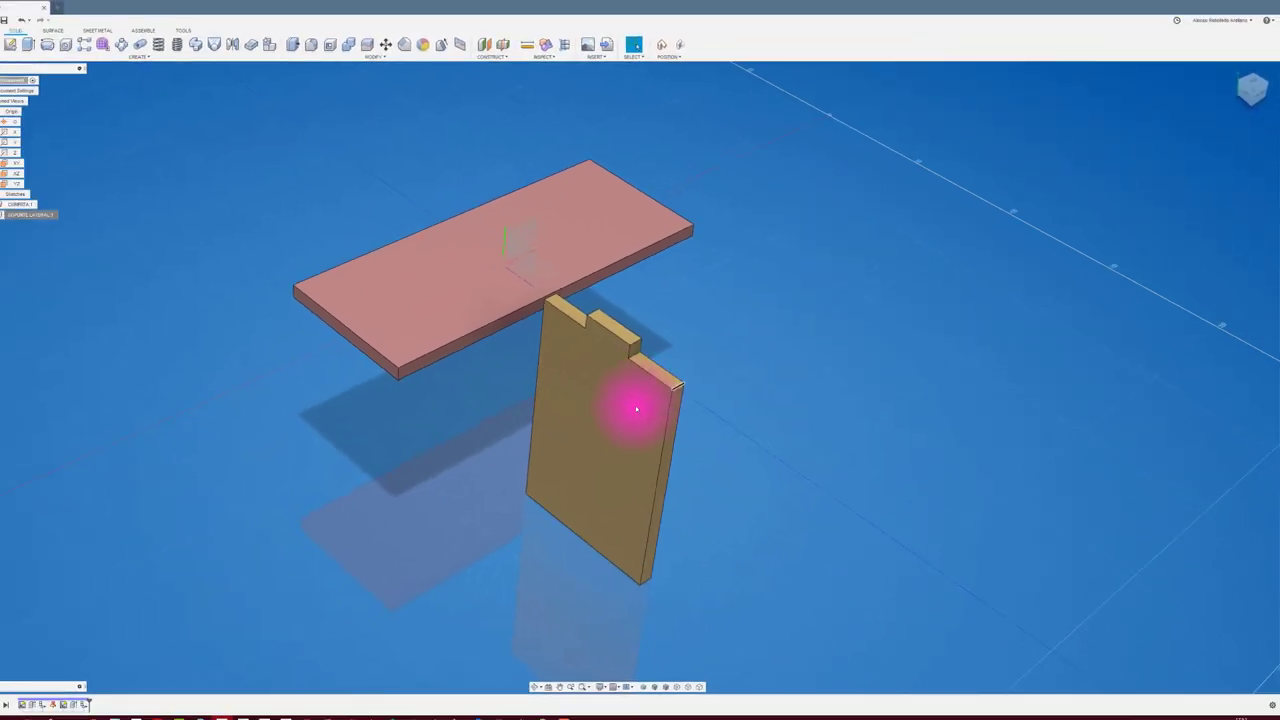
mouse_move(634, 400)
shift+middle_down()
mouse_move(420, 423)
mouse_move(394, 405)
mouse_move(391, 423)
mouse_move(423, 420)
mouse_move(455, 447)
mouse_move(991, 249)
shift+middle_up()
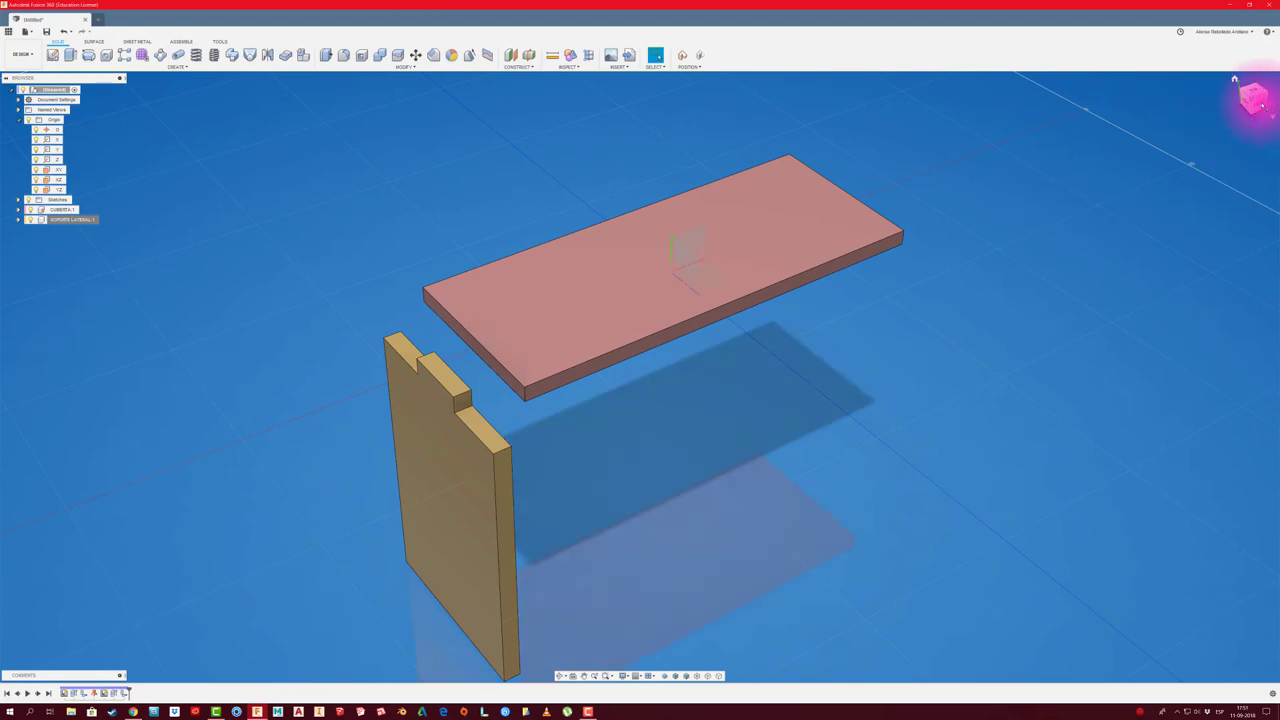
From the Front view, slide the side panel left under the top plate's end
click(1254, 99)
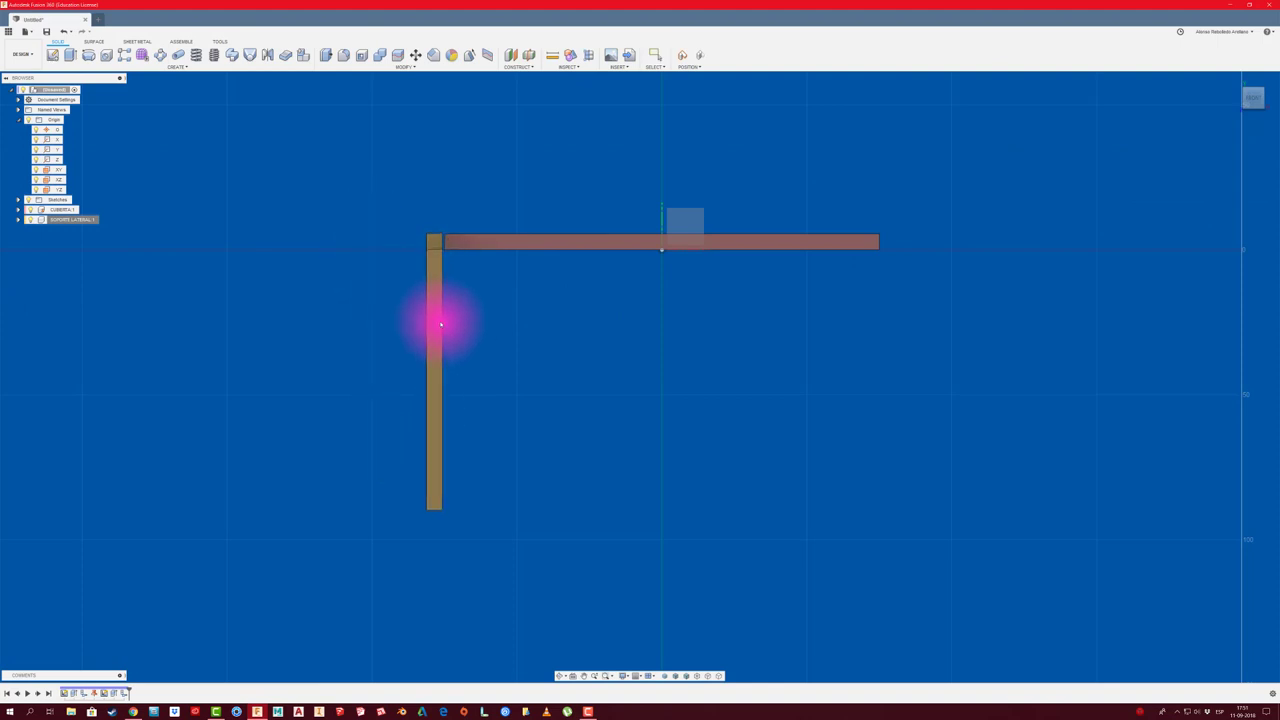
shift+middle_drag(440, 323, 851, 200)
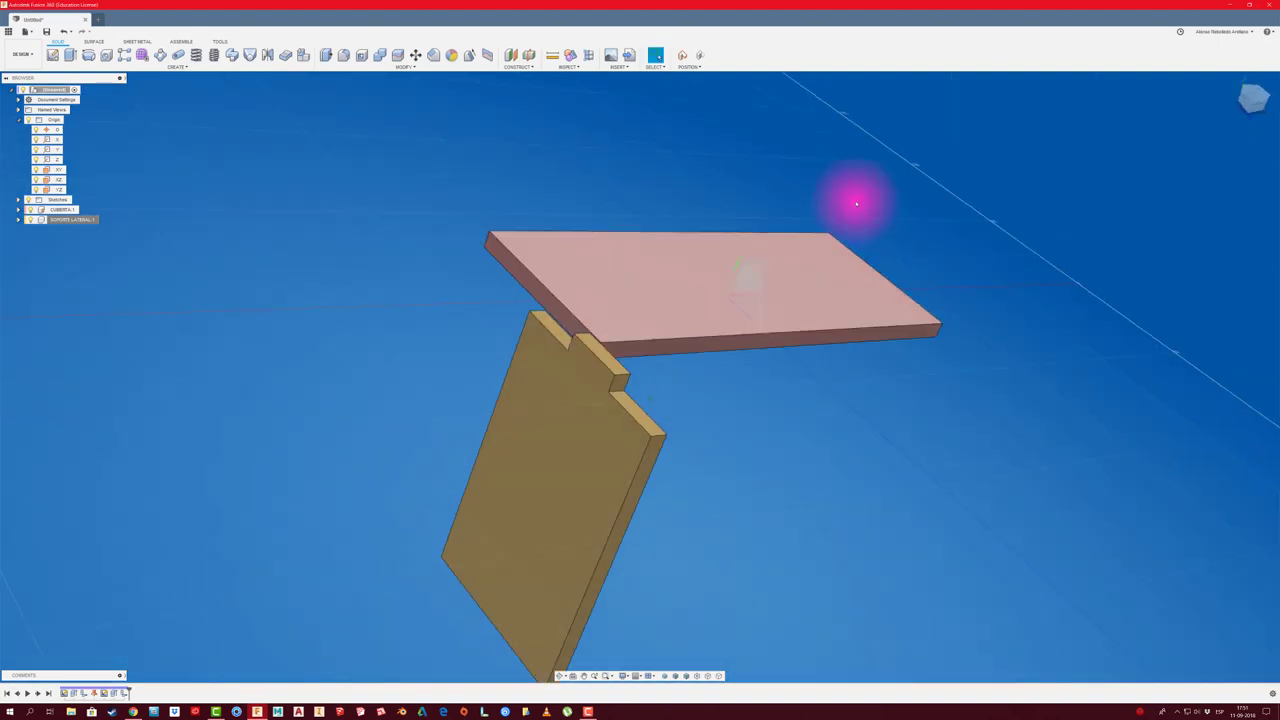
click(1251, 99)
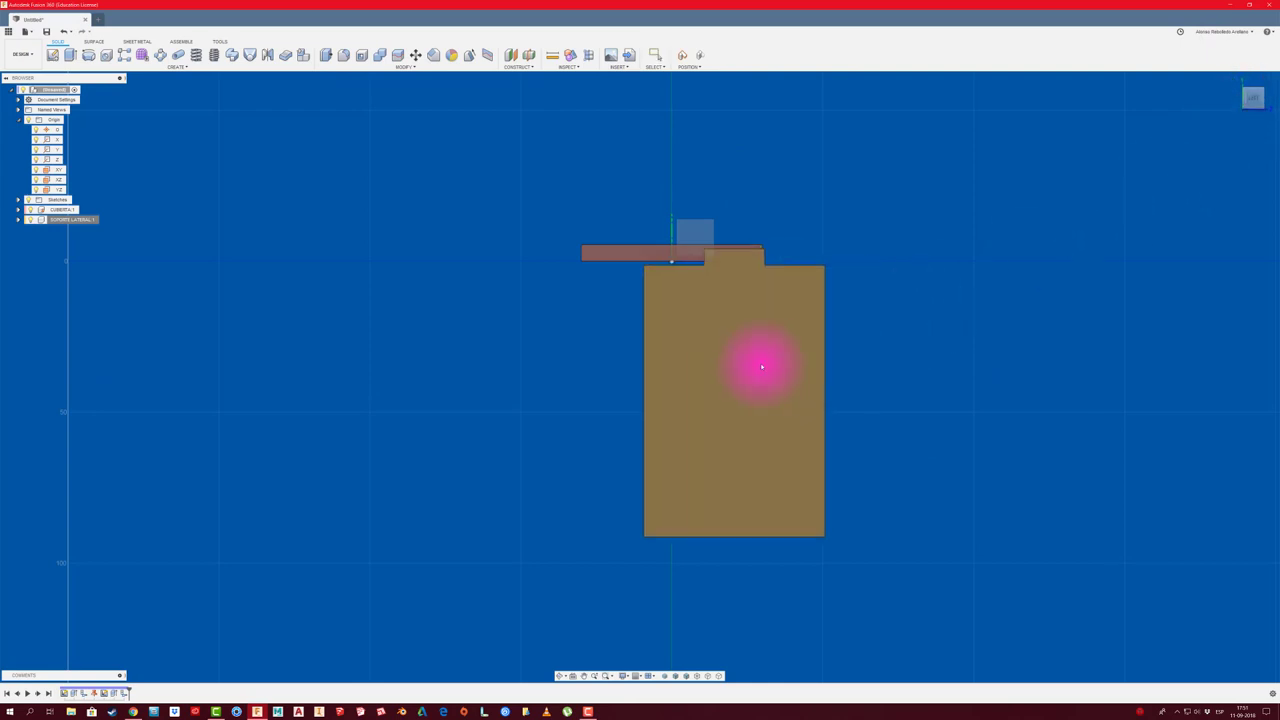
drag(761, 367, 716, 364)
mouse_move(717, 365)
shift+middle_down()
mouse_move(863, 326)
mouse_move(508, 302)
shift+middle_up()
scroll(508, 302, up, 1)
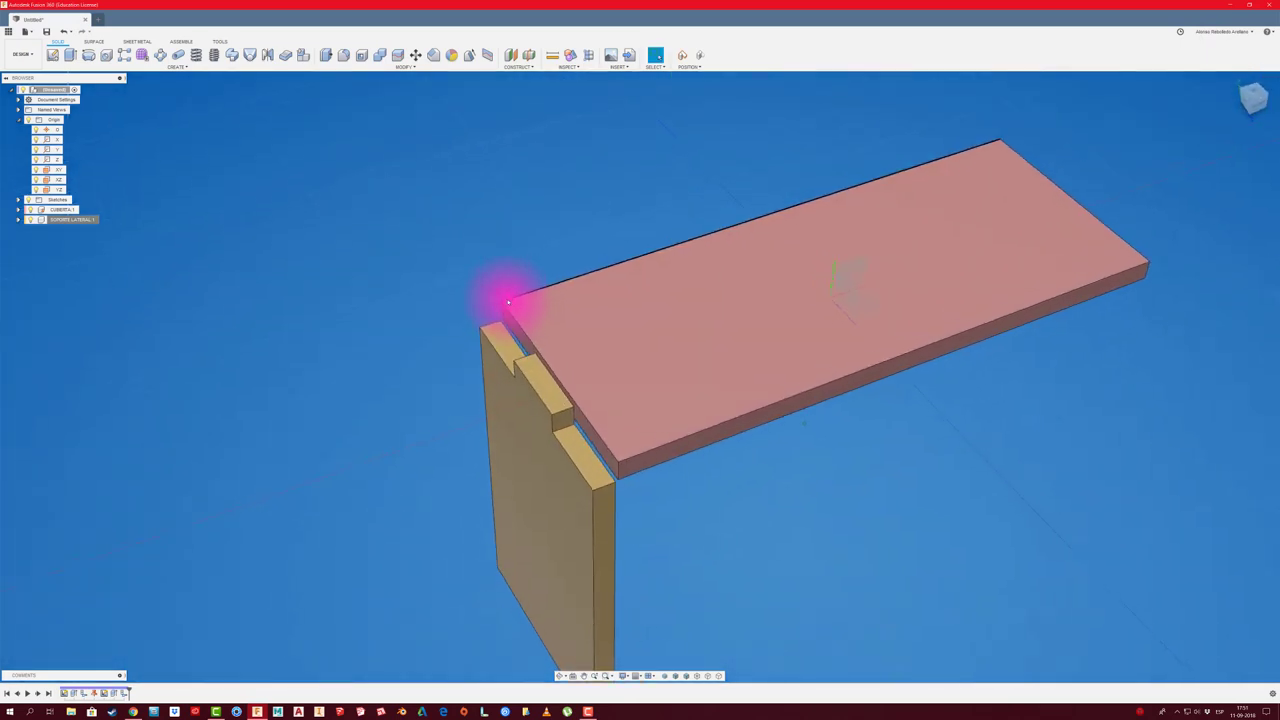
scroll(508, 302, up, 2)
scroll(508, 302, up, 1)
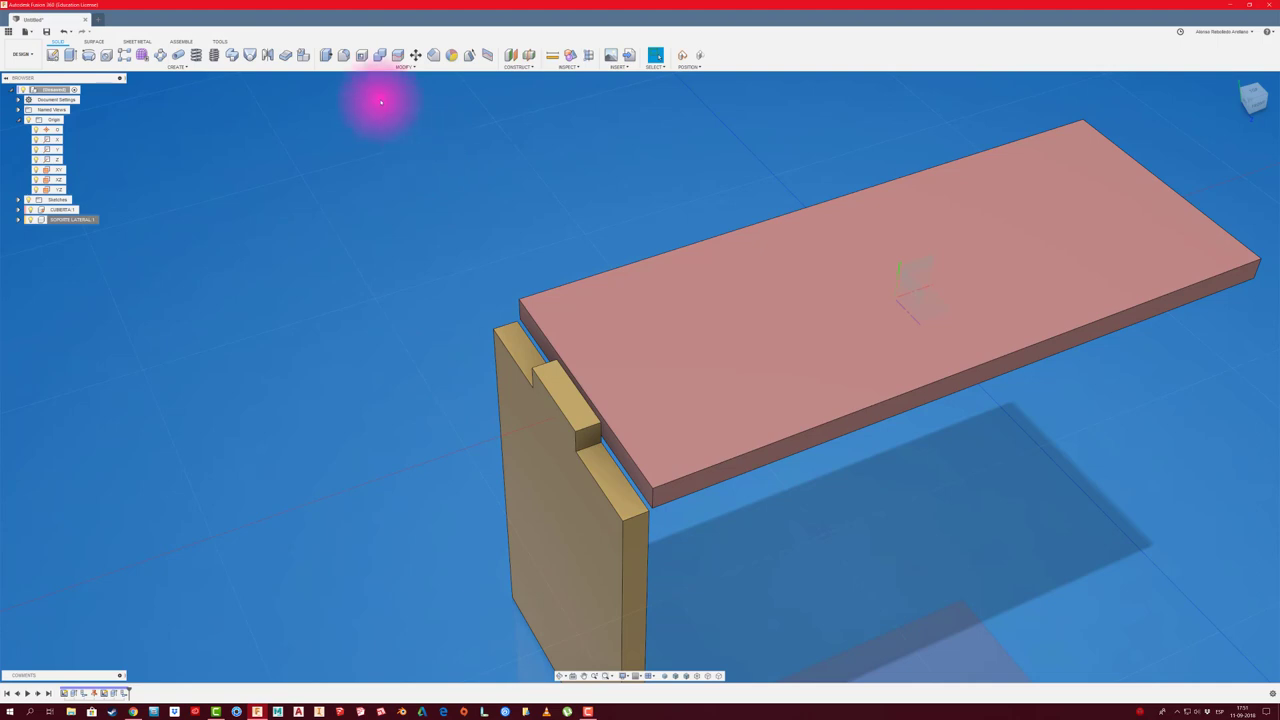
click(181, 41)
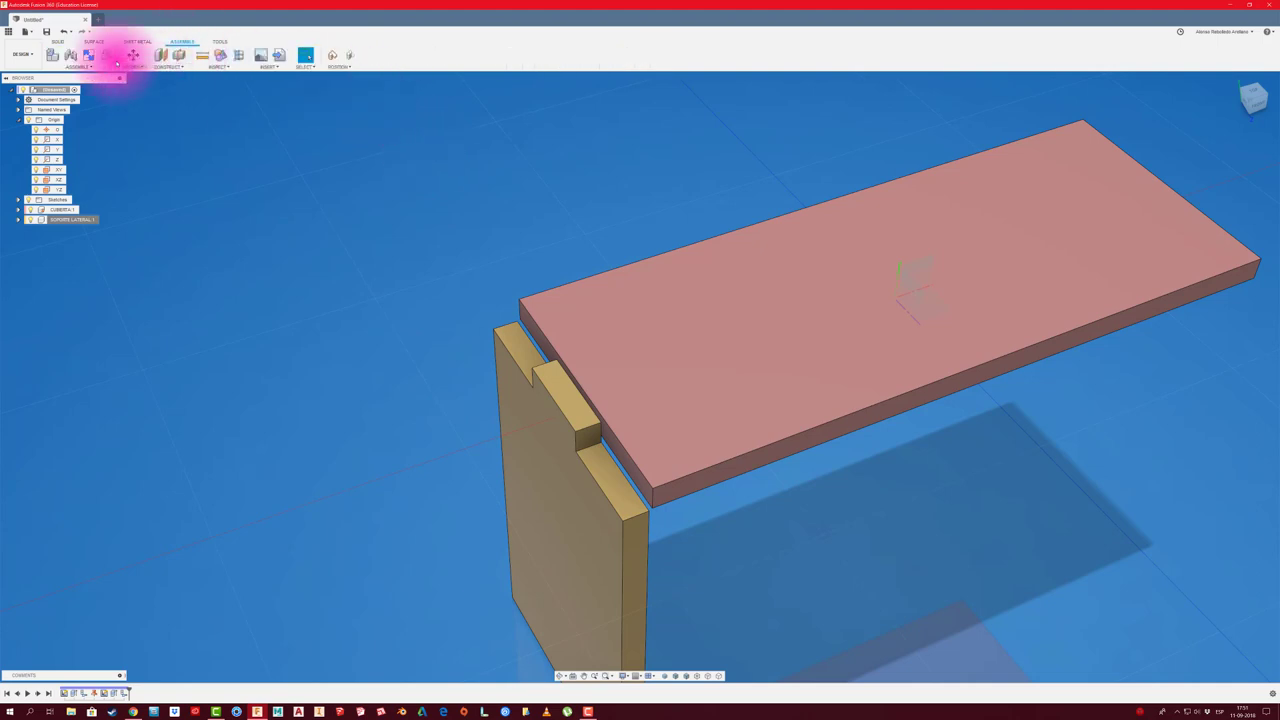
Begin a joint, choosing the side panel's tab and then the top plate as joint points
click(76, 66)
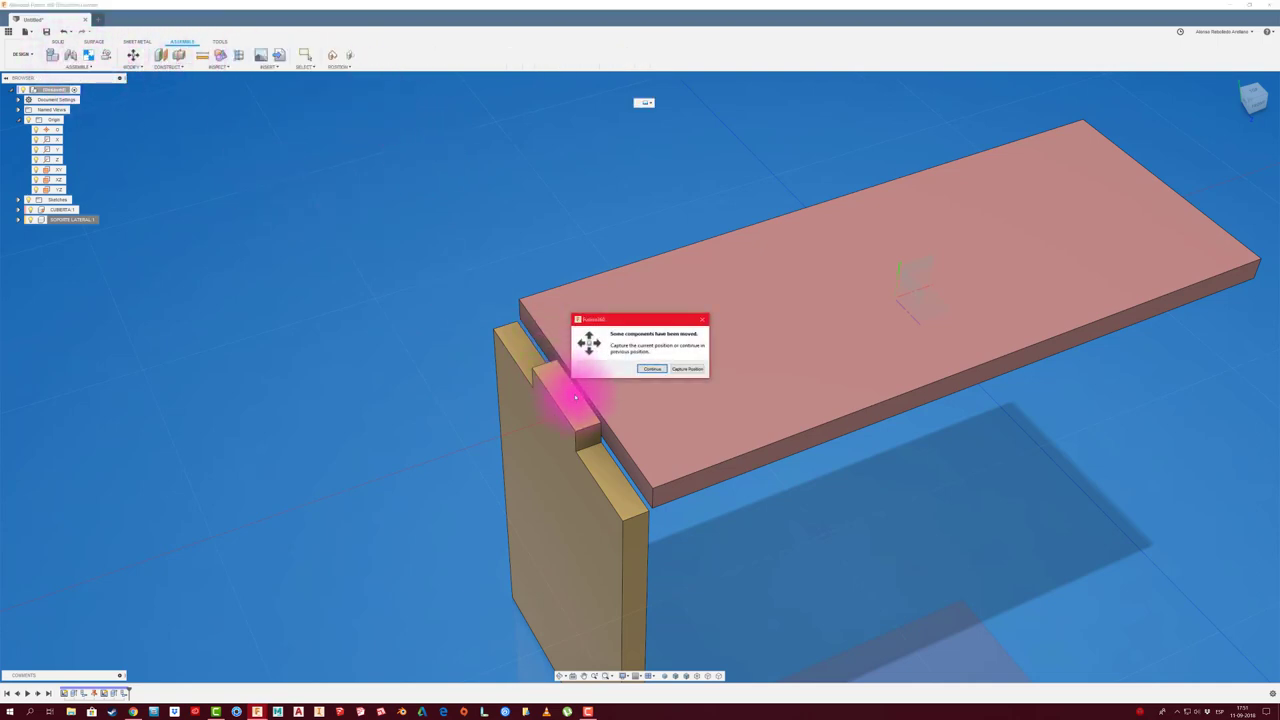
click(688, 369)
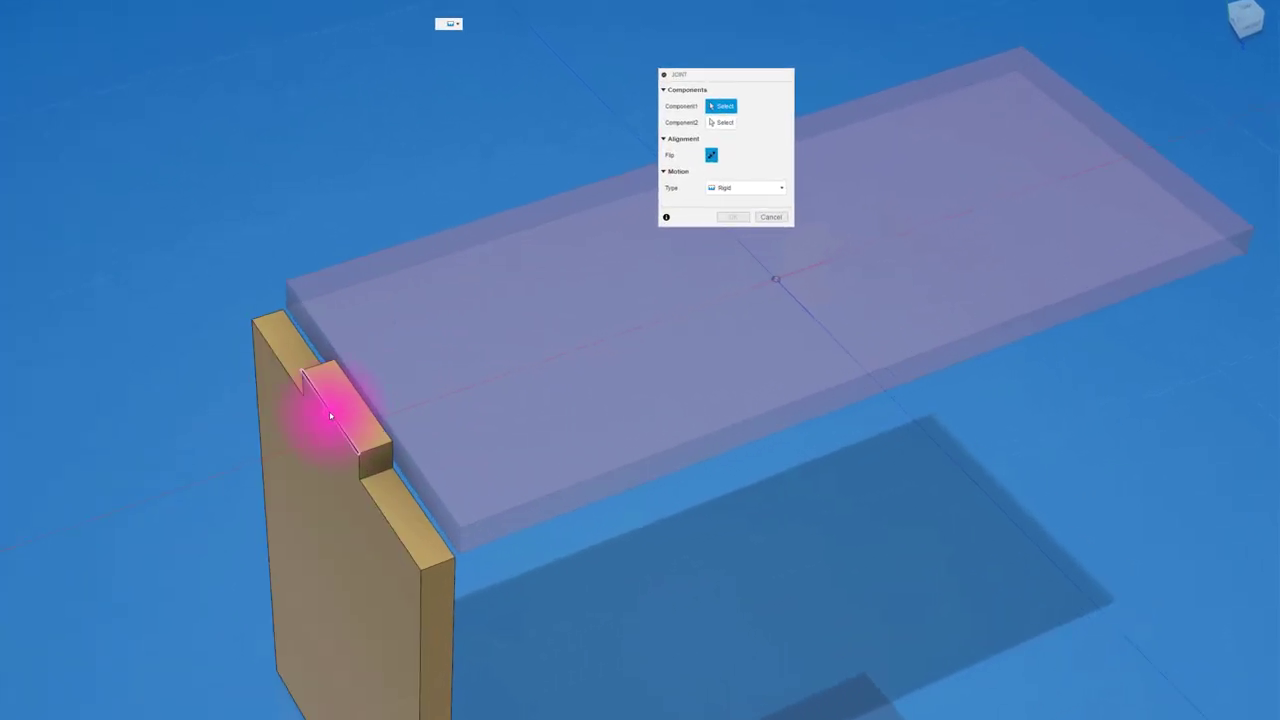
click(330, 412)
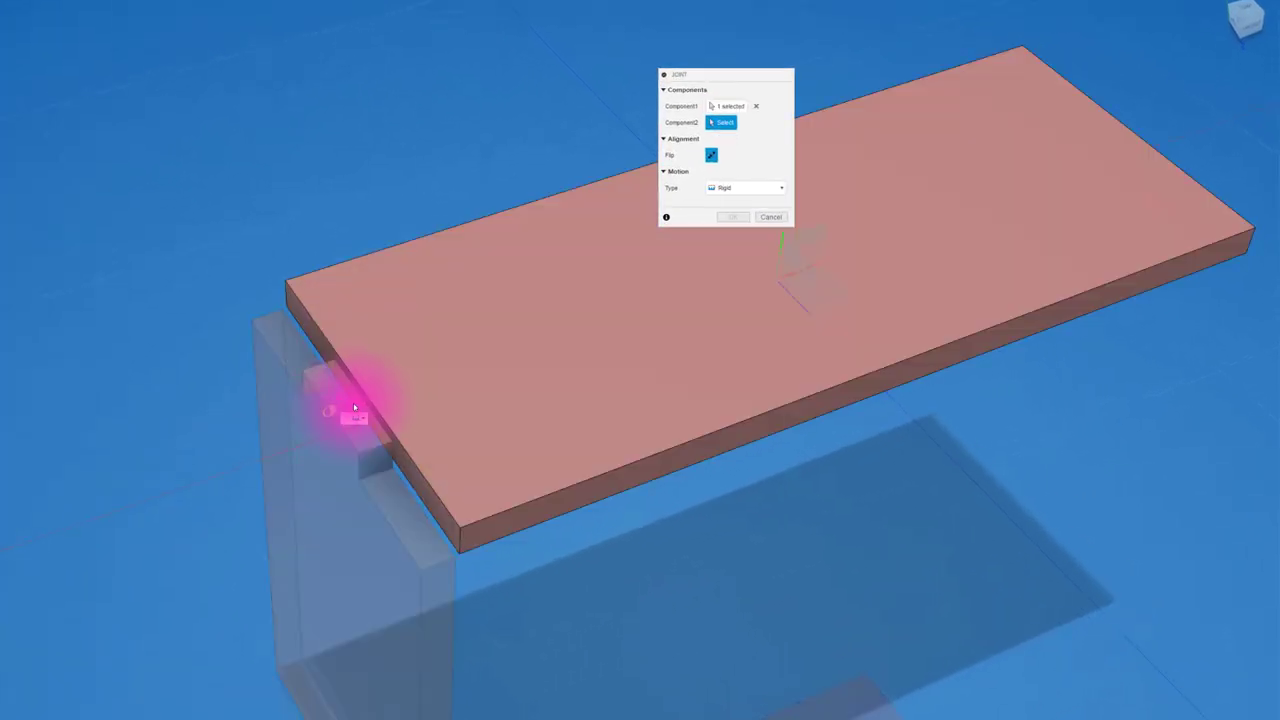
click(368, 400)
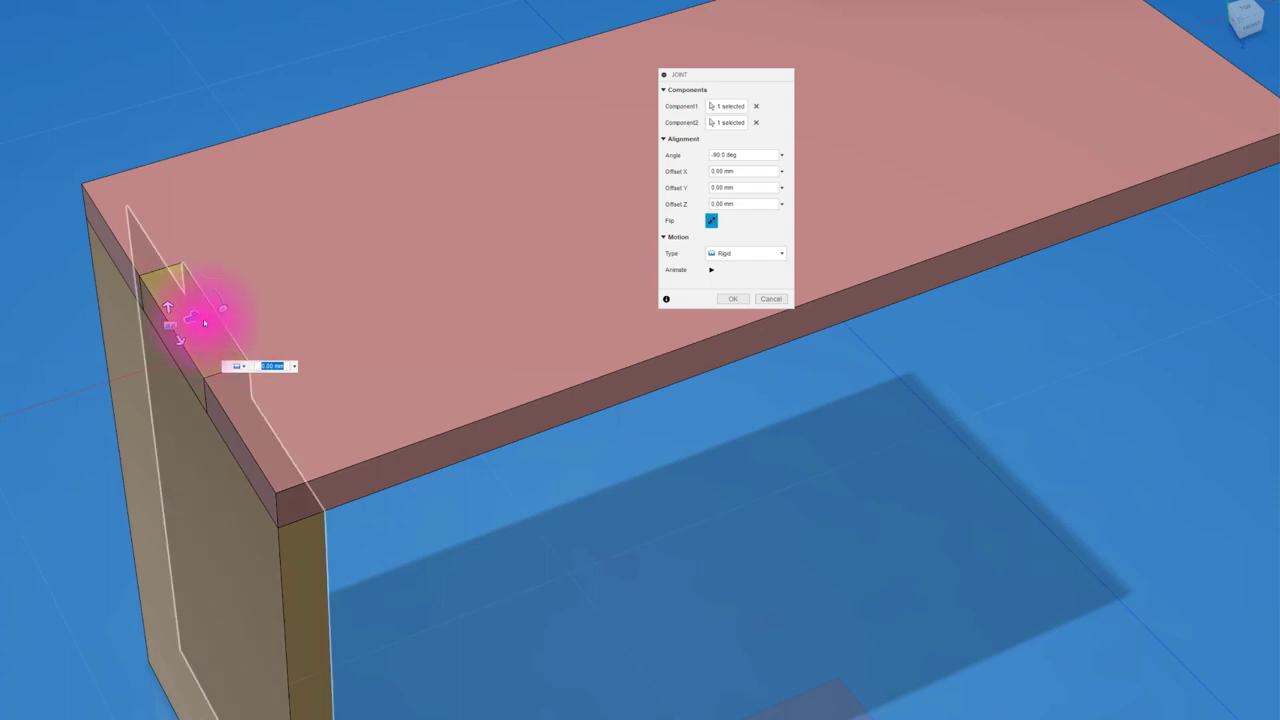
Keep the offsets at 0 mm with Rigid motion and confirm the joint
mouse_move(194, 318)
mouse_down()
mouse_move(274, 300)
mouse_move(214, 304)
mouse_up()
scroll(214, 305, up, 2)
scroll(214, 305, up, 2)
scroll(213, 310, up, 2)
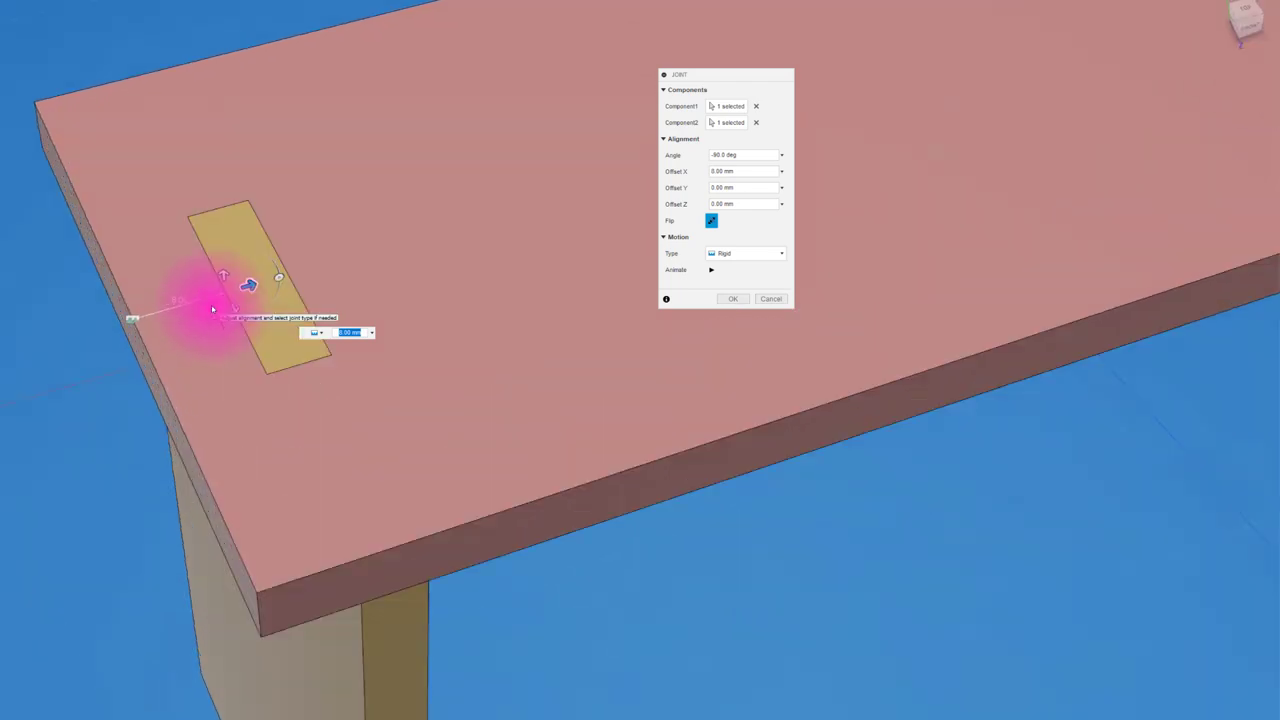
scroll(213, 310, up, 3)
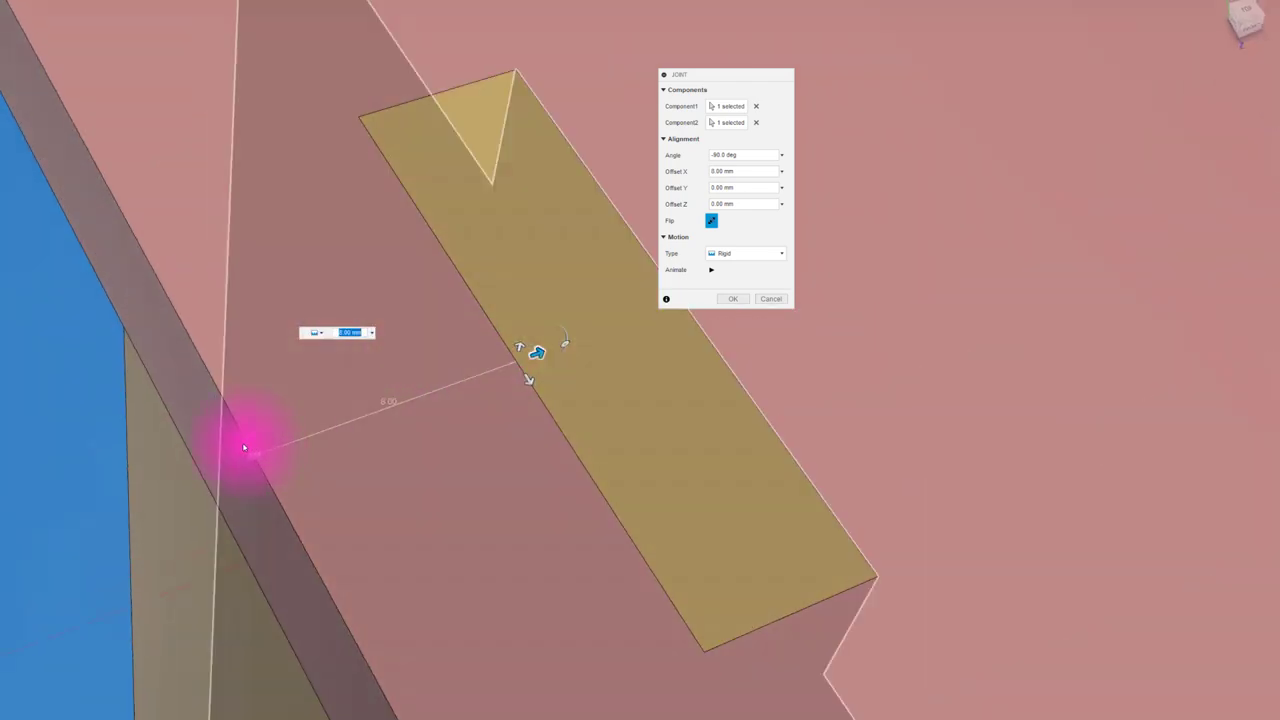
scroll(246, 443, down, 3)
scroll(126, 429, down, 4)
shift+middle_drag(130, 430, 660, 355)
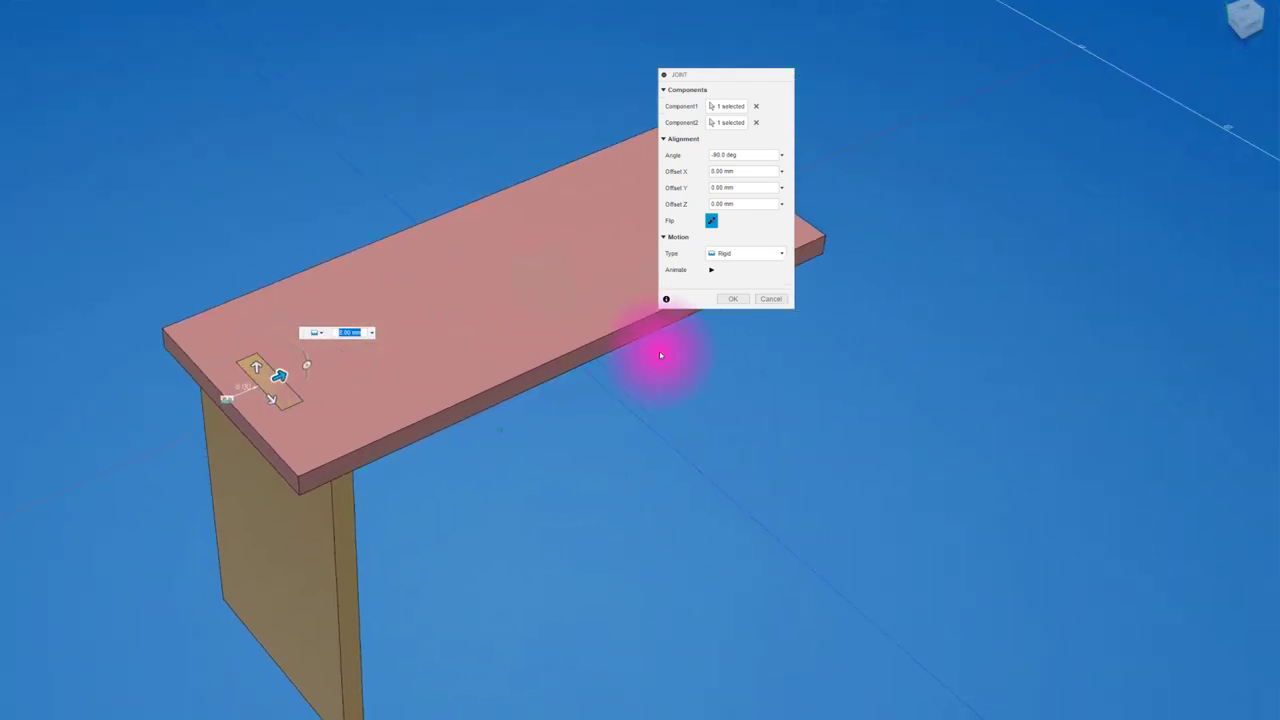
click(733, 298)
mouse_move(487, 478)
shift+middle_down()
mouse_move(466, 285)
mouse_move(486, 329)
shift+middle_up()
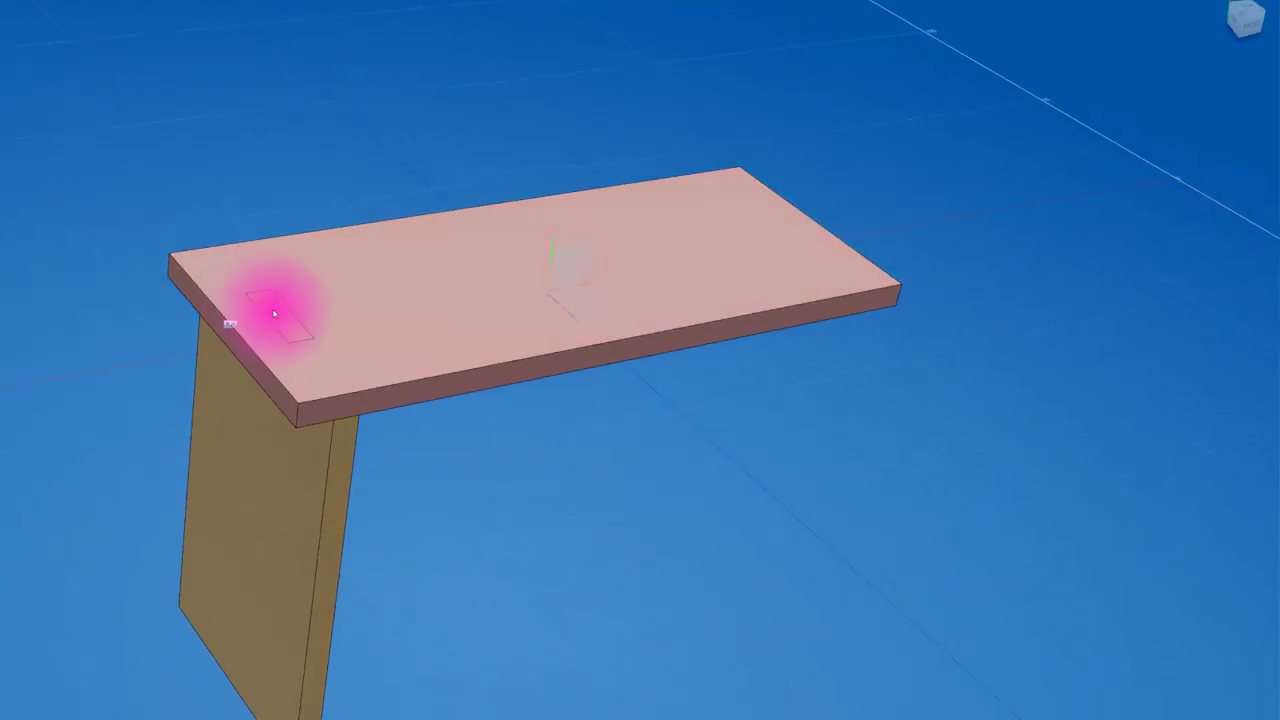
drag(270, 300, 298, 347)
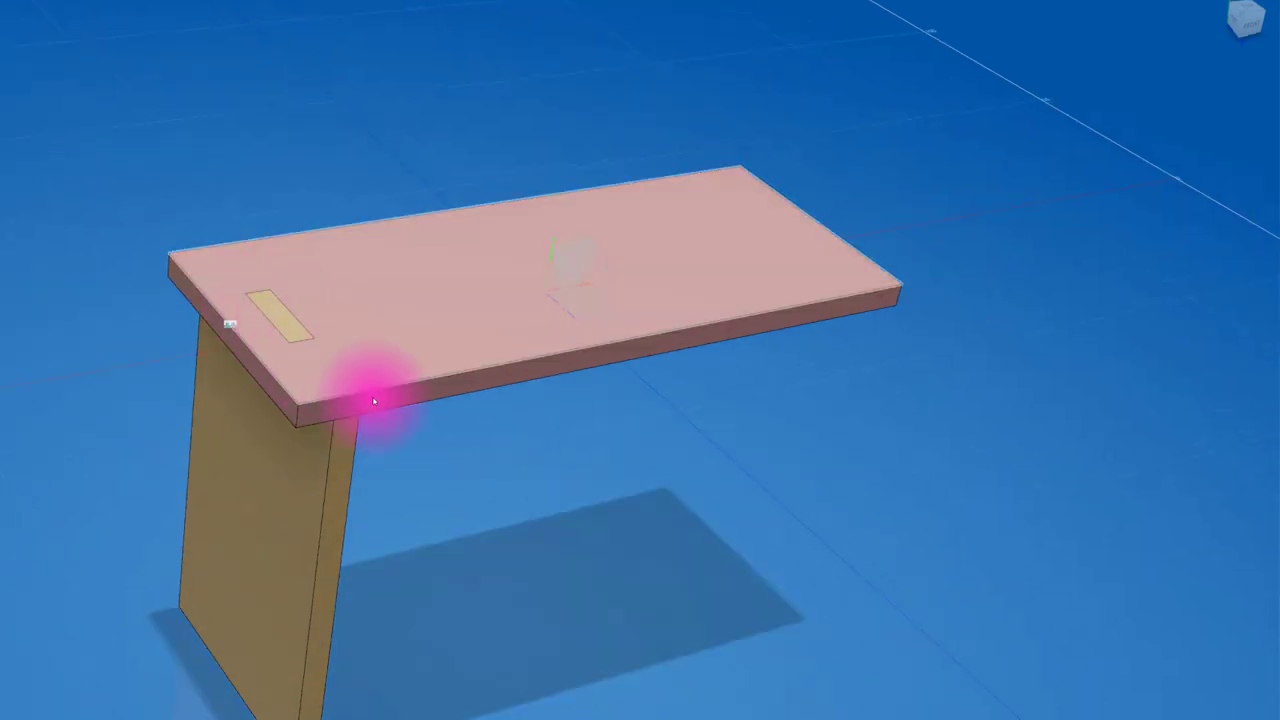
shift+middle_drag(371, 391, 509, 443)
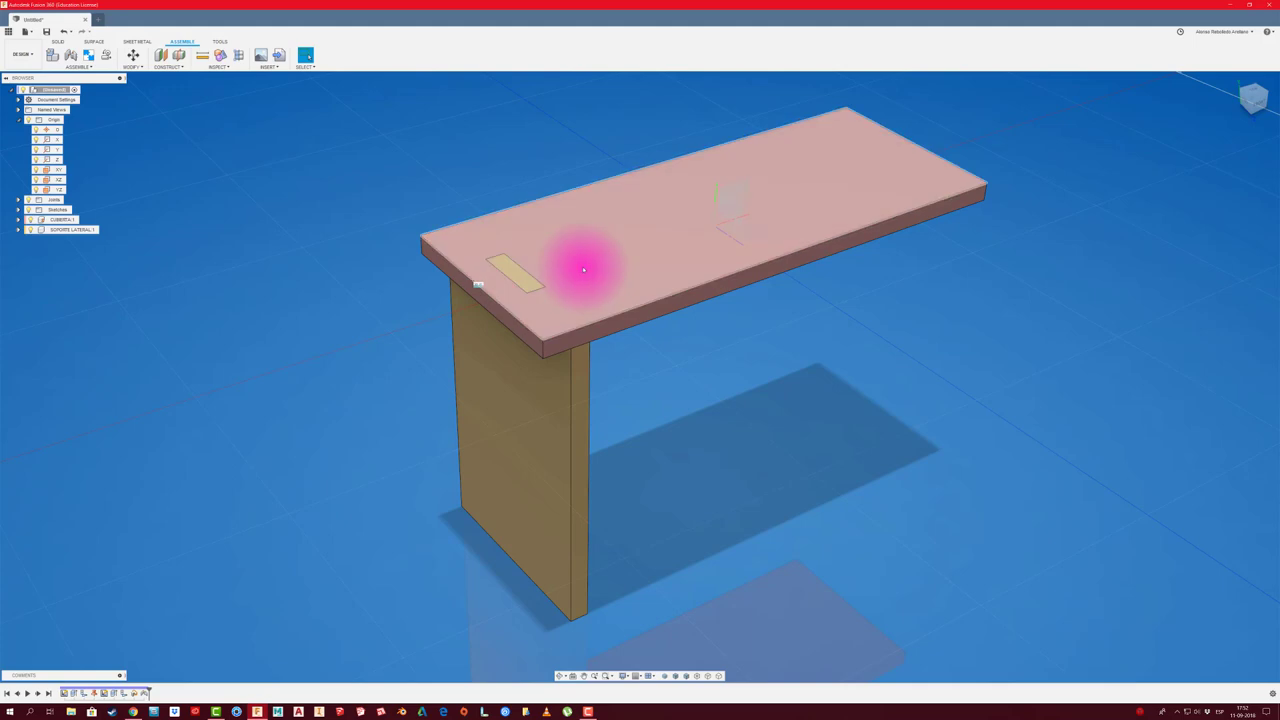
click(85, 220)
scroll(436, 214, up, 2)
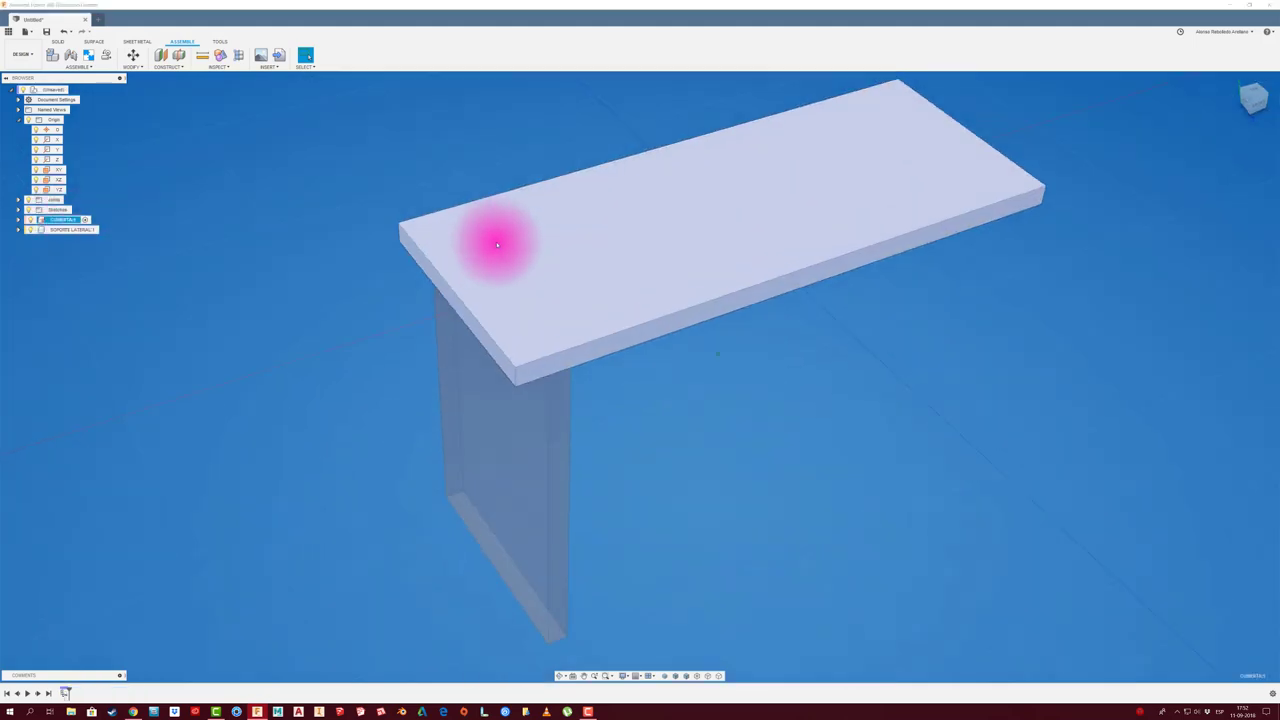
scroll(494, 243, up, 2)
scroll(449, 254, up, 1)
scroll(437, 277, up, 2)
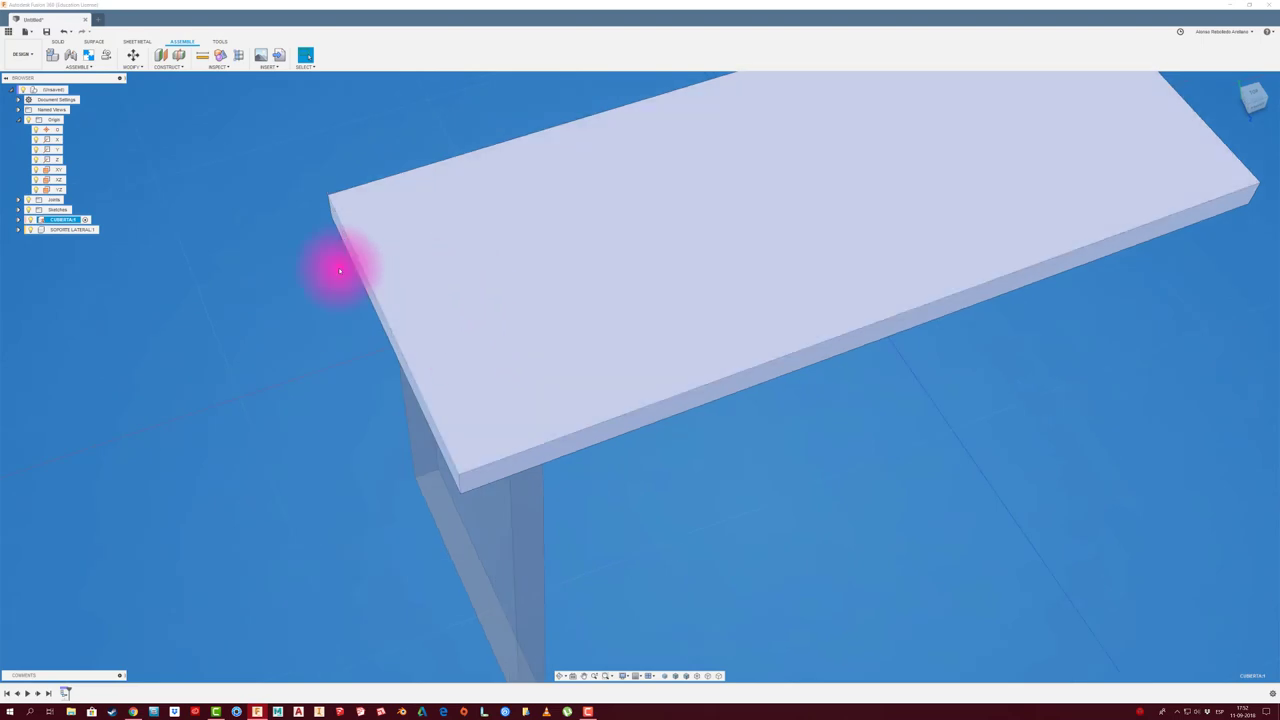
scroll(263, 250, down, 3)
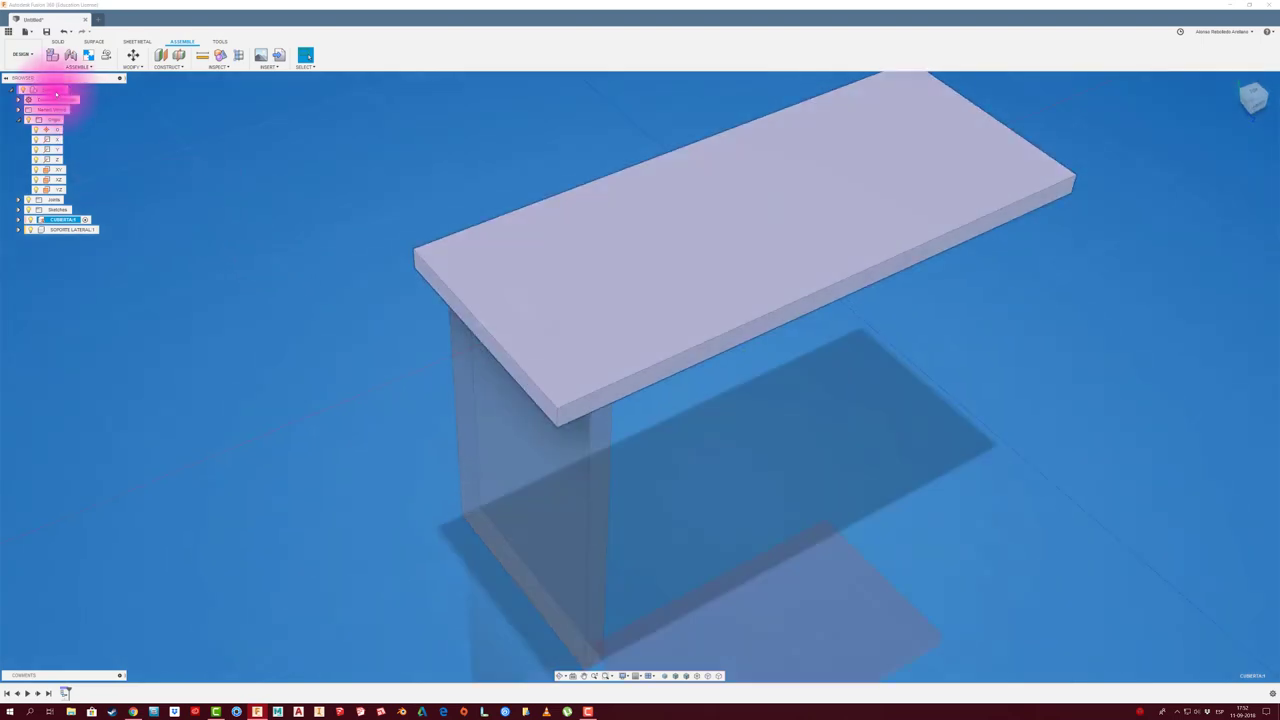
click(74, 89)
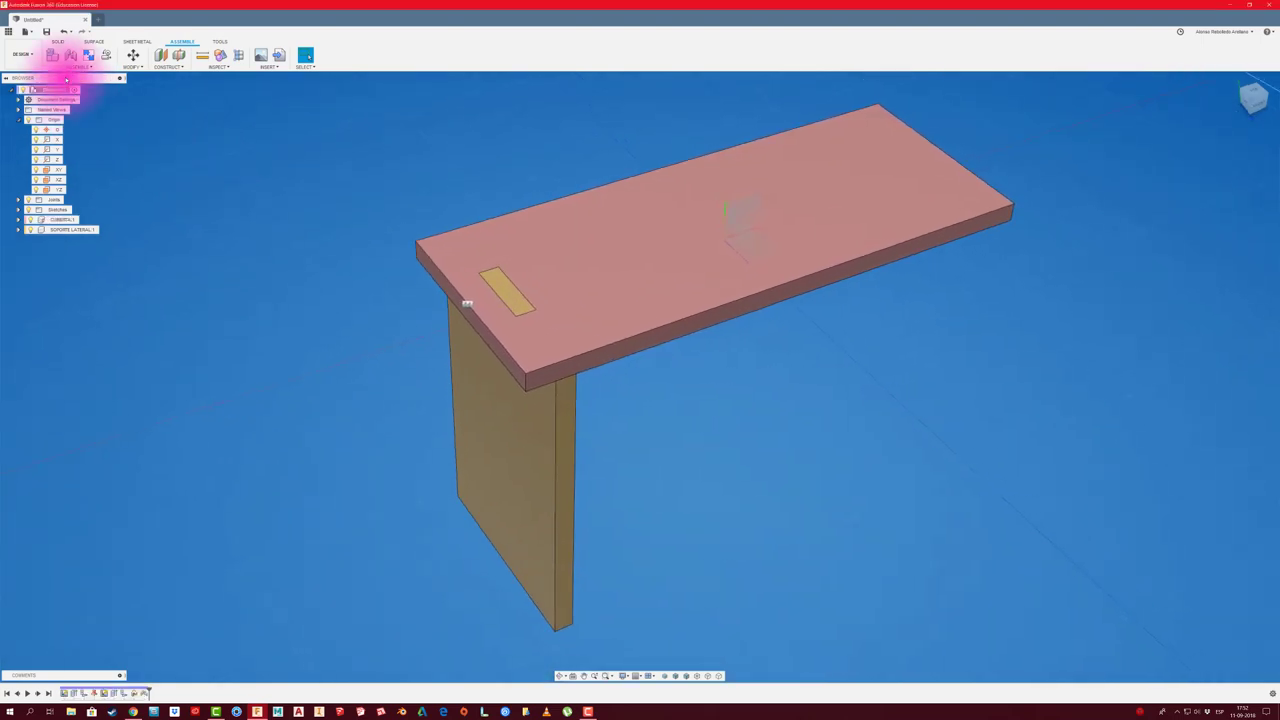
Start a Combine with the CUBIERTA top plate as target and the SOPORTE LATERAL panel as tool
click(57, 41)
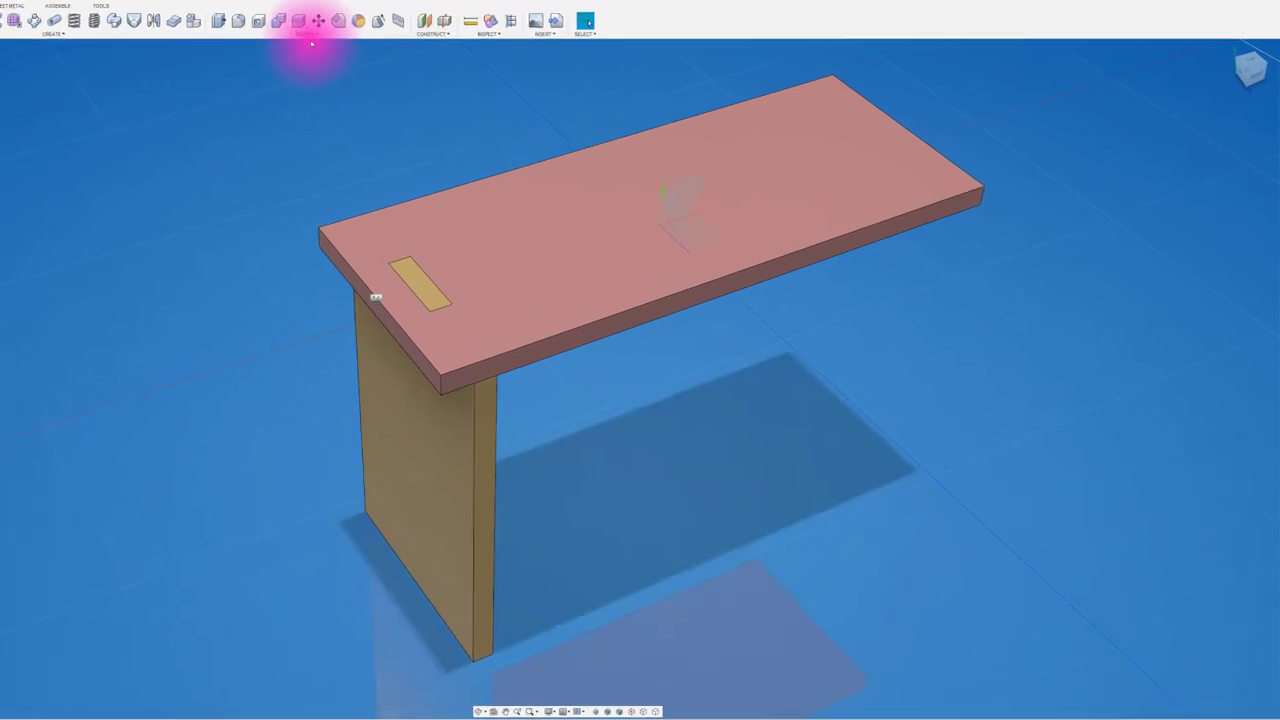
click(289, 28)
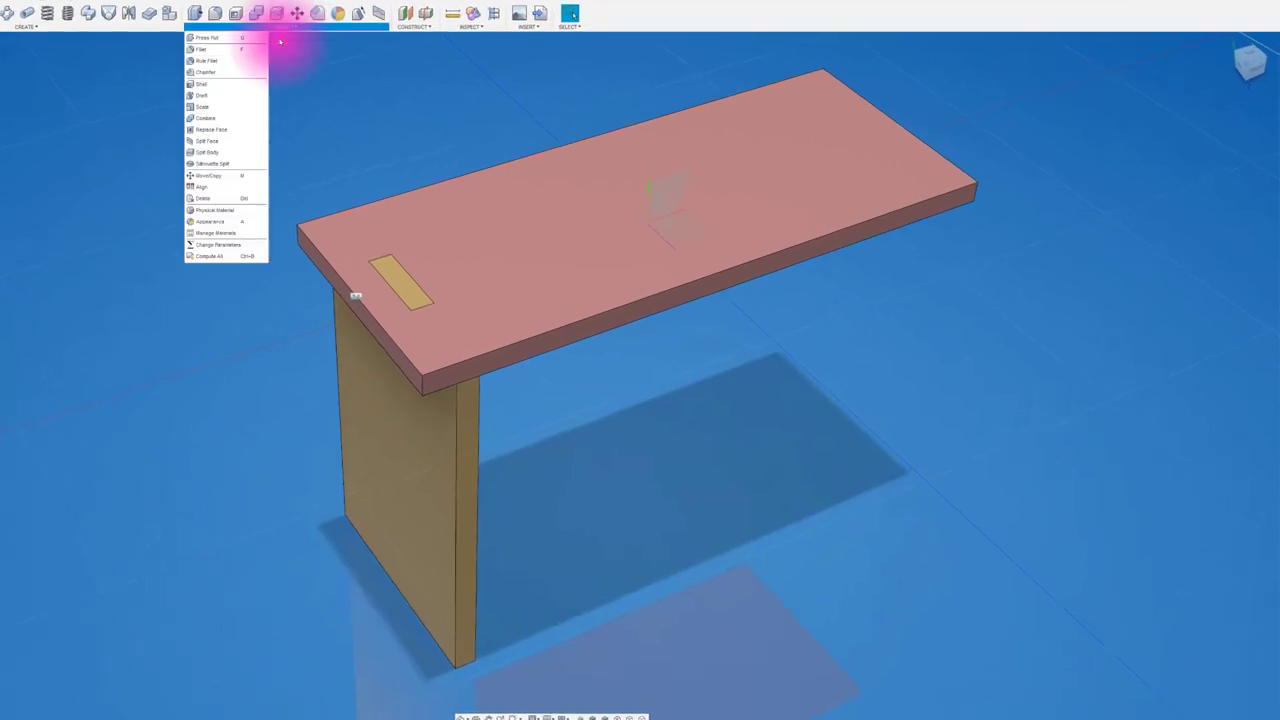
click(222, 119)
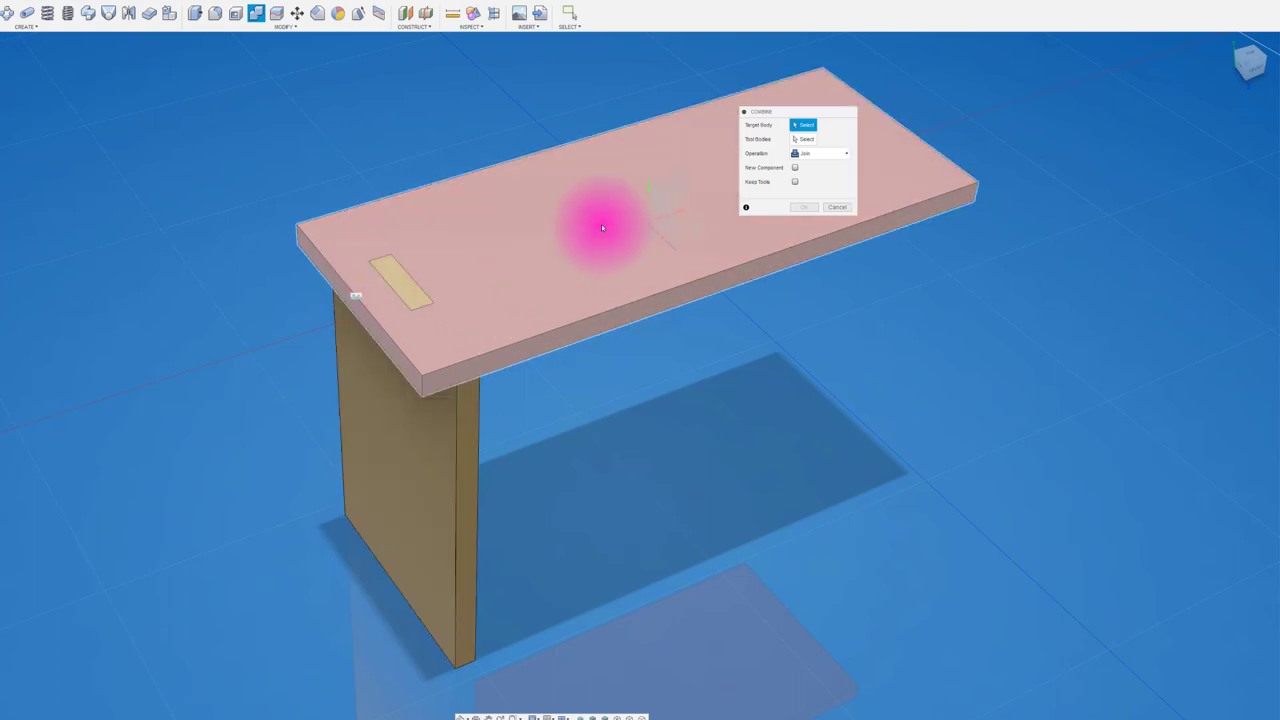
click(585, 221)
click(418, 428)
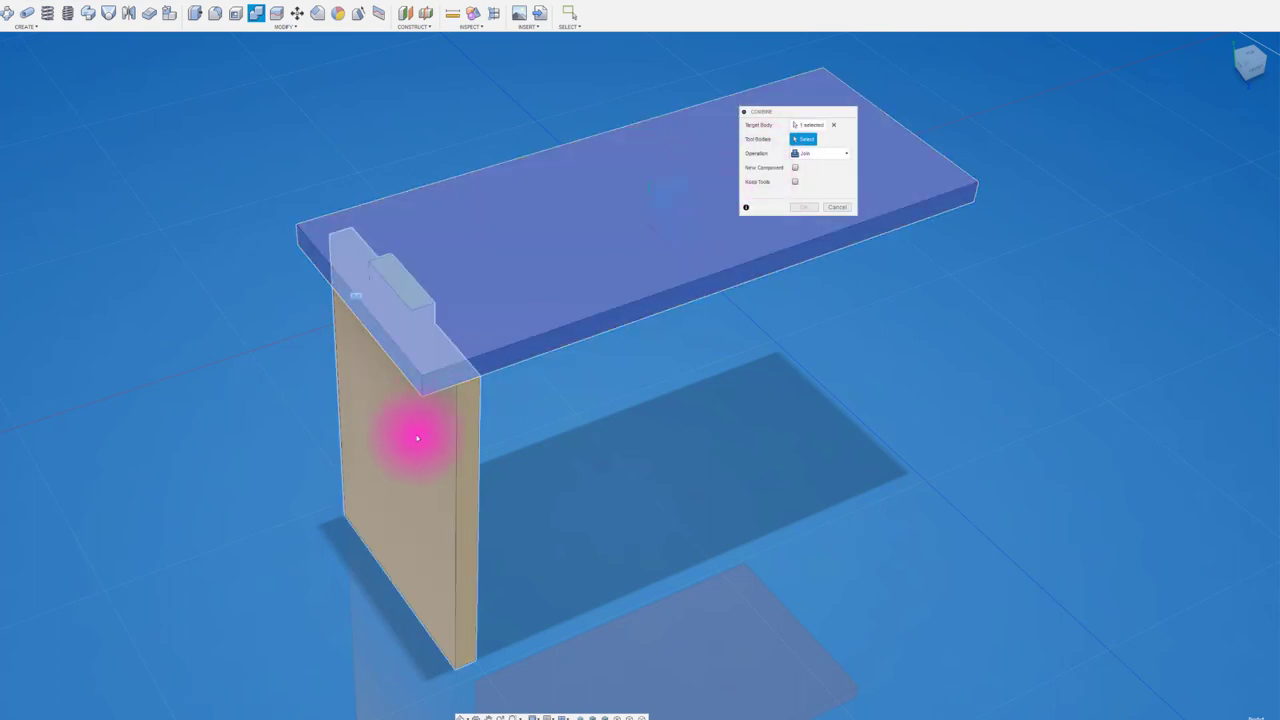
click(417, 438)
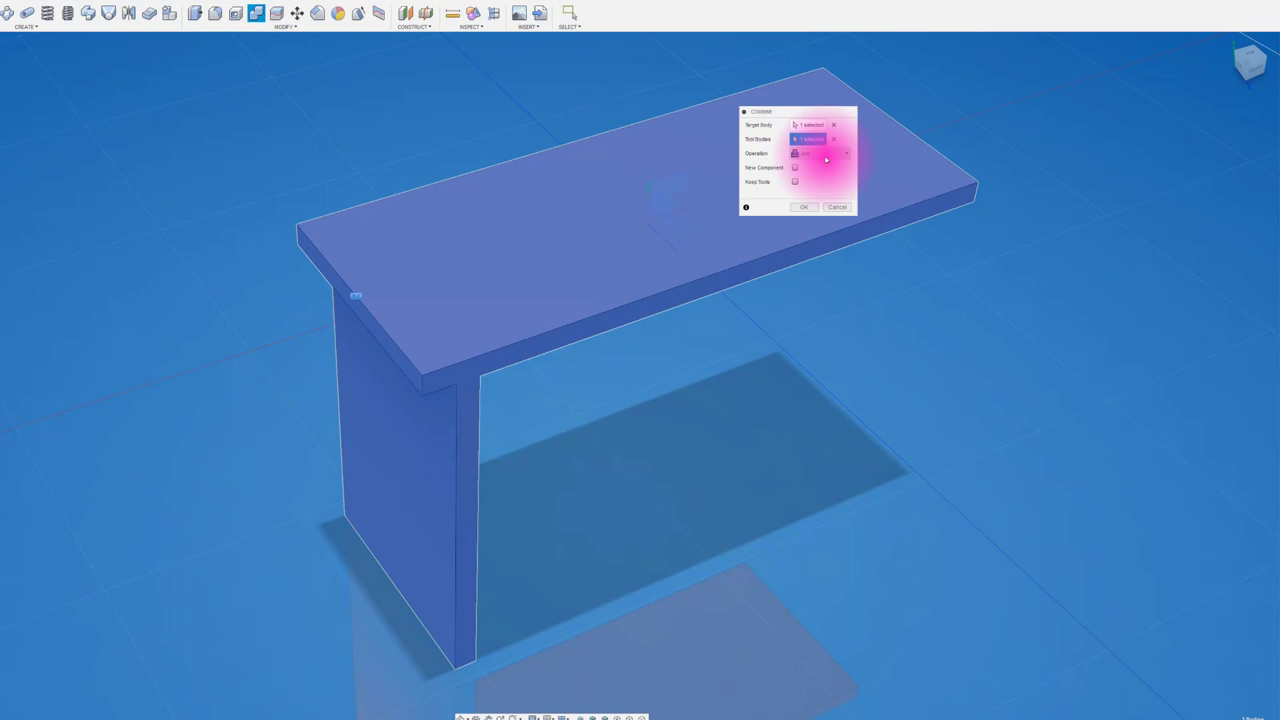
Set the Combine operation to Cut with Keep Tools on, and apply it to slot the top
click(825, 155)
click(818, 178)
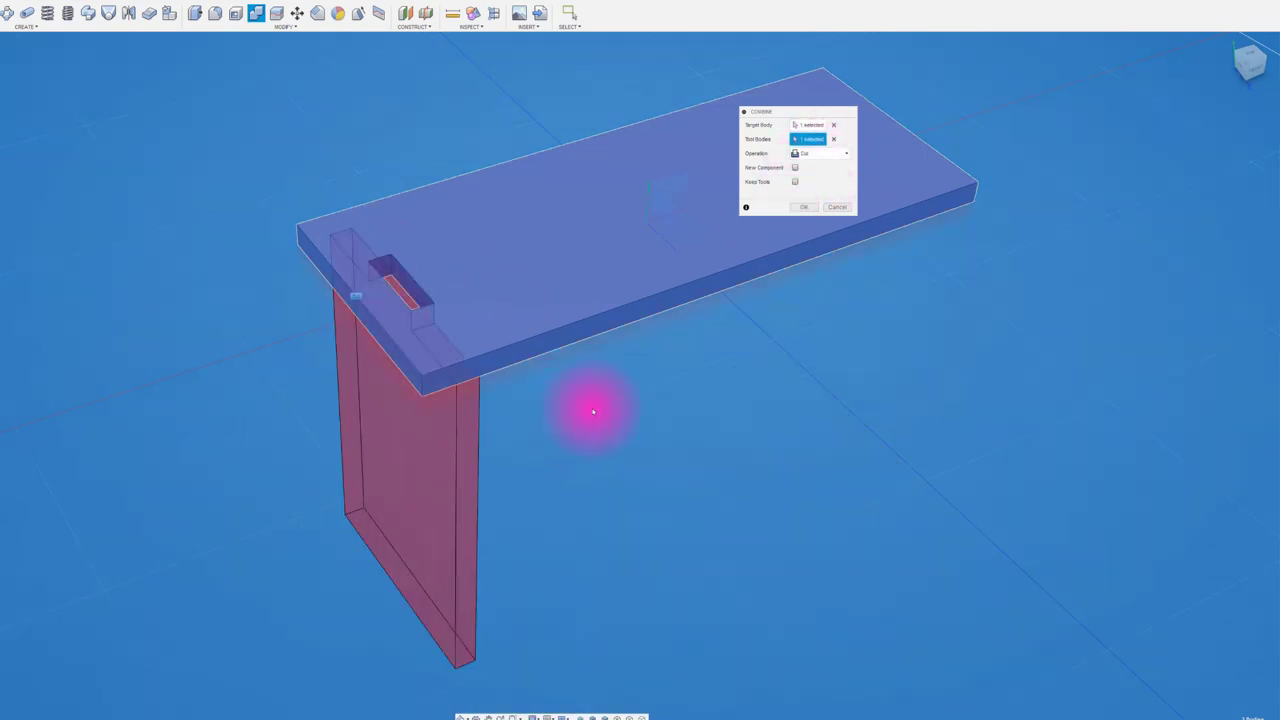
shift+middle_drag(592, 410, 612, 400)
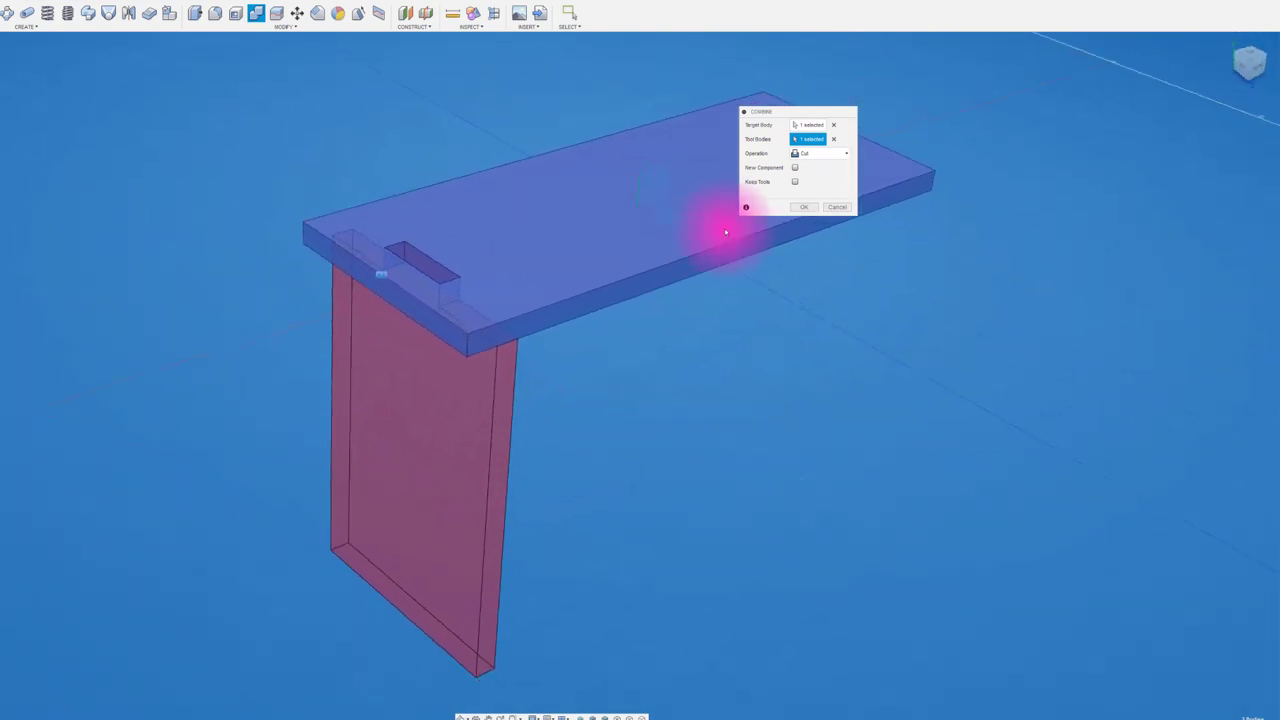
click(796, 168)
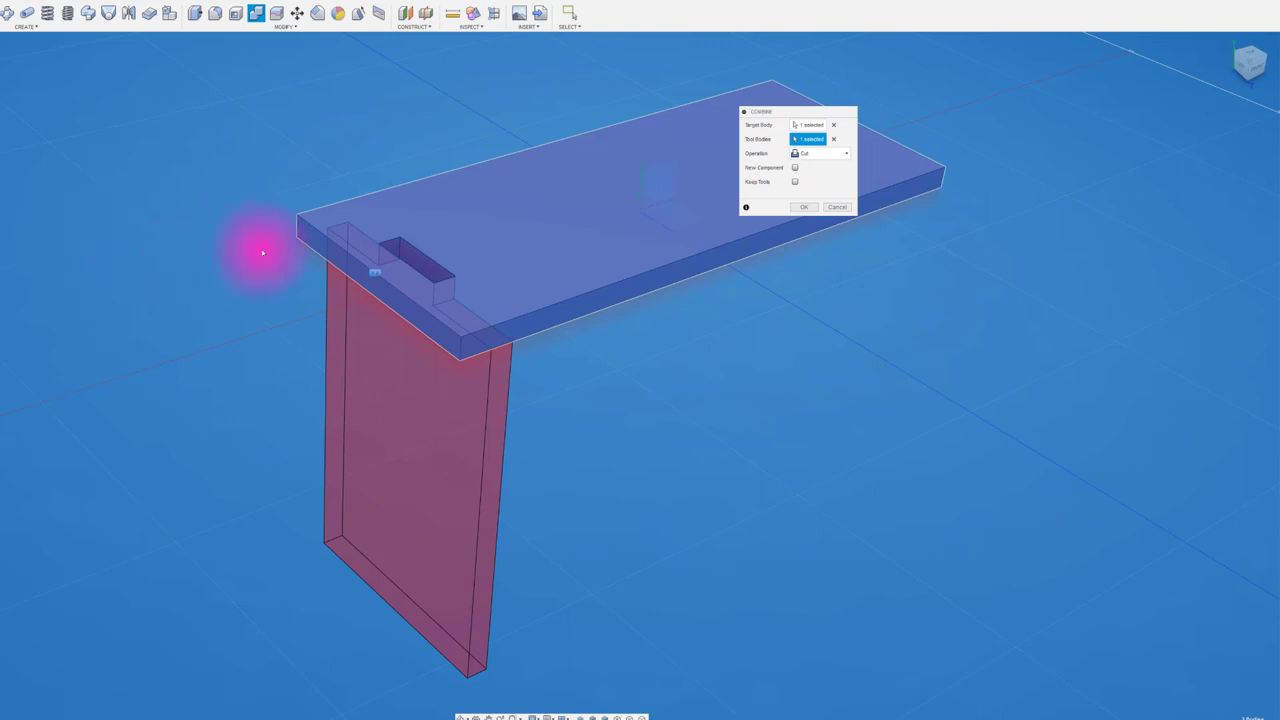
click(804, 206)
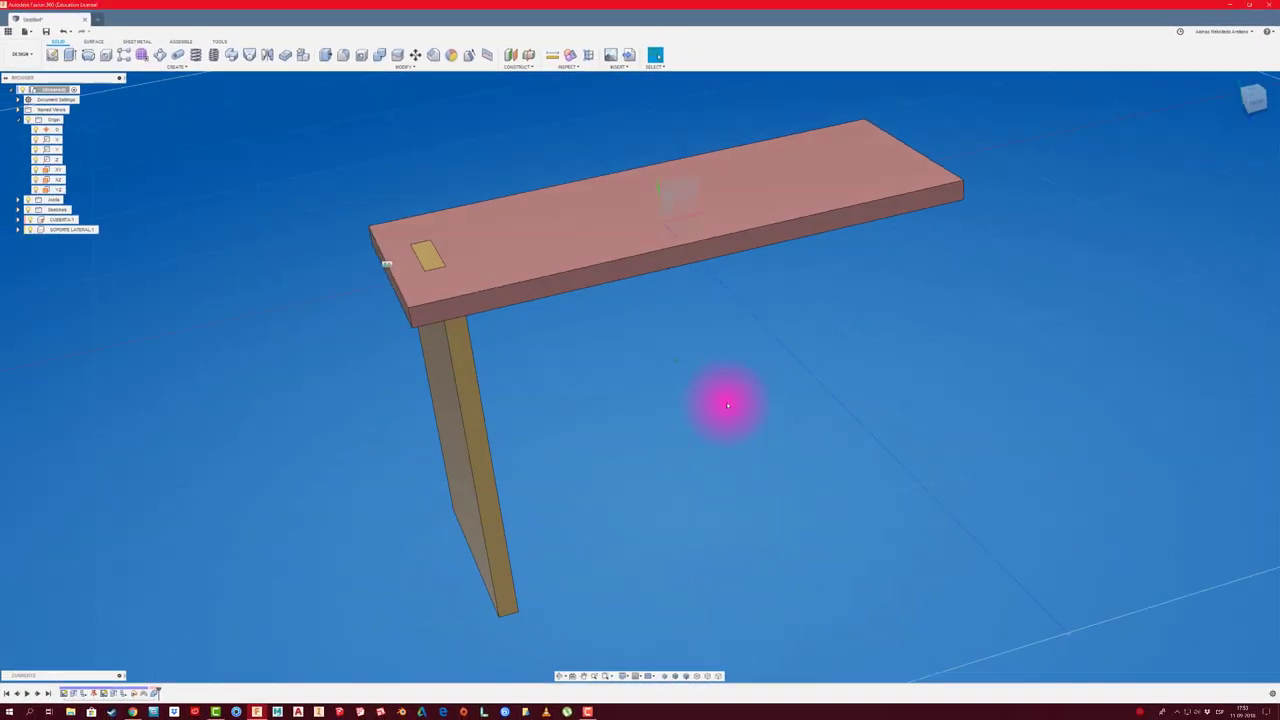
mouse_move(685, 408)
shift+middle_down()
mouse_move(637, 330)
mouse_move(517, 237)
mouse_move(353, 304)
shift+middle_up()
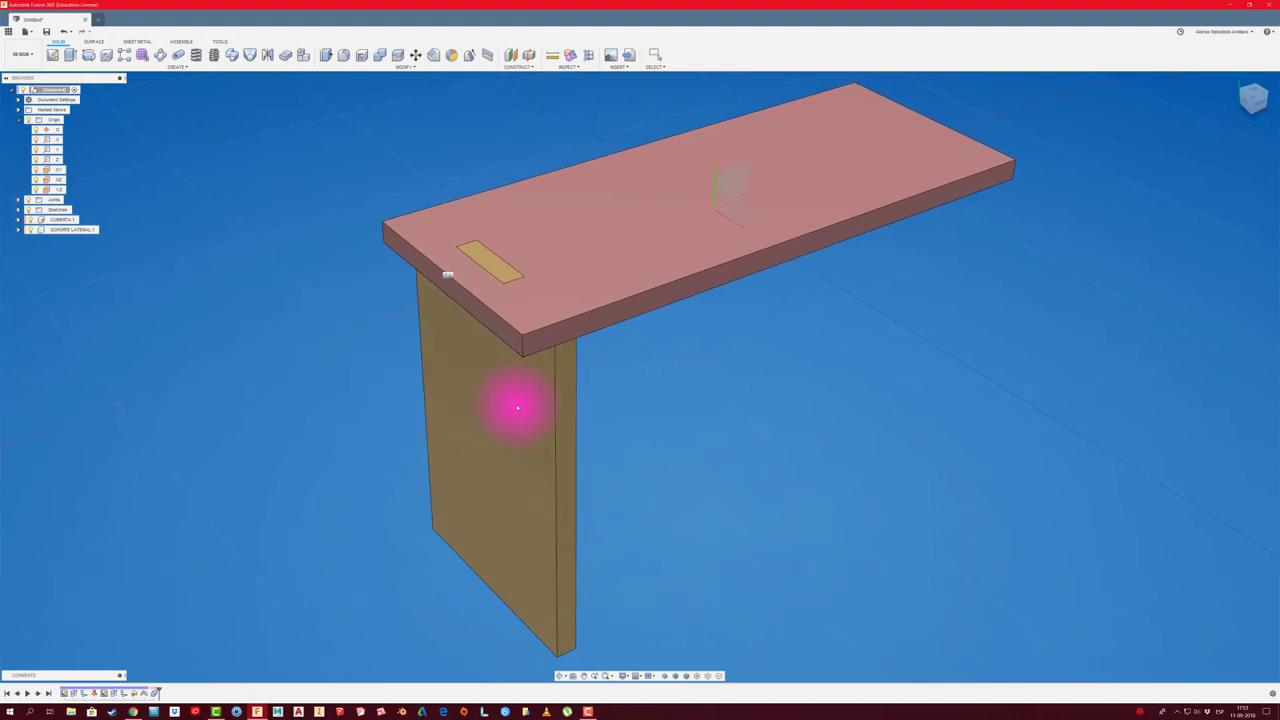
scroll(449, 270, up, 3)
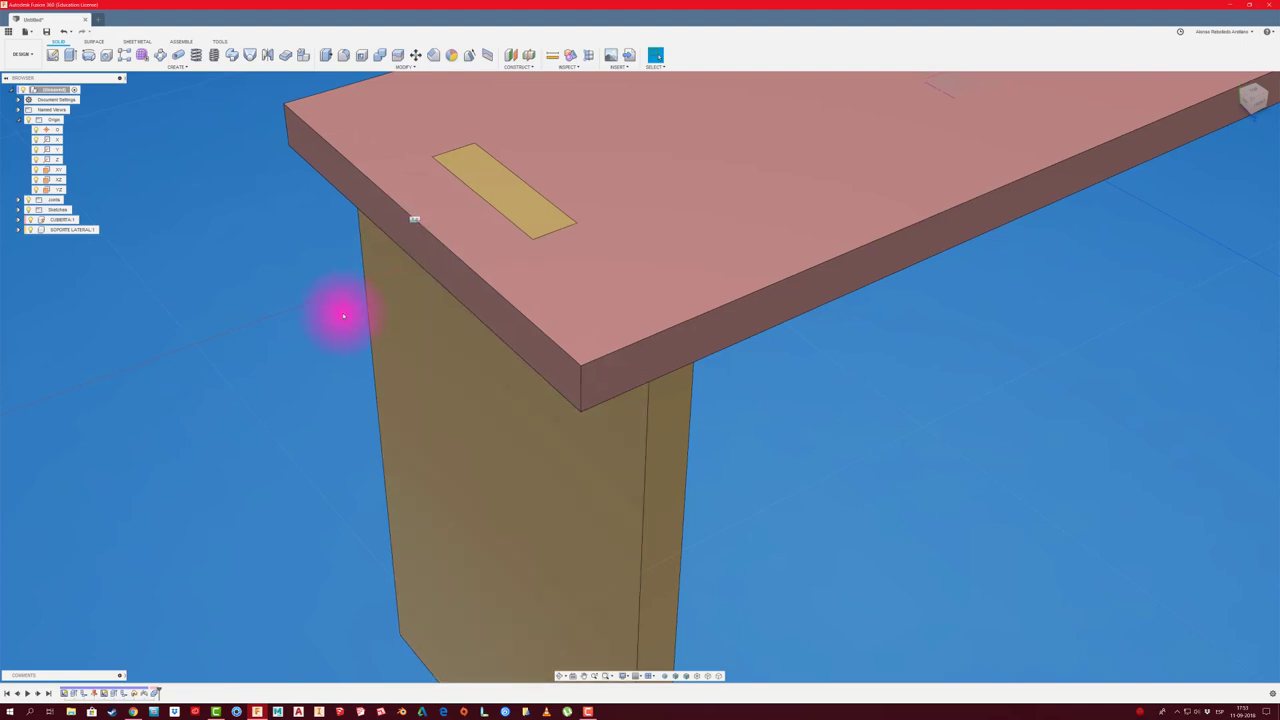
scroll(343, 316, down, 5)
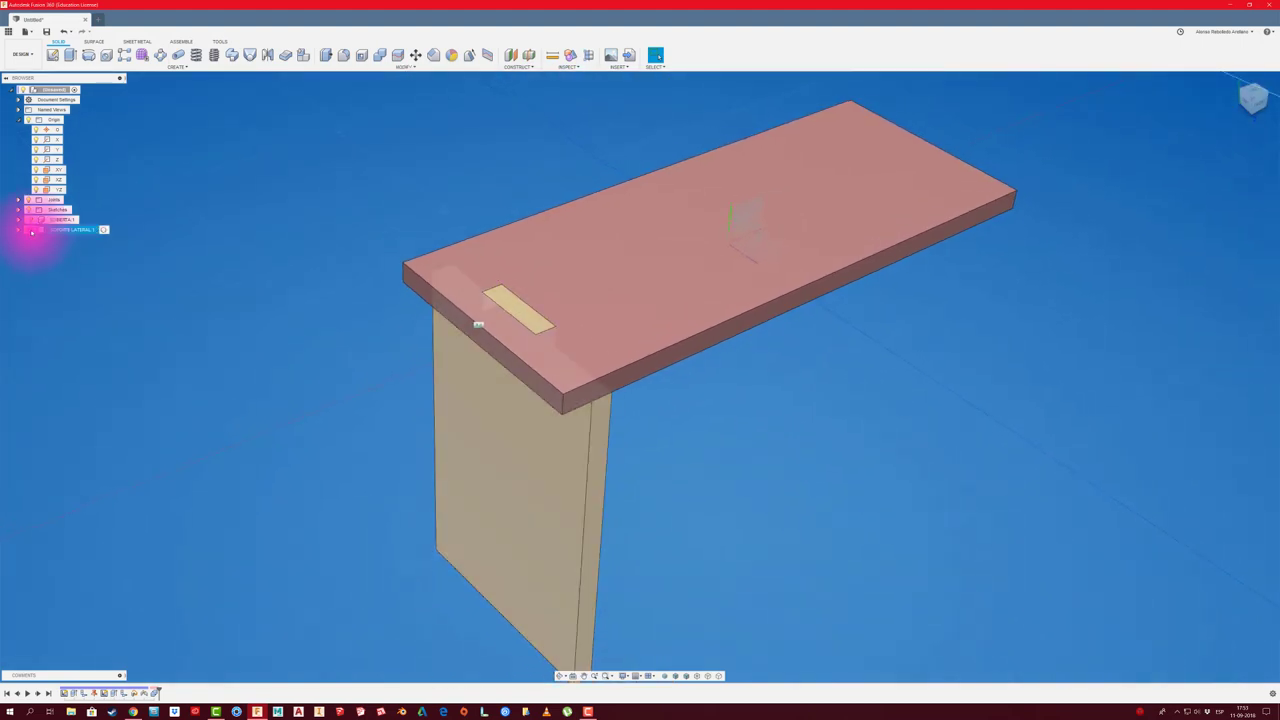
click(31, 230)
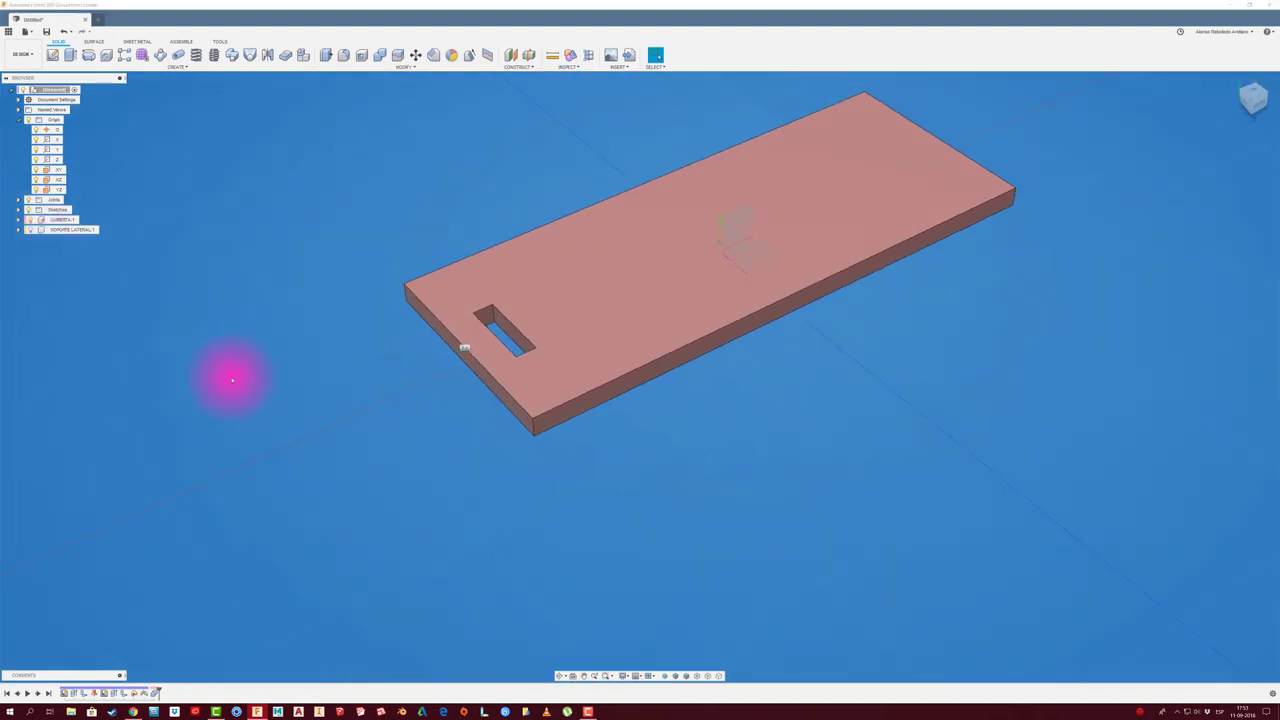
click(31, 230)
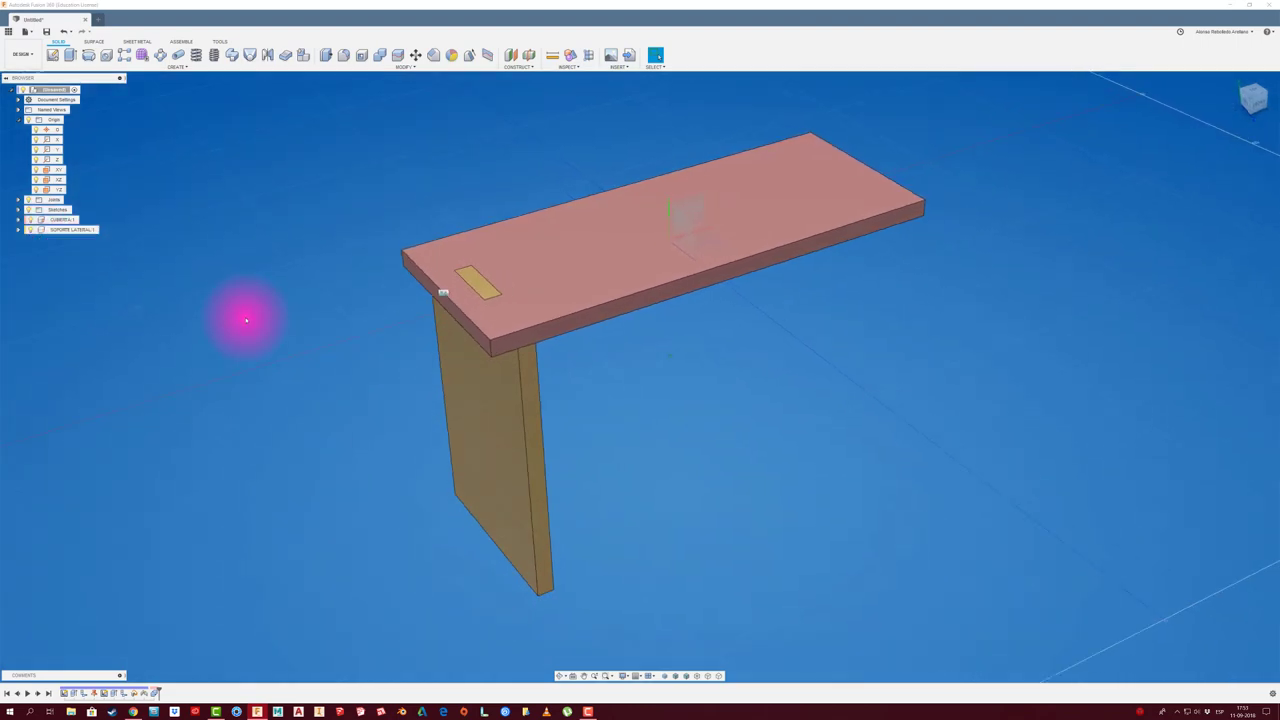
shift+middle_drag(246, 320, 437, 343)
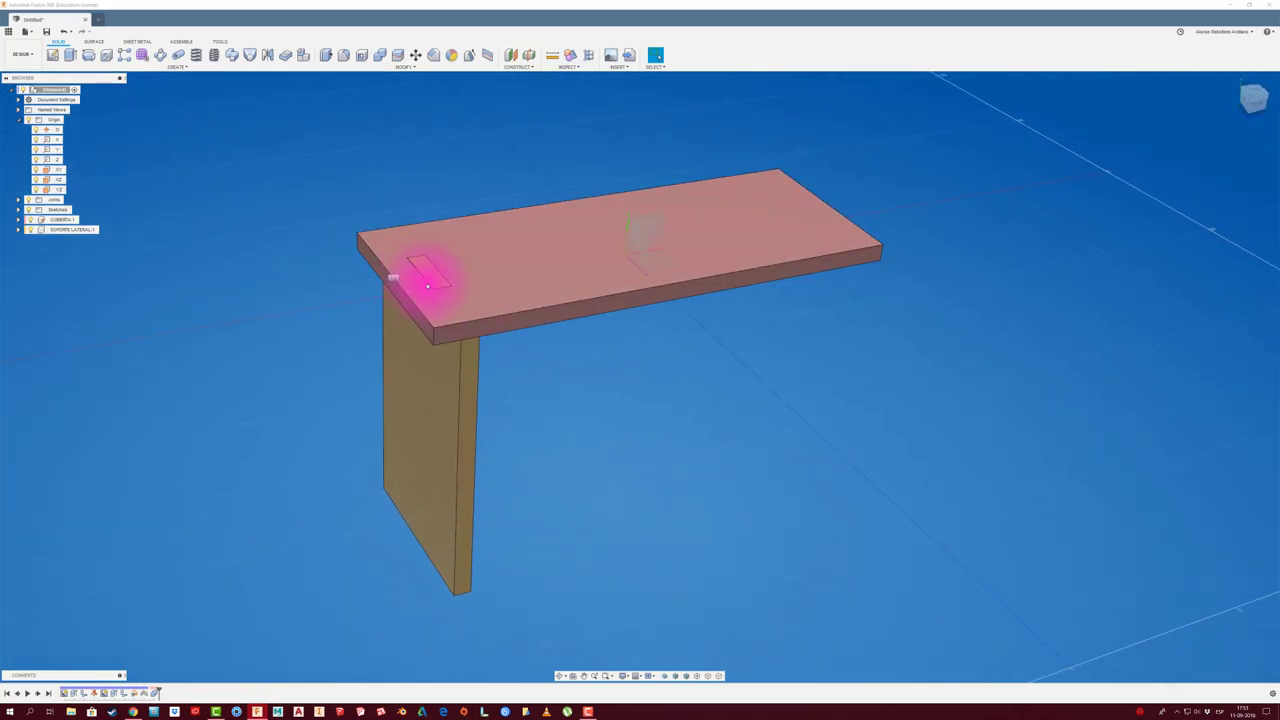
click(83, 232)
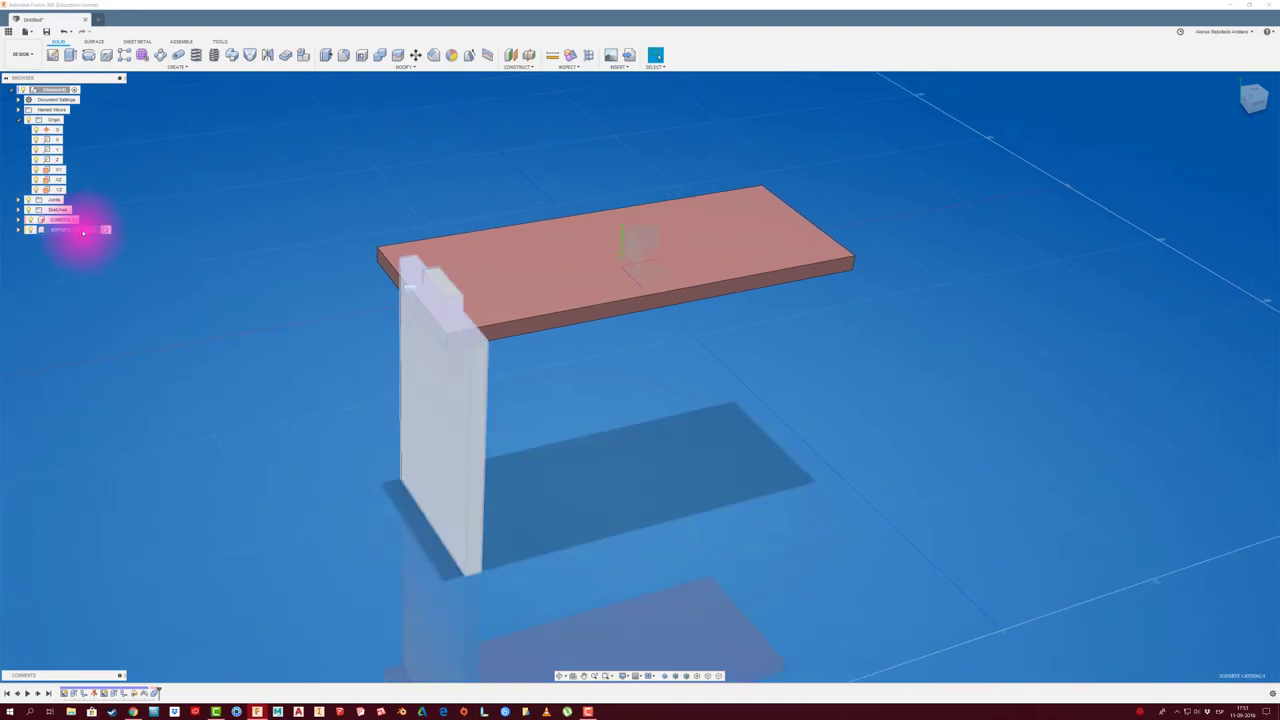
Paste a copy of the side panel and move it 145 mm to the opposite end
key(ctrl+v)
drag(423, 420, 779, 339)
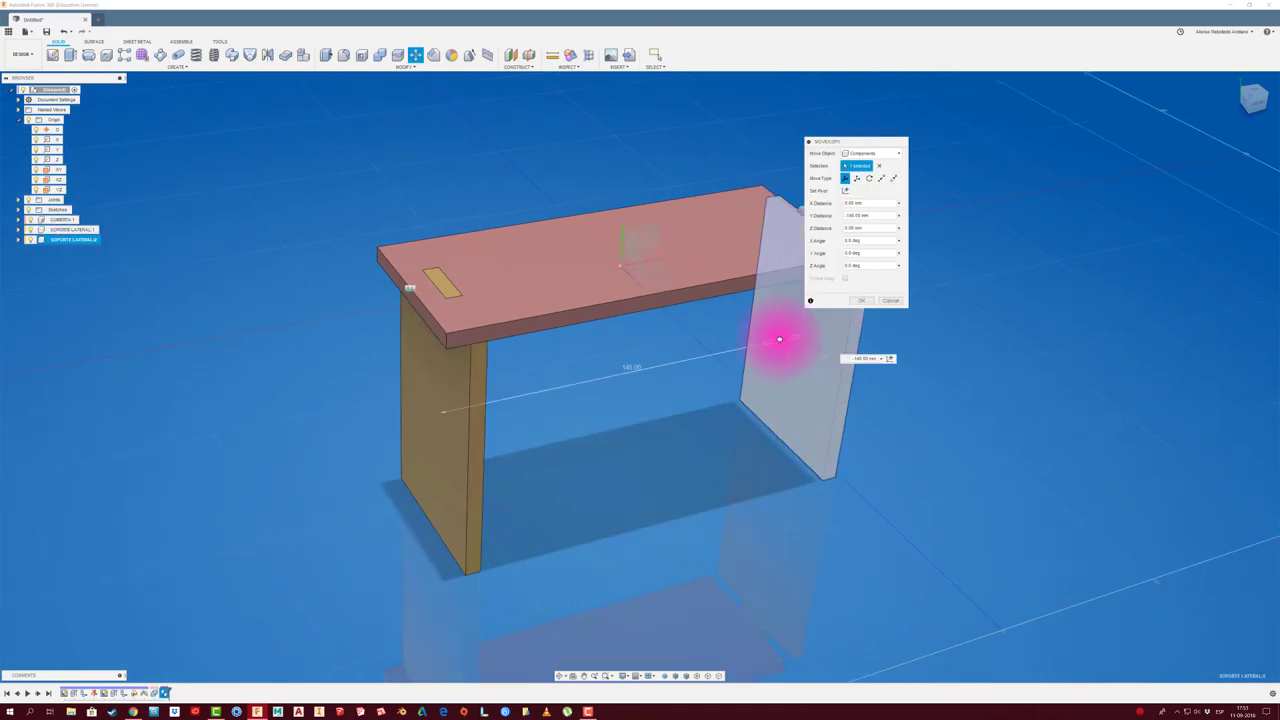
mouse_move(779, 339)
shift+middle_down()
mouse_move(863, 286)
mouse_move(766, 309)
mouse_move(451, 200)
mouse_move(389, 131)
shift+middle_up()
click(861, 300)
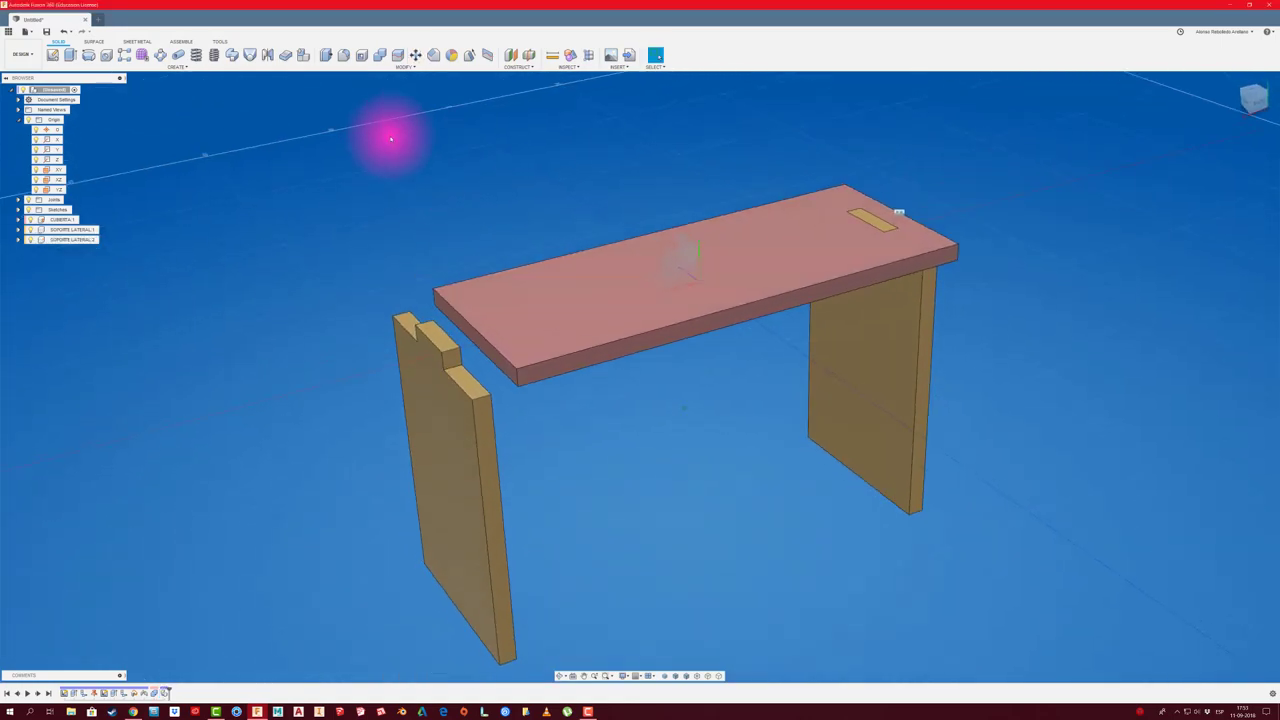
Rigidly joint the left panel's notched tab to its slot in the table top
click(180, 42)
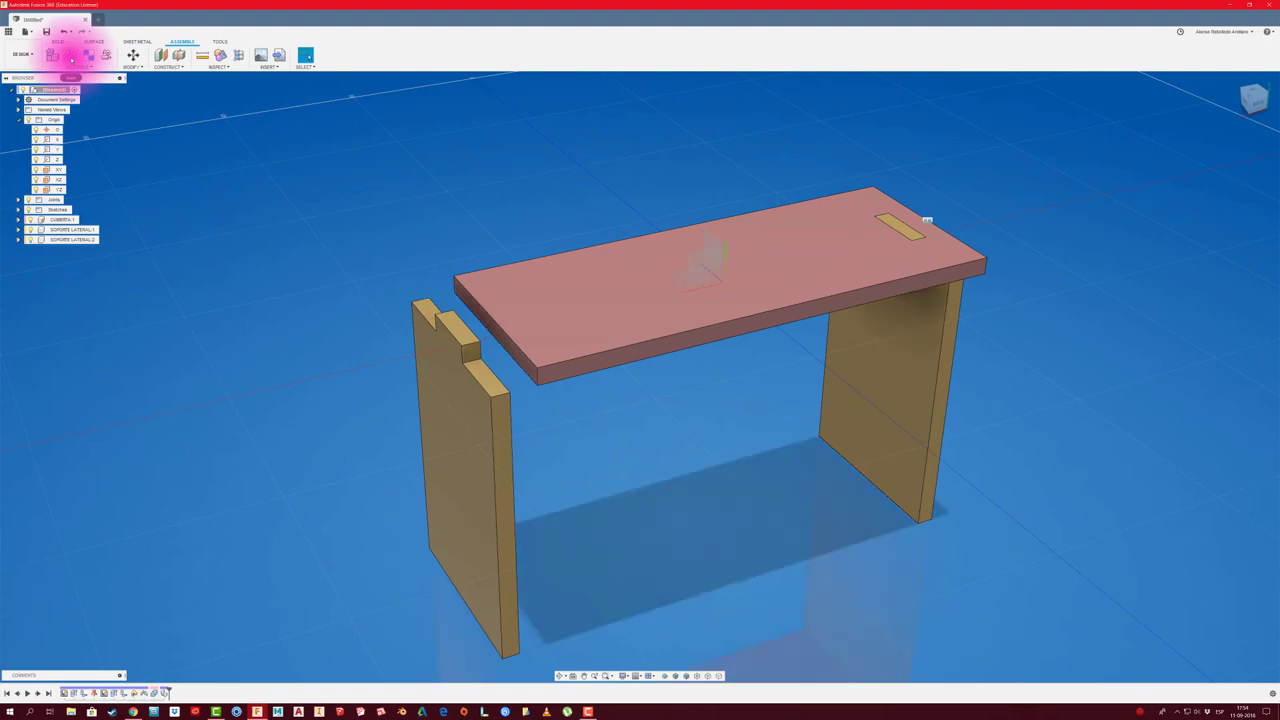
click(20, 44)
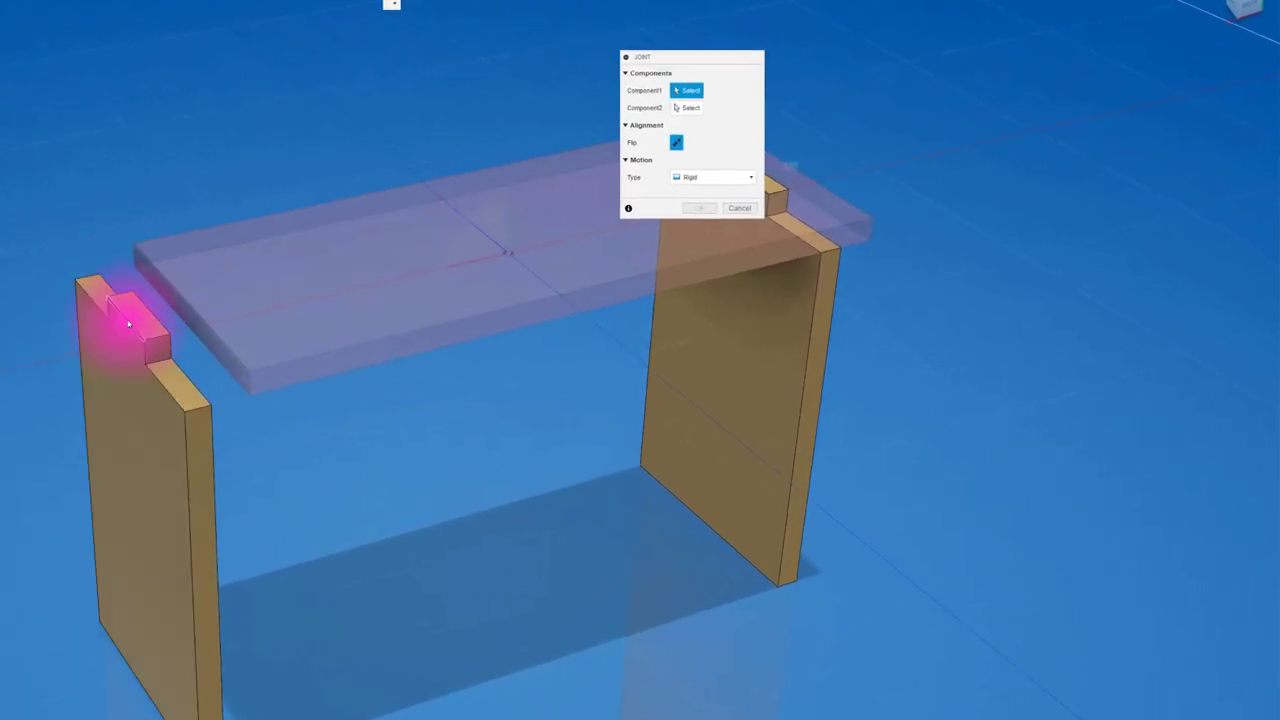
scroll(128, 323, up, 3)
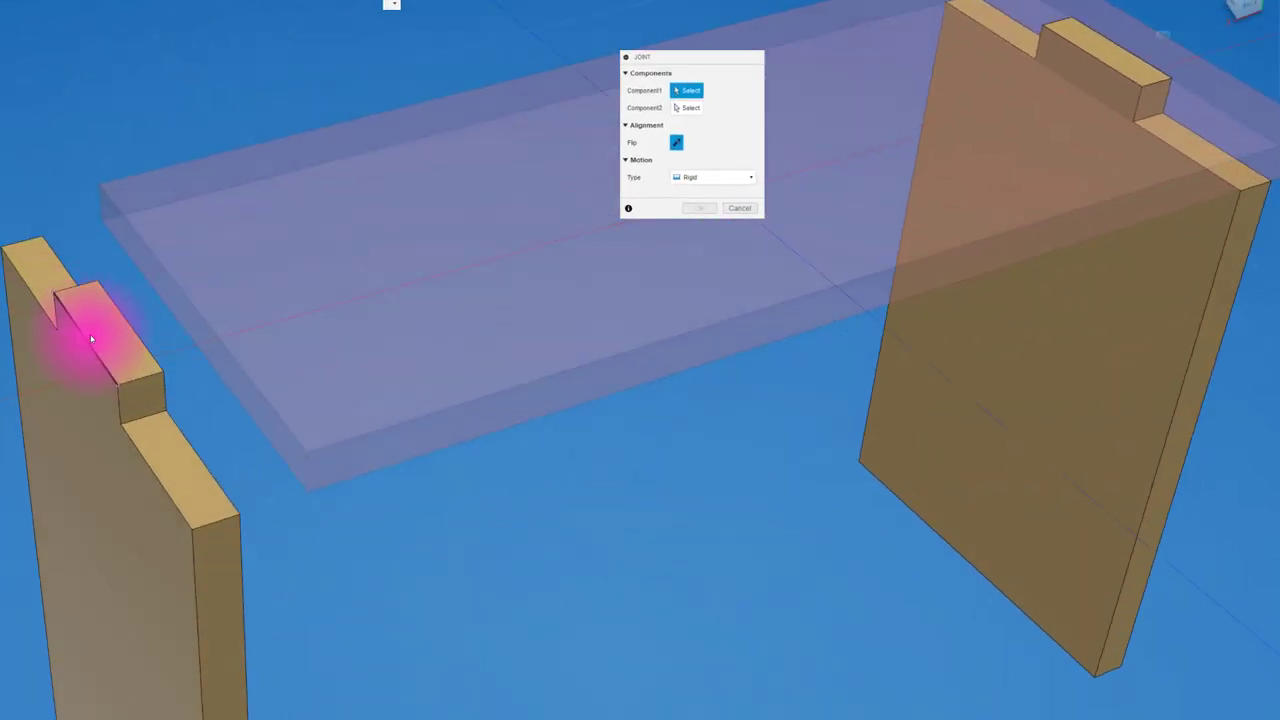
click(90, 340)
click(152, 338)
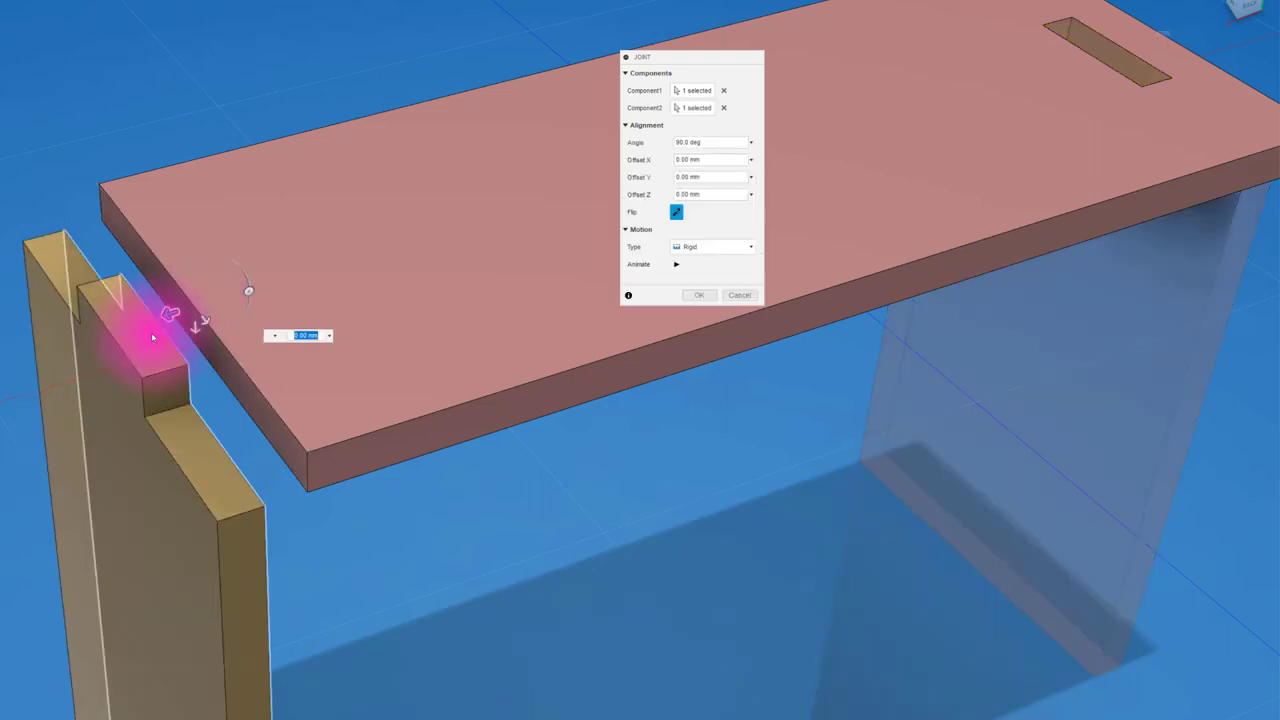
click(696, 301)
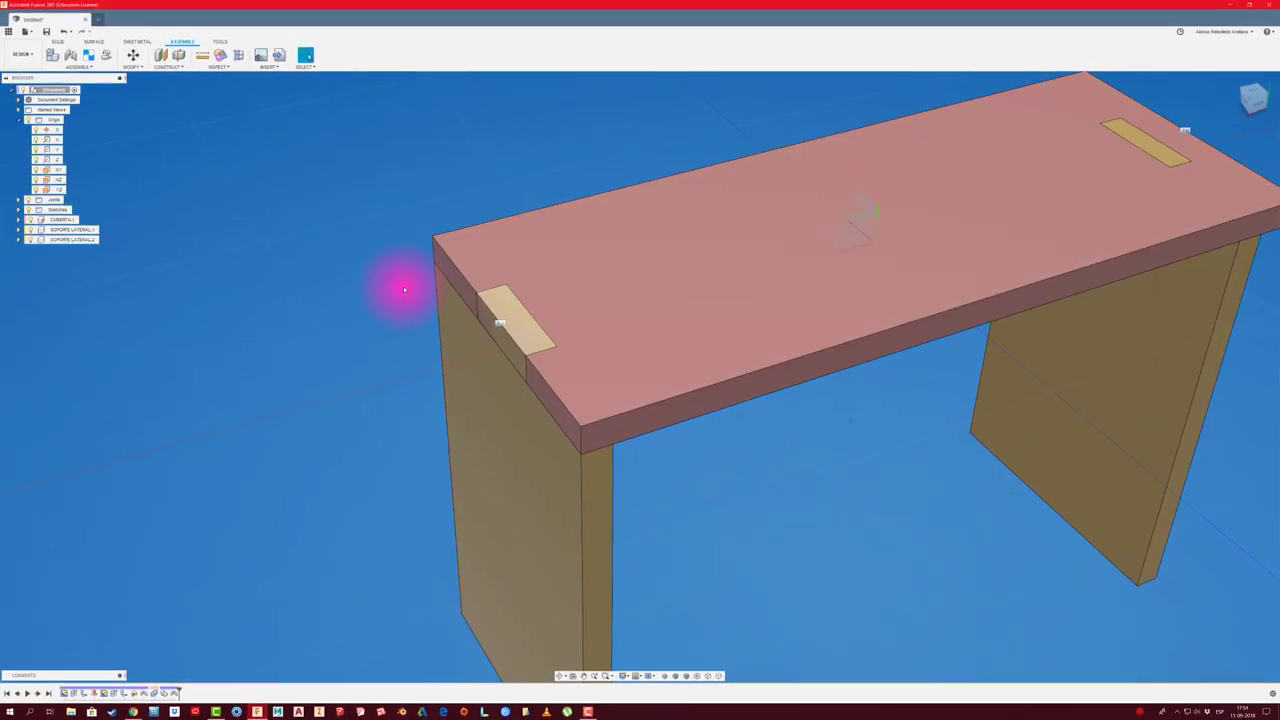
scroll(390, 285, down, 3)
scroll(385, 283, down, 2)
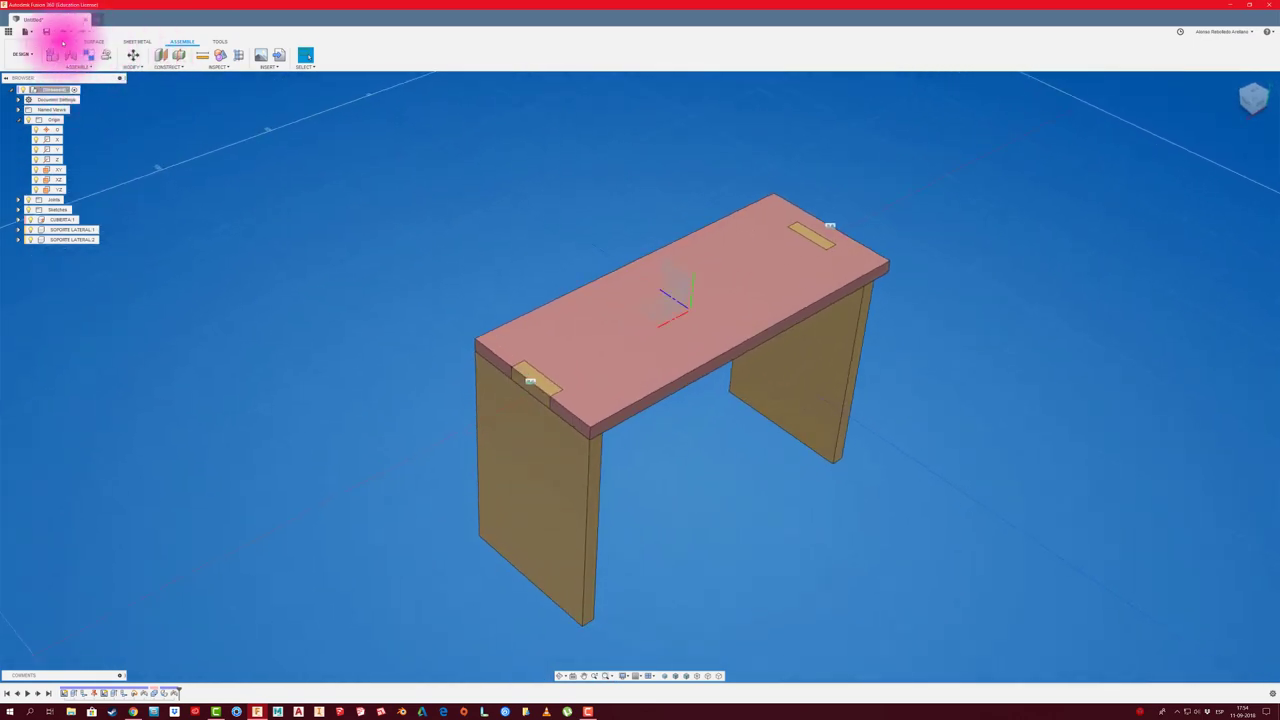
Combine-cut the CUBIERTA plate with the left SOPORTE LATERAL panel, creating the second slot
click(60, 41)
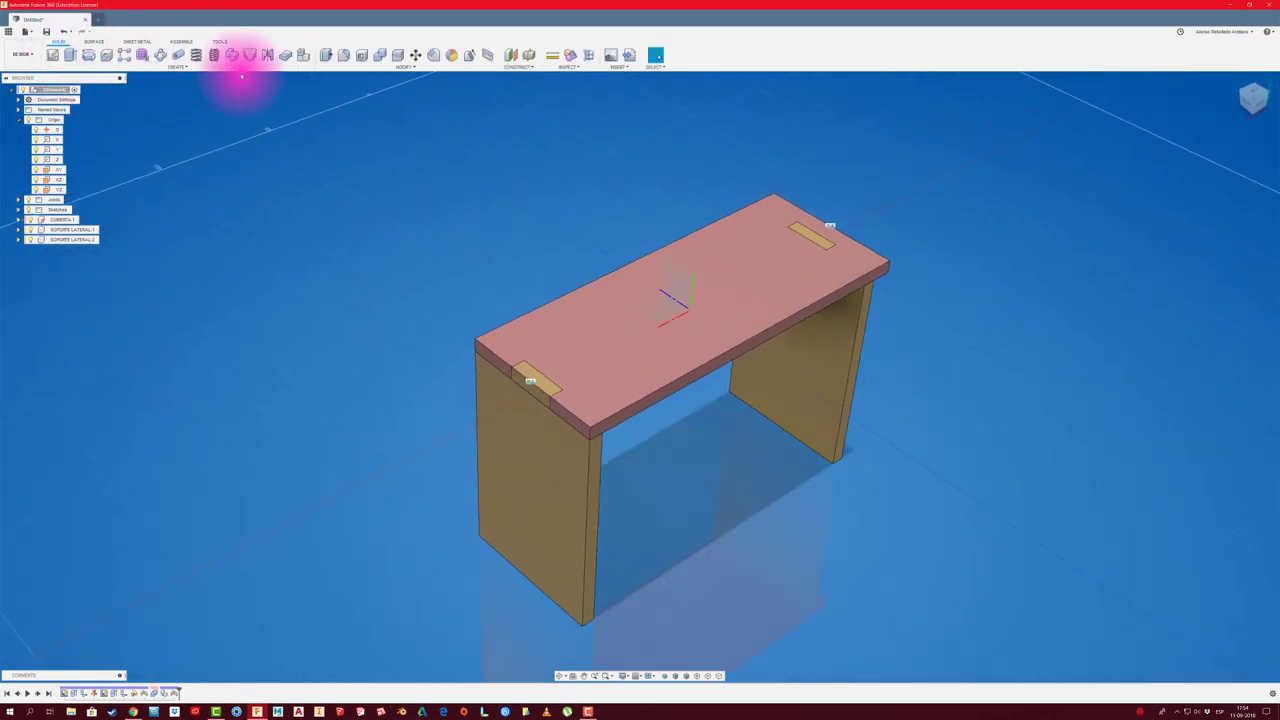
click(391, 68)
click(350, 134)
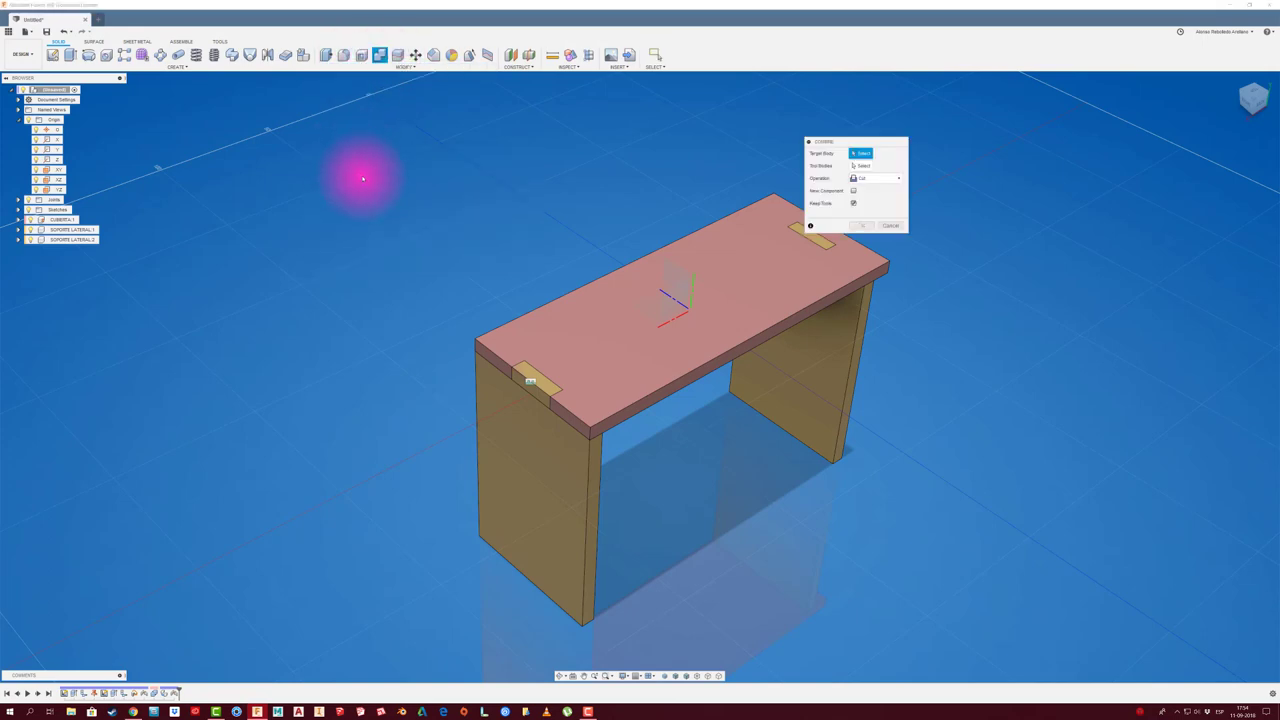
click(685, 288)
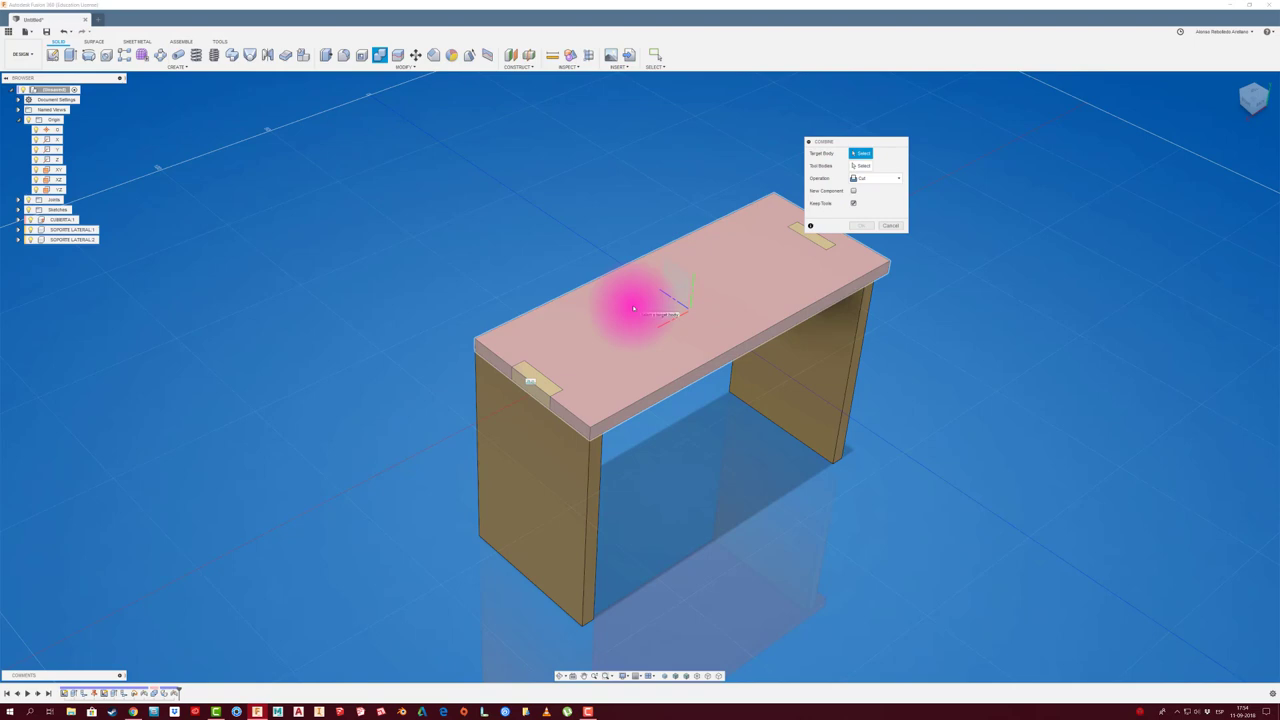
click(633, 309)
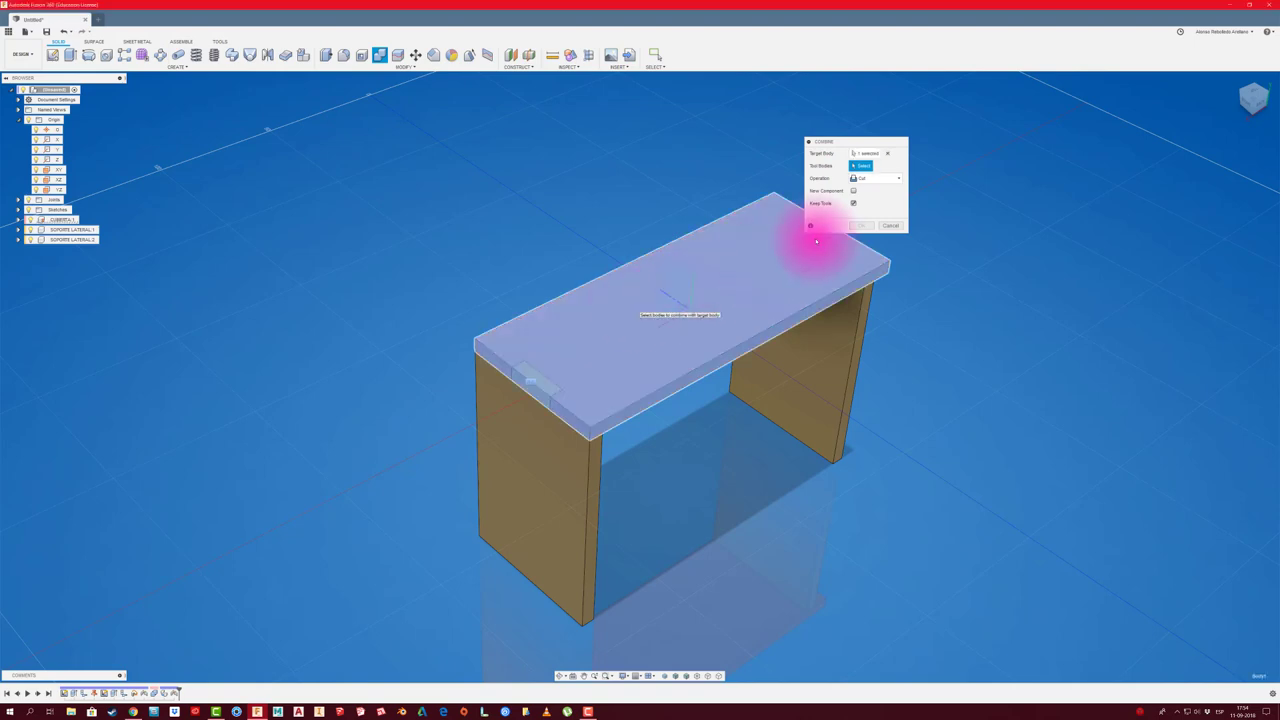
click(524, 456)
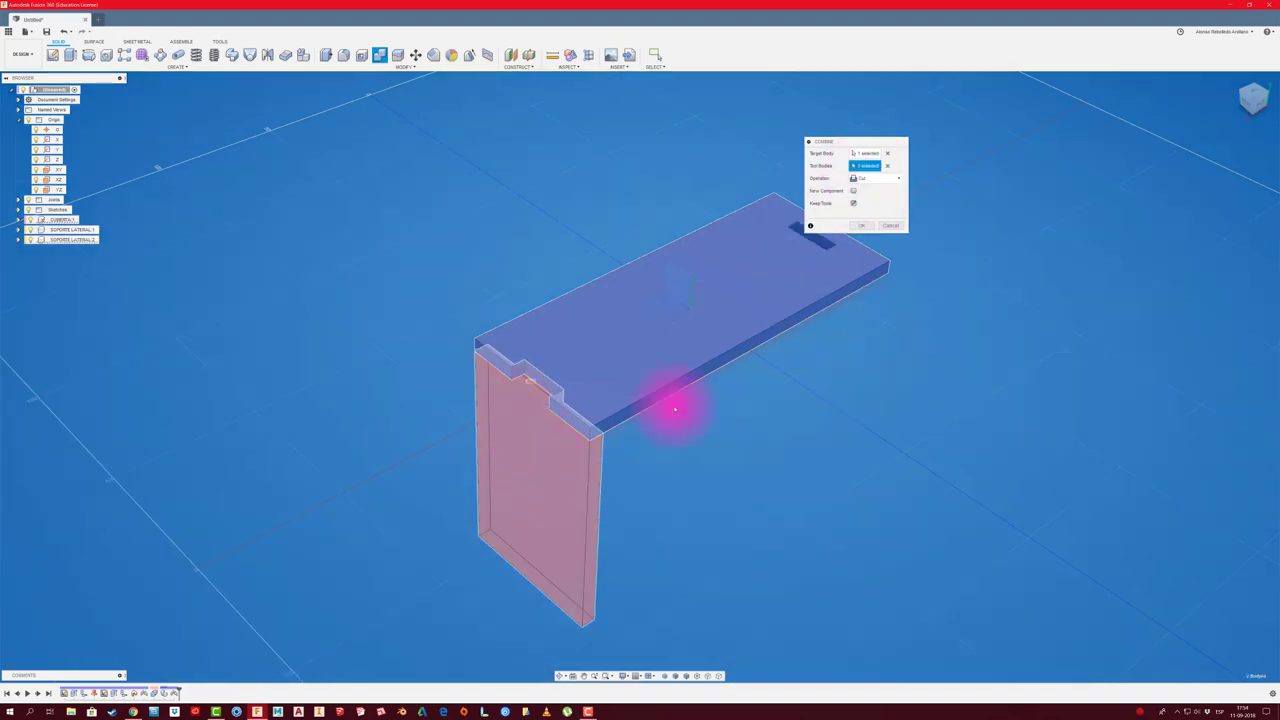
click(866, 225)
shift+middle_drag(543, 409, 506, 366)
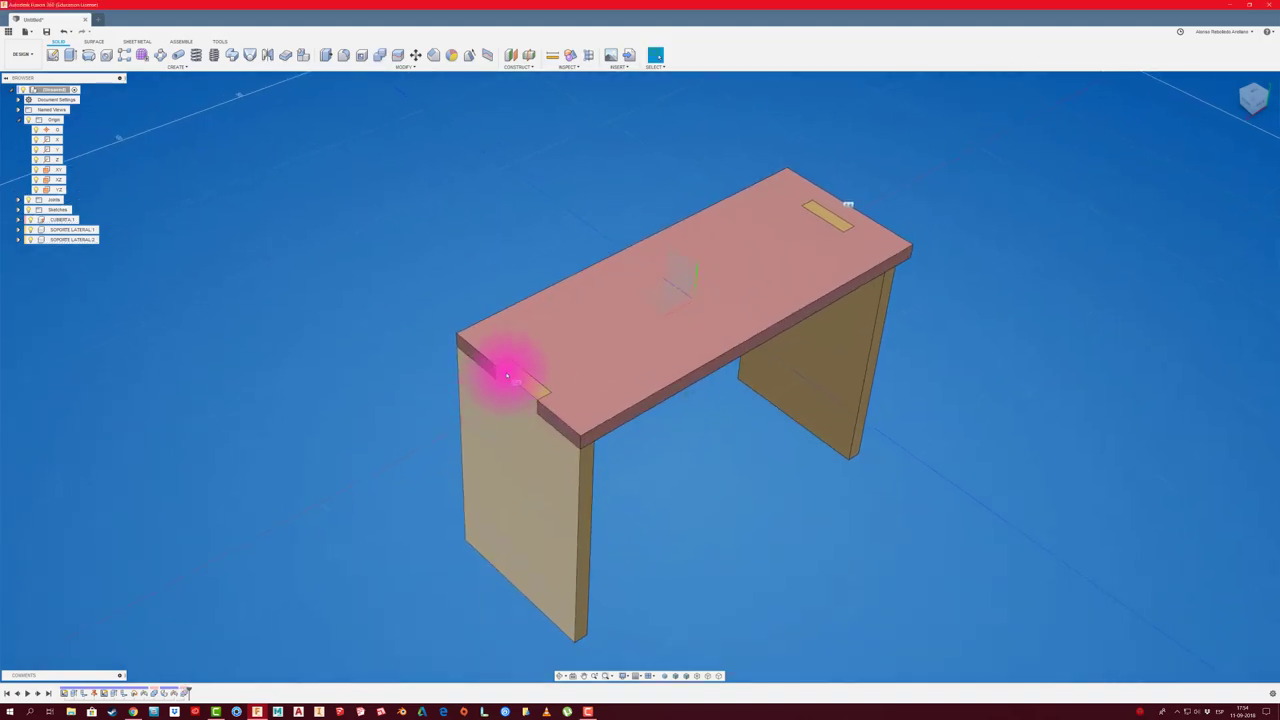
click(31, 240)
click(31, 229)
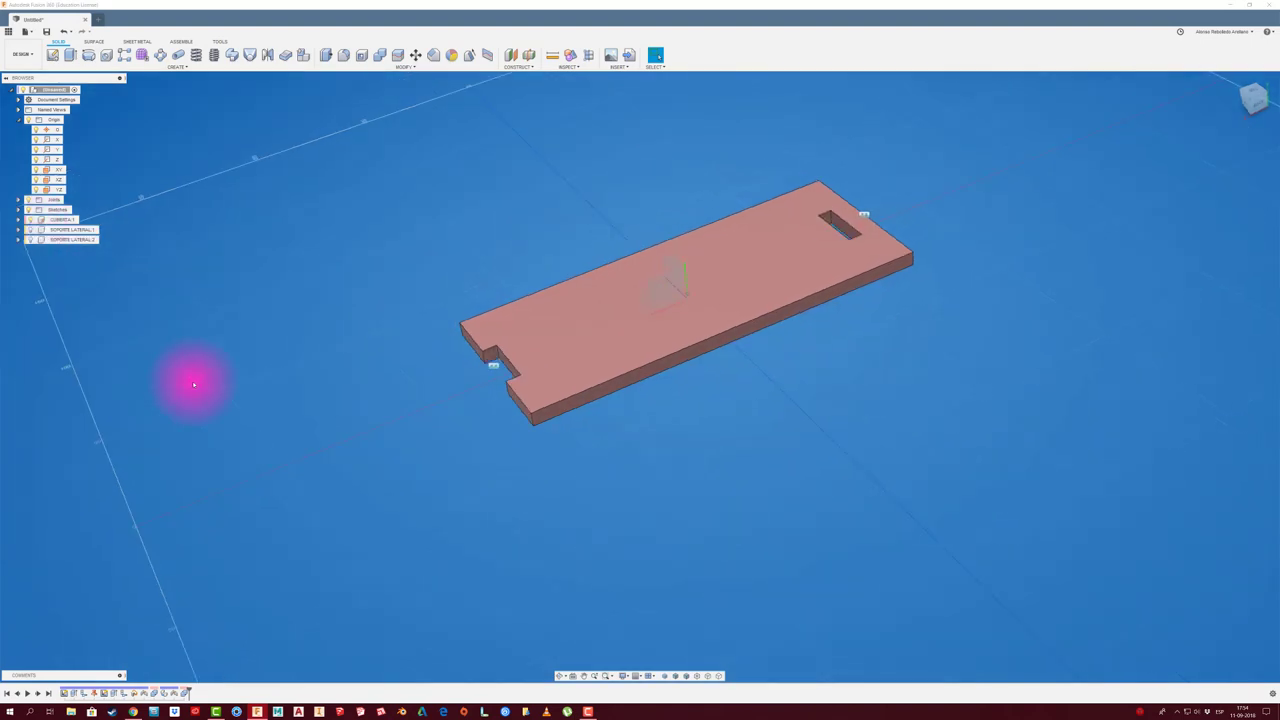
shift+middle_drag(194, 383, 126, 305)
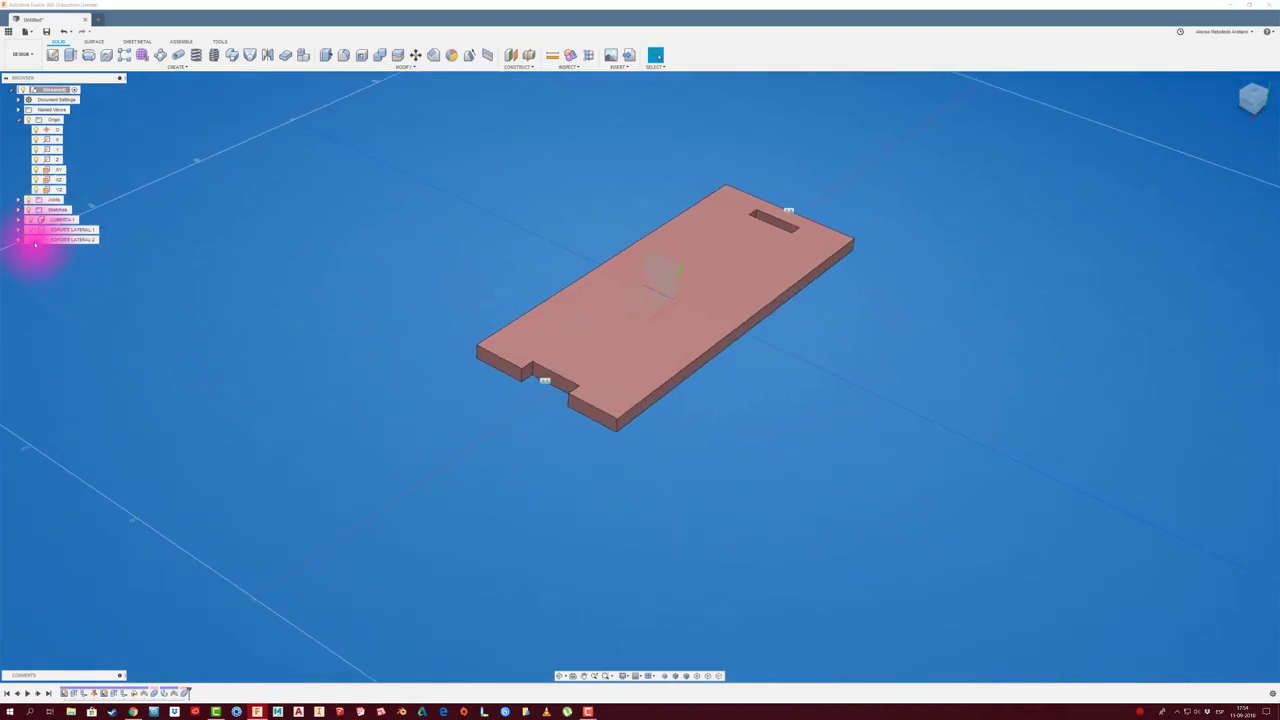
click(31, 240)
click(31, 229)
shift+middle_drag(314, 351, 320, 357)
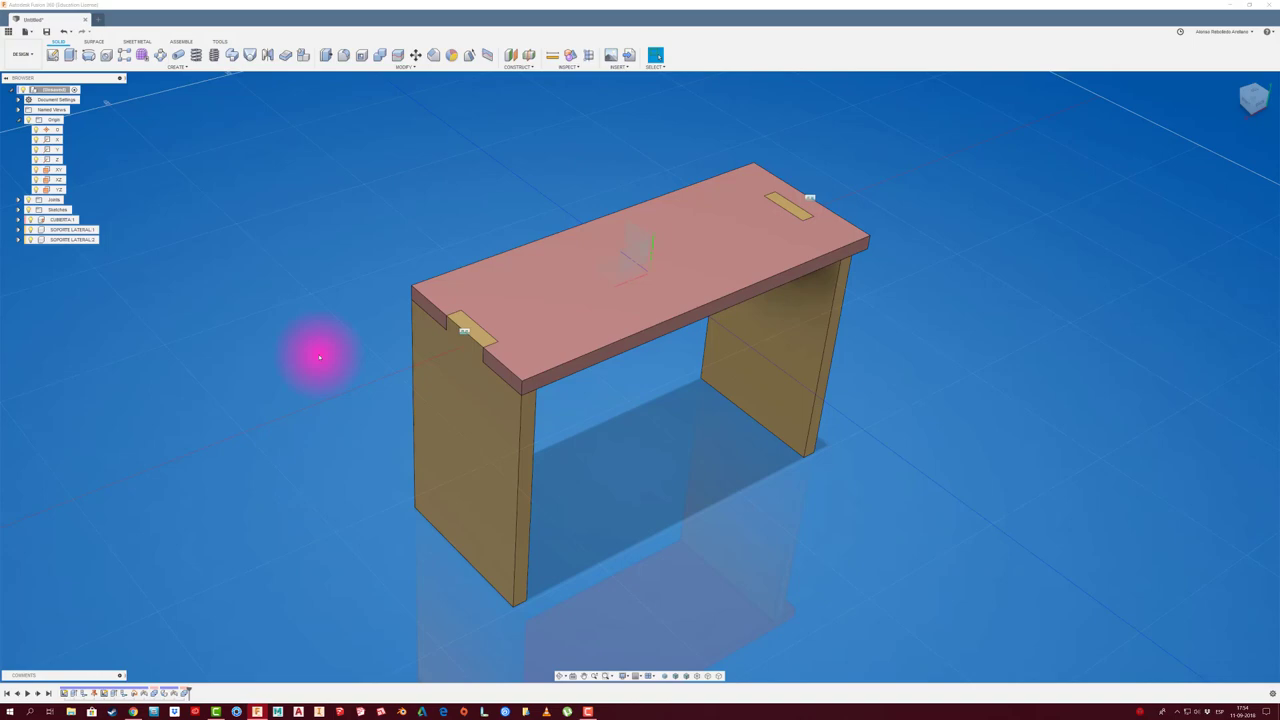
shift+middle_drag(320, 357, 320, 357)
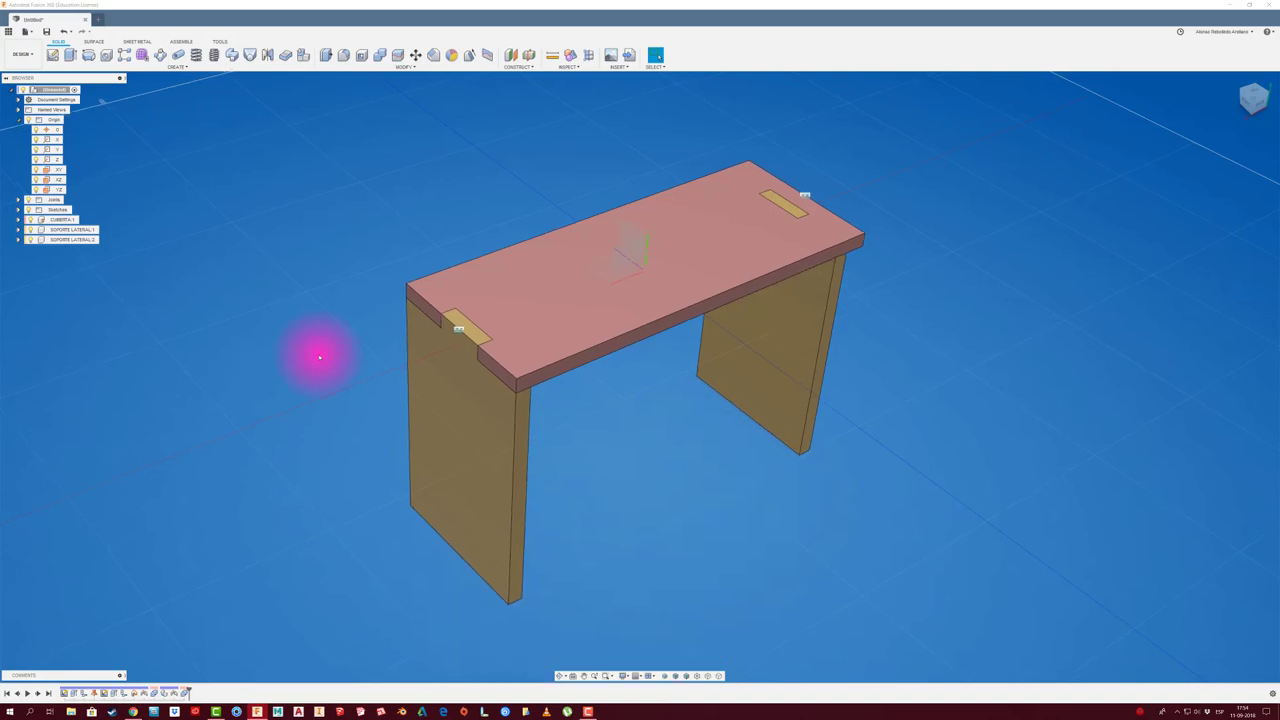